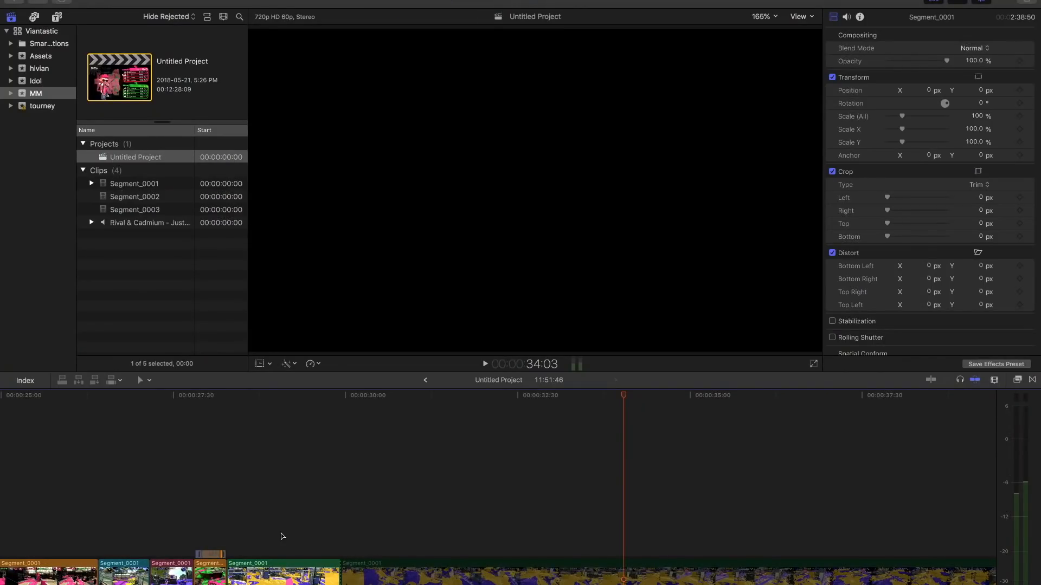
- Examine the timeline past the opening clips, checking the cut between the green and orange Segment_0001 clips
key("super+minus")
key("super+minus")
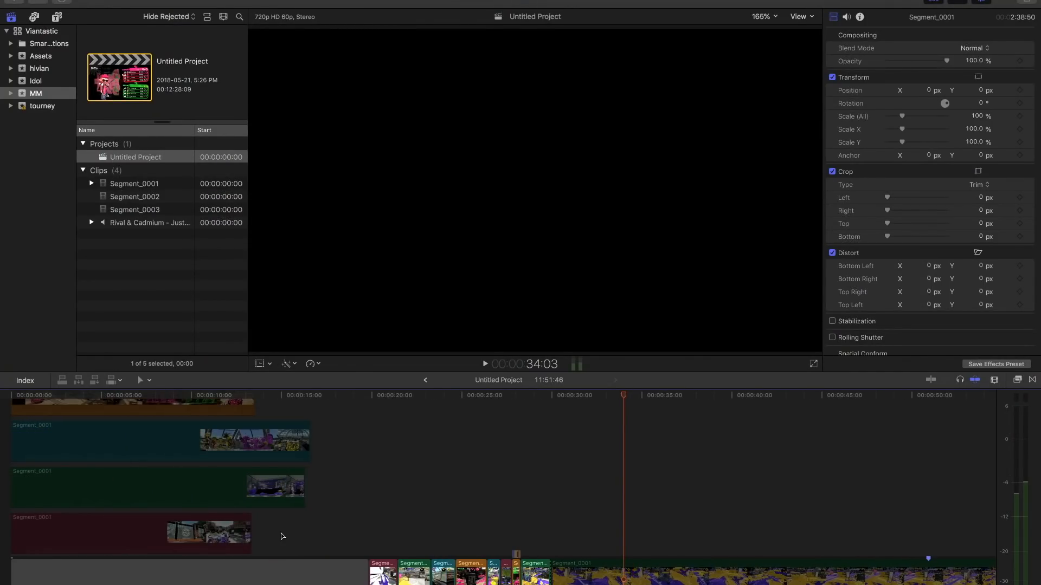
scroll(283, 536, "right", 4)
scroll(283, 536, "down", 1)
key("super+minus")
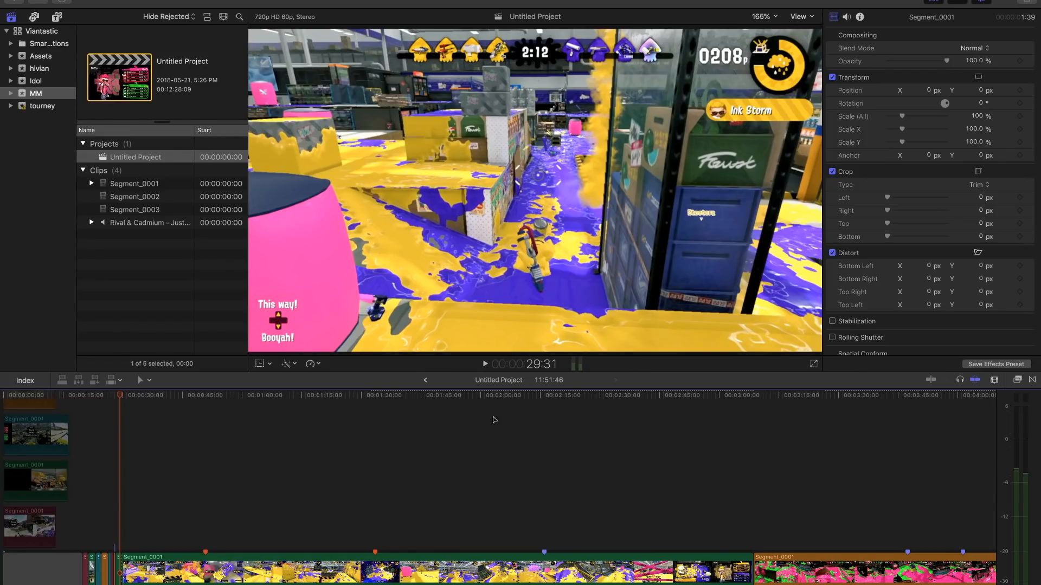
scroll(491, 479, "right", 8)
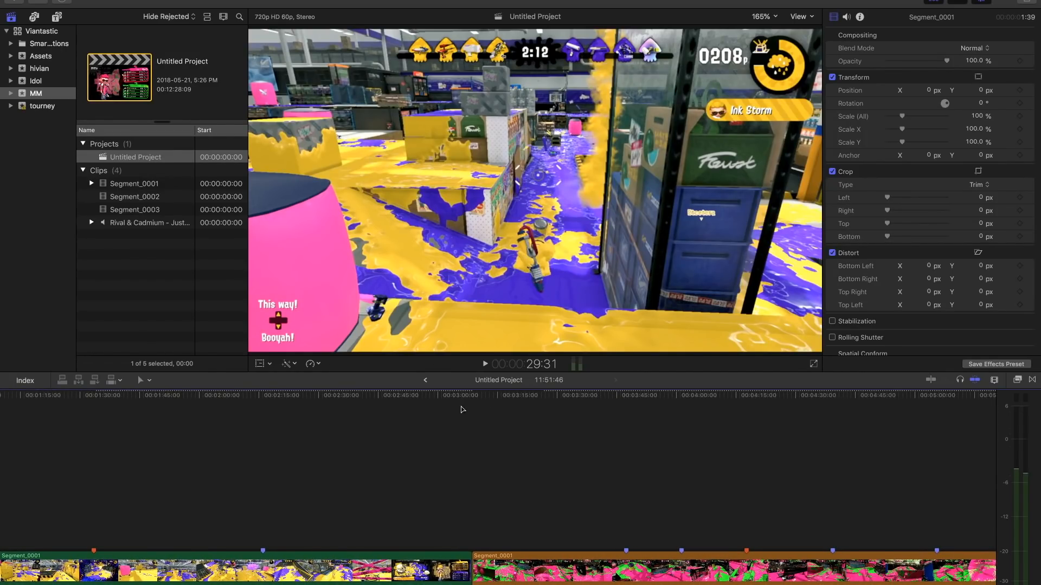
left_click_drag(476, 399, 499, 410)
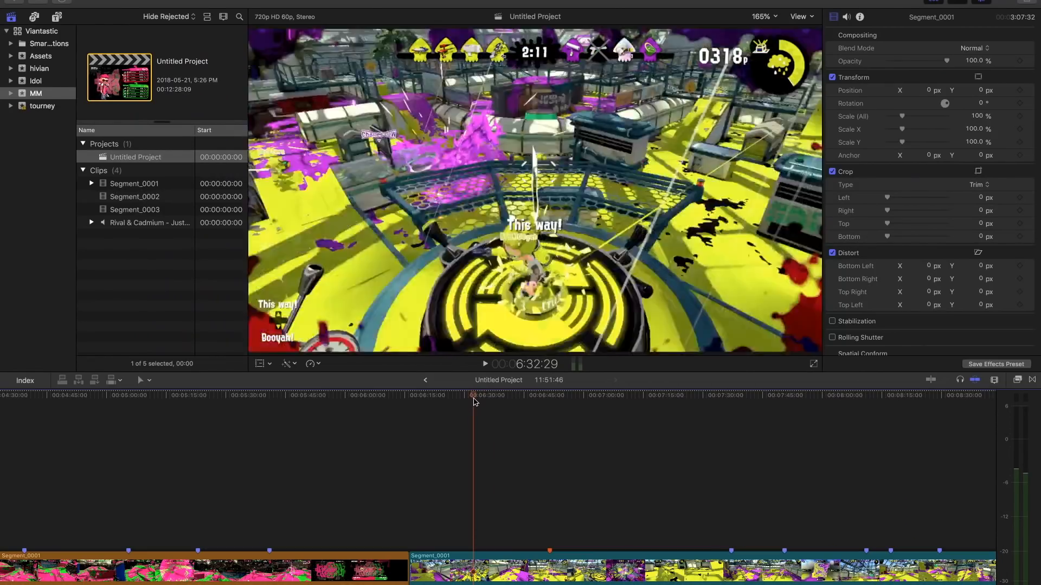
left_click_drag(472, 404, 474, 401)
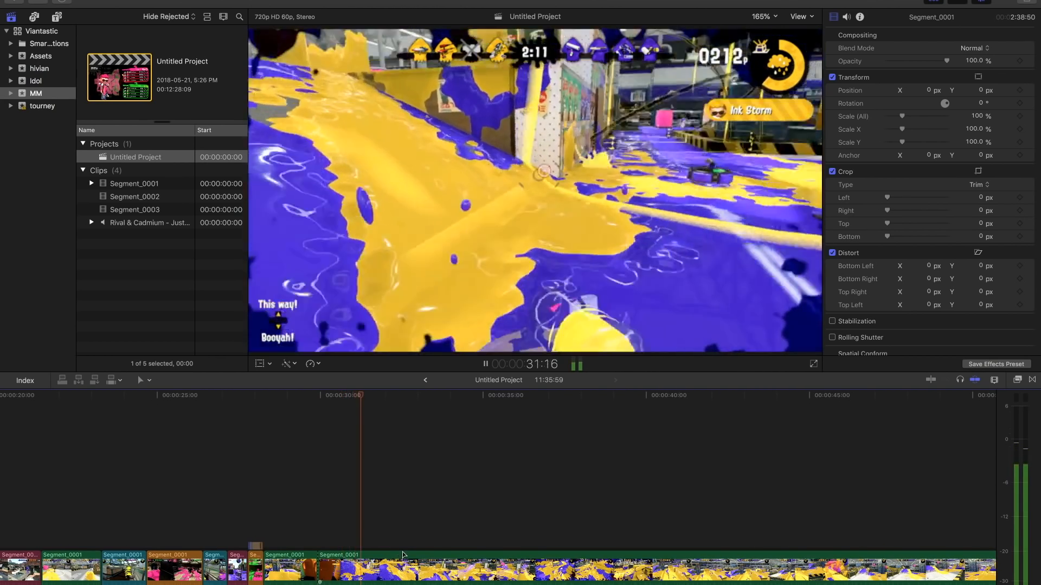
- Try inserting a gap into the primary storyline at 33:11
key("space")
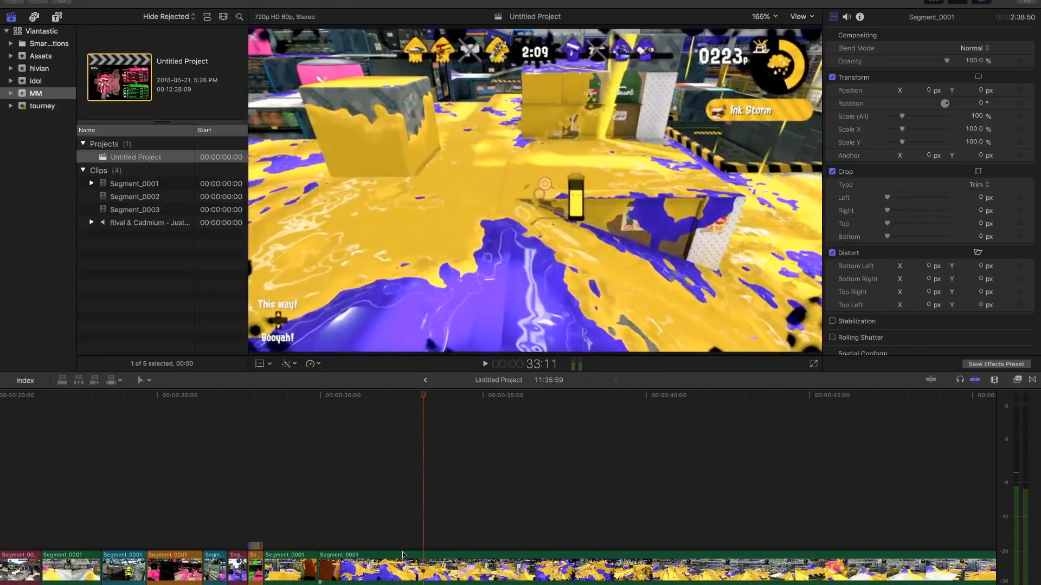
key("alt+w")
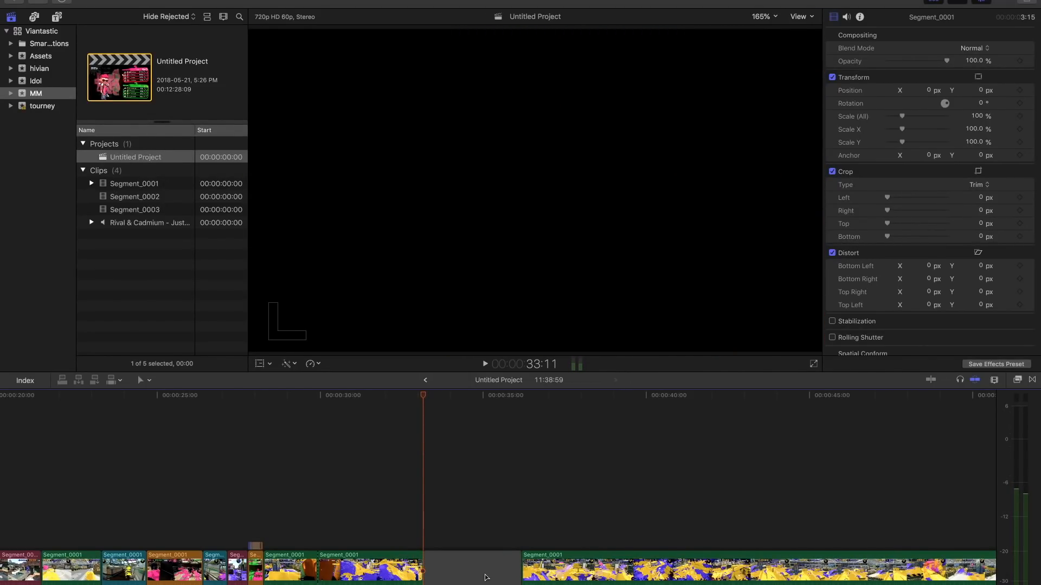
key("super+z")
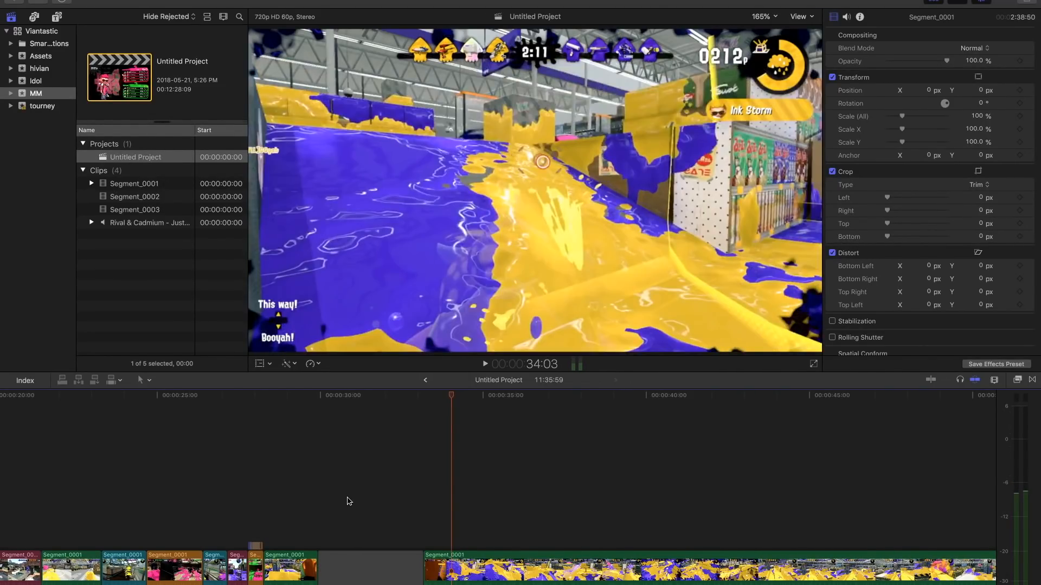
- Replace the green clip section ending at 33:11 with a gap and place the blue Segment_0001 clip above it
left_click(349, 499)
key("alt+v")
mouse_move(394, 526)
left_mouse_down()
mouse_move(485, 527)
mouse_move(350, 533)
mouse_move(406, 533)
left_mouse_up()
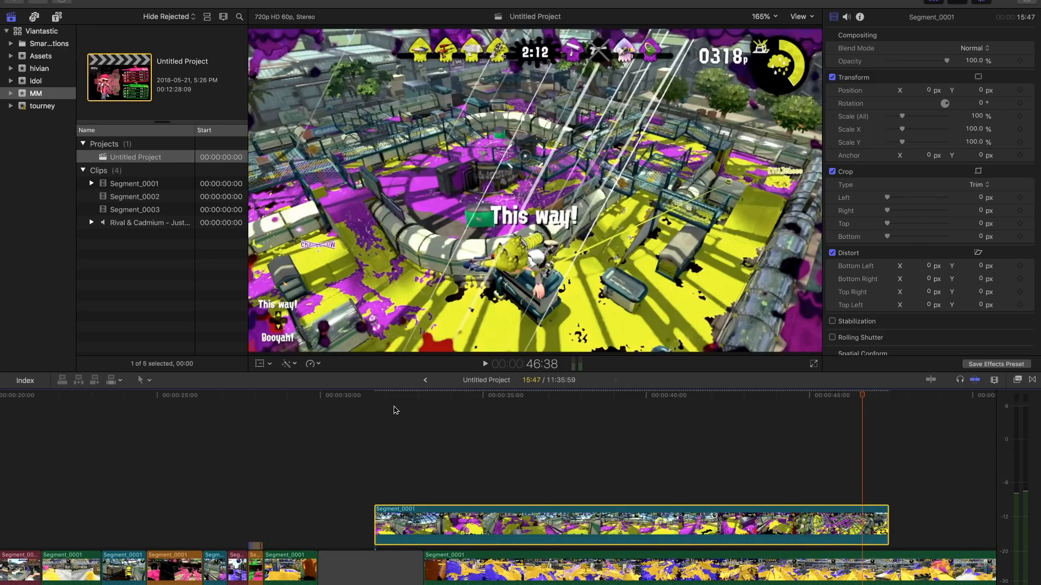
- Trim the end of the connected blue Segment_0001 clip to 46:52
left_click_drag(374, 394, 870, 410)
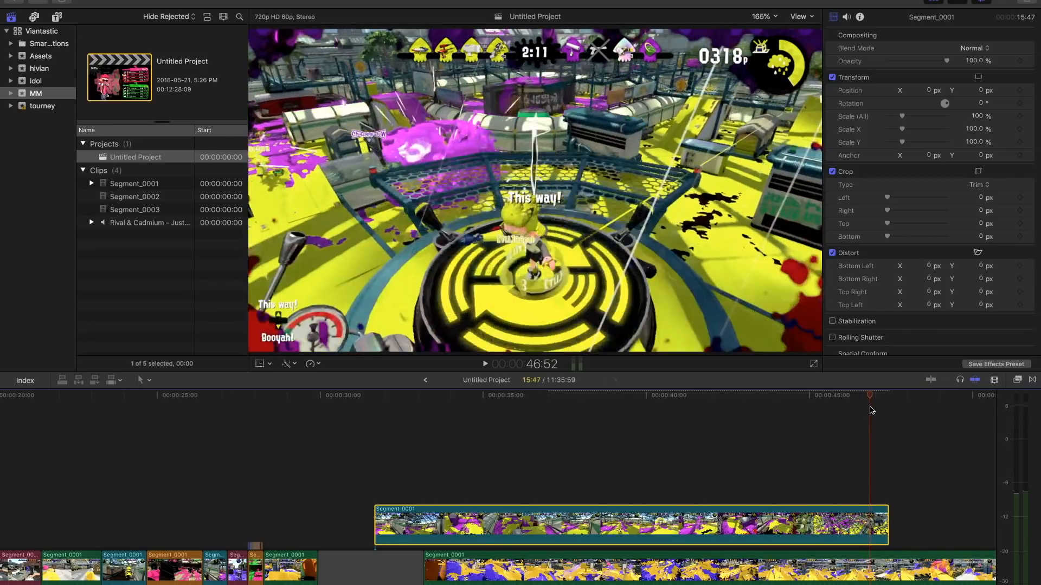
left_click_drag(888, 524, 869, 524)
left_click_drag(810, 398, 748, 396)
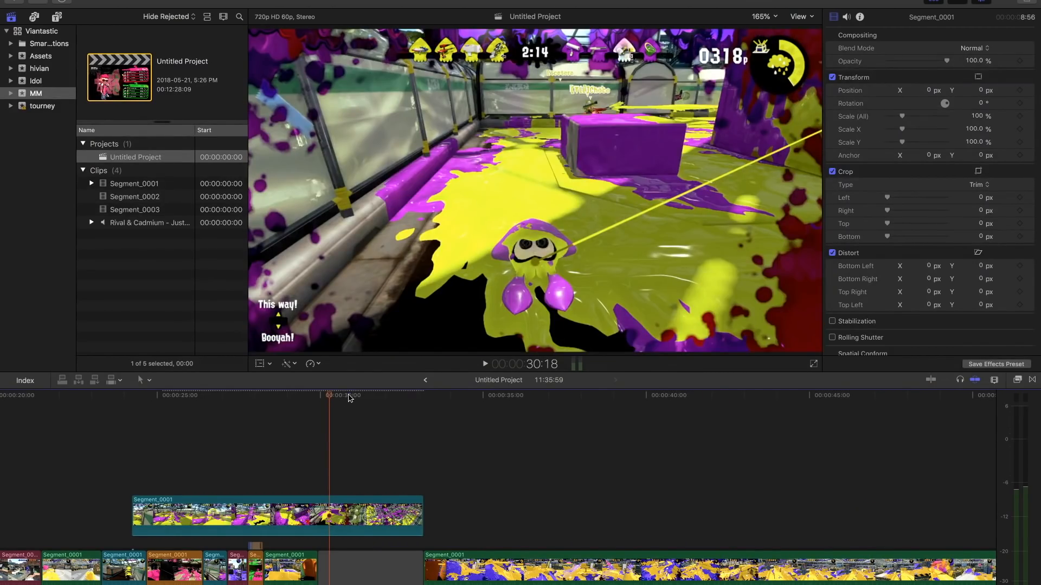
- Find the cut point in the connected blue Segment_0001 footage and split the clip there
mouse_move(348, 398)
left_mouse_down()
mouse_move(438, 408)
mouse_move(339, 398)
left_mouse_up()
key("space")
- Play back the two stacked blue clips above the gap several times to judge where the action should be cut
key("space")
left_click(336, 398)
left_click(325, 507)
left_click(336, 488)
left_click(332, 398)
left_click_drag(331, 398, 322, 399)
key("super+b")
- Trim the end of the split blue clip to the playhead and shift the clip along the timeline
left_click(308, 519)
key("alt+]")
left_click_drag(283, 521, 299, 520)
- Trim the start of the other blue clip to the playhead and stack the clip on the upper lane over the gap
key("super+4")
left_click_drag(318, 393, 202, 398)
key("alt+[")
left_click_drag(245, 490, 345, 486)
key("space")
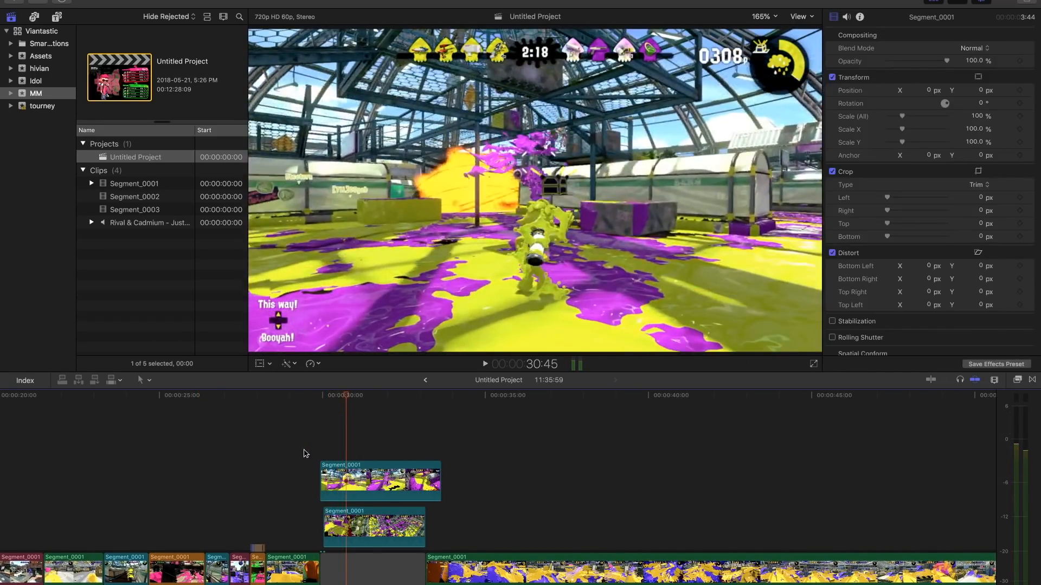
left_click(304, 453)
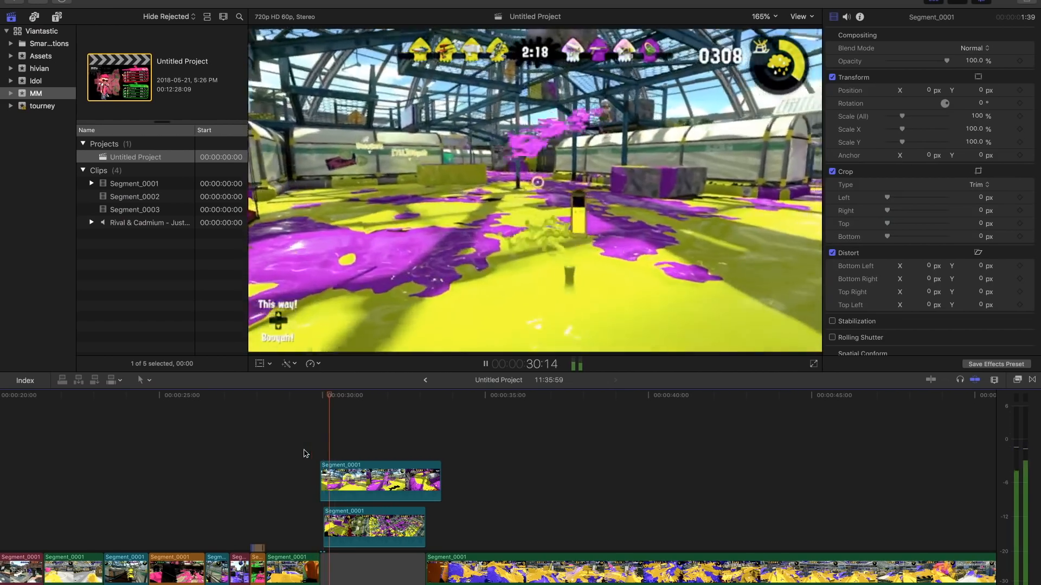
key("space")
left_click(304, 454)
key("space")
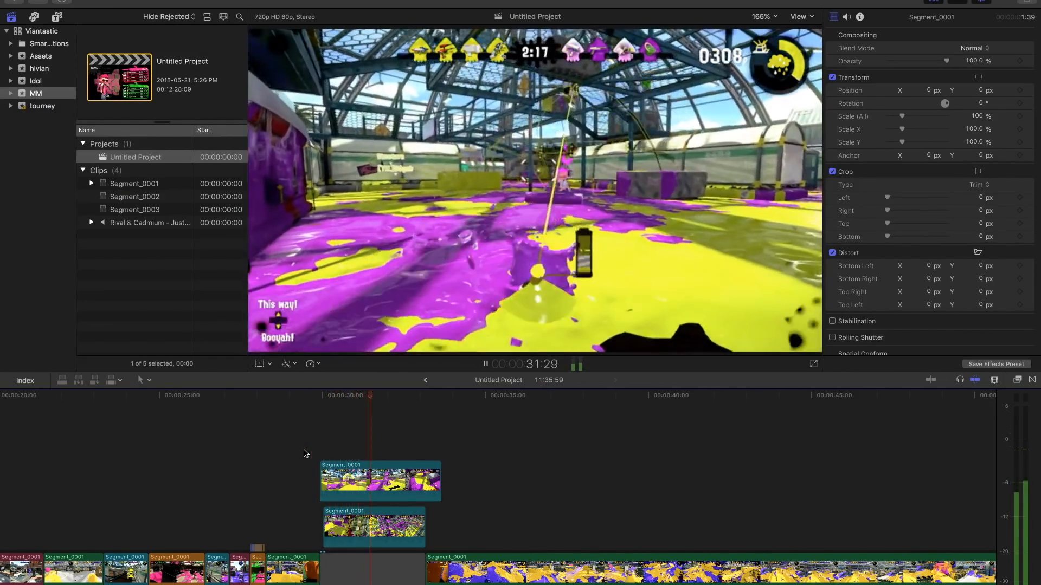
key("space")
left_click_drag(361, 397, 339, 400)
key("space")
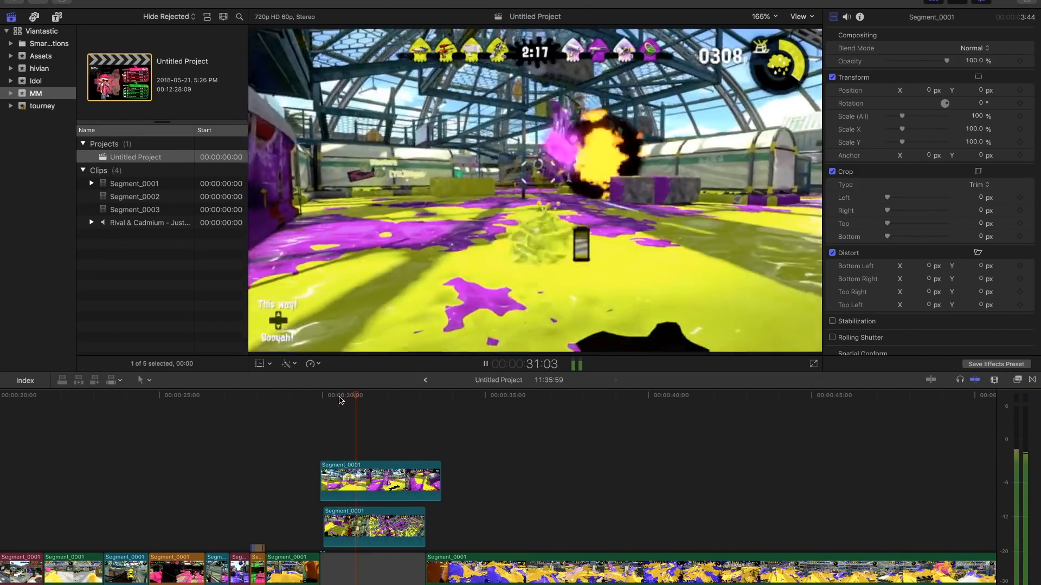
key("space")
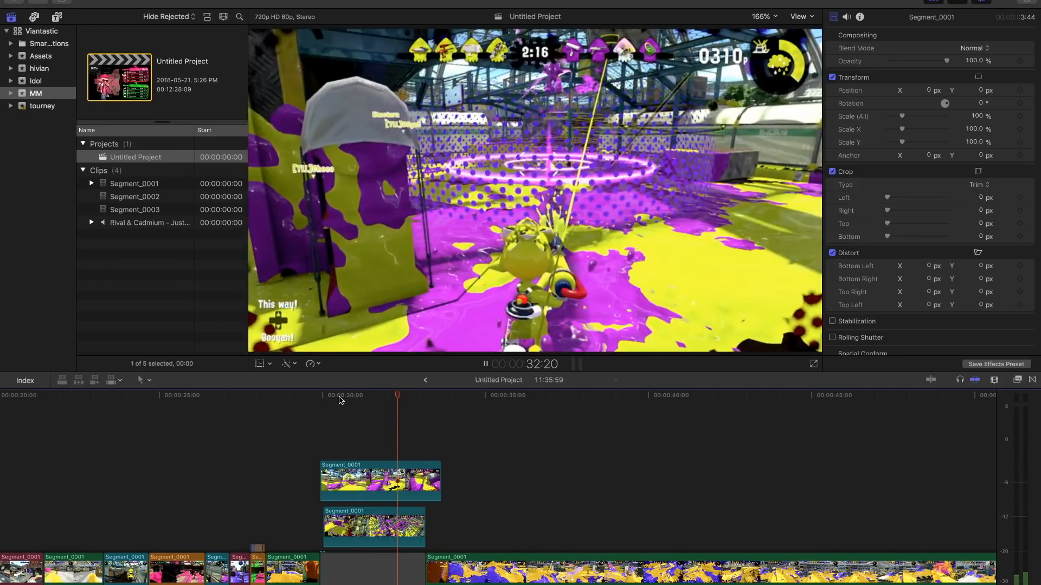
key("space")
key("space")
left_click(324, 398)
key("space")
- Split the upper blue clip at 31:08 and trim its second part to 24 frames
left_click(428, 399)
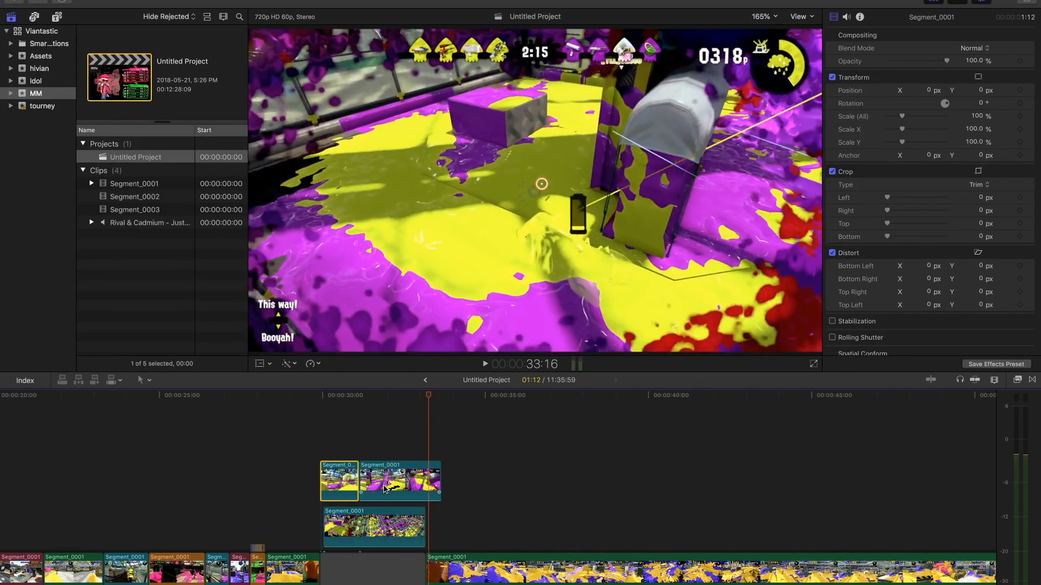
left_click(384, 490)
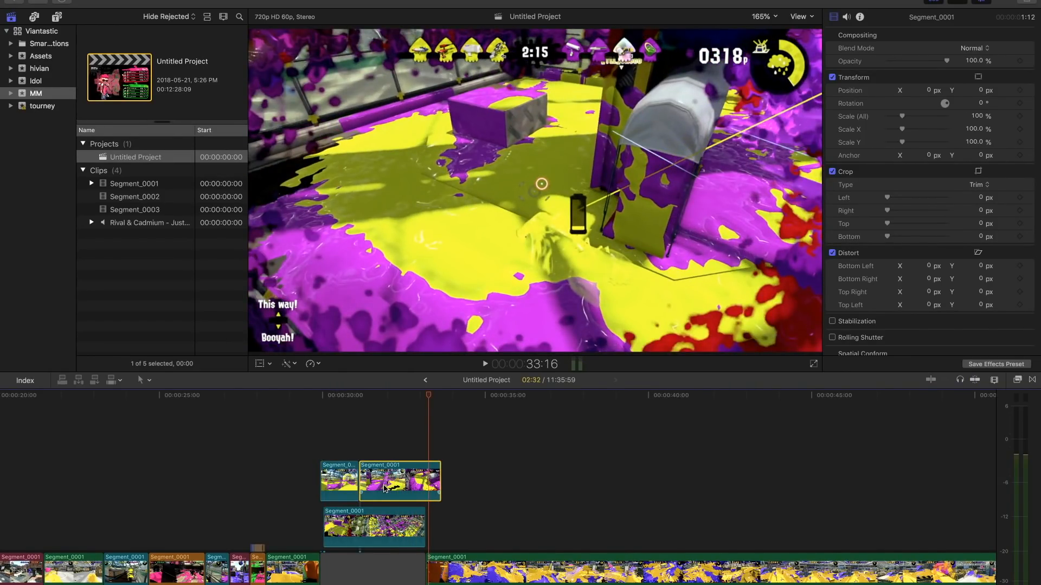
left_click_drag(439, 490, 373, 491)
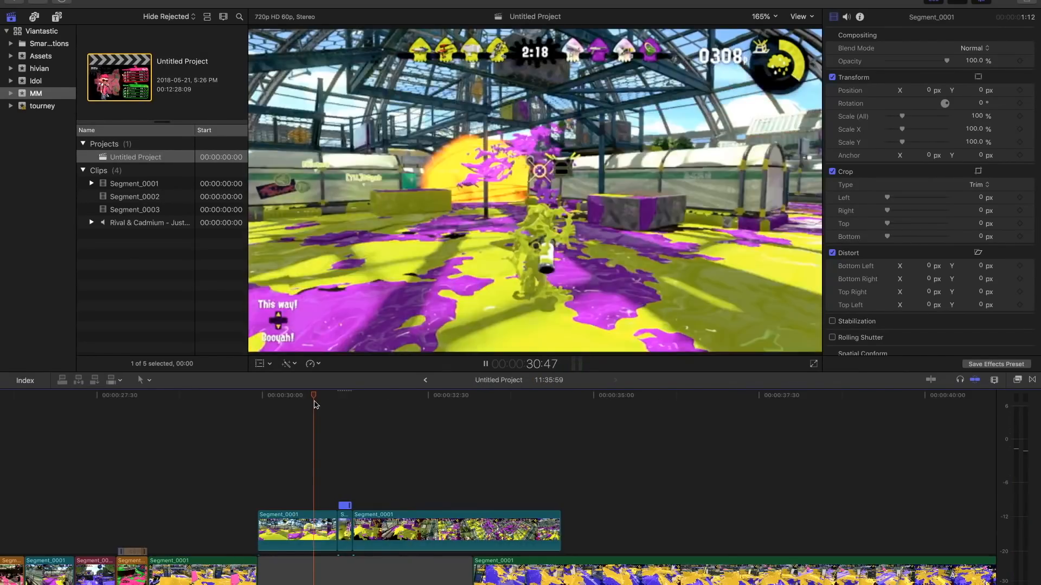
- Review the join between the short retimed clip and the following blue clip, checking frame by frame around 31:22
key("space")
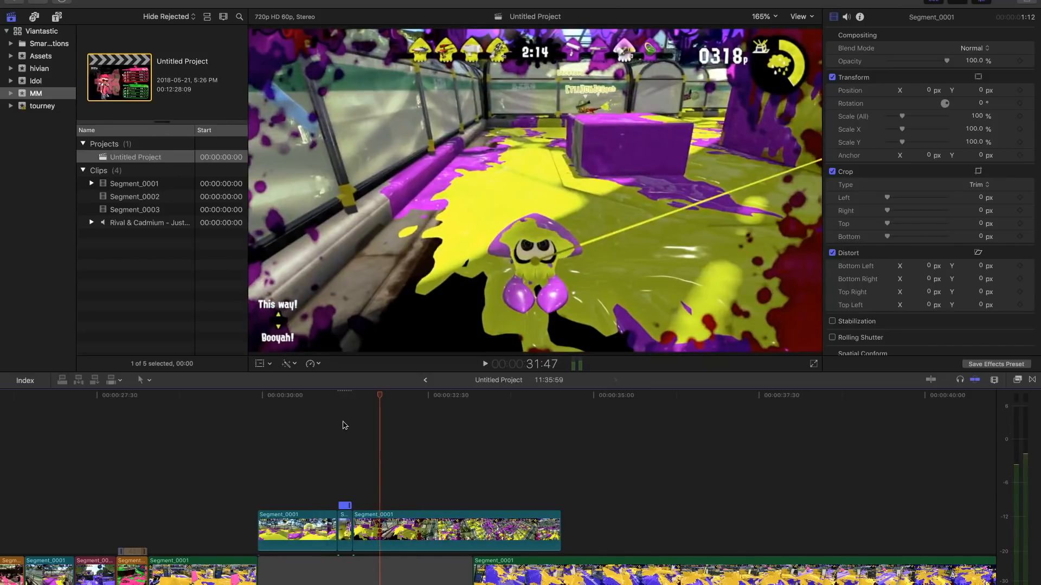
left_click(342, 437)
key("space")
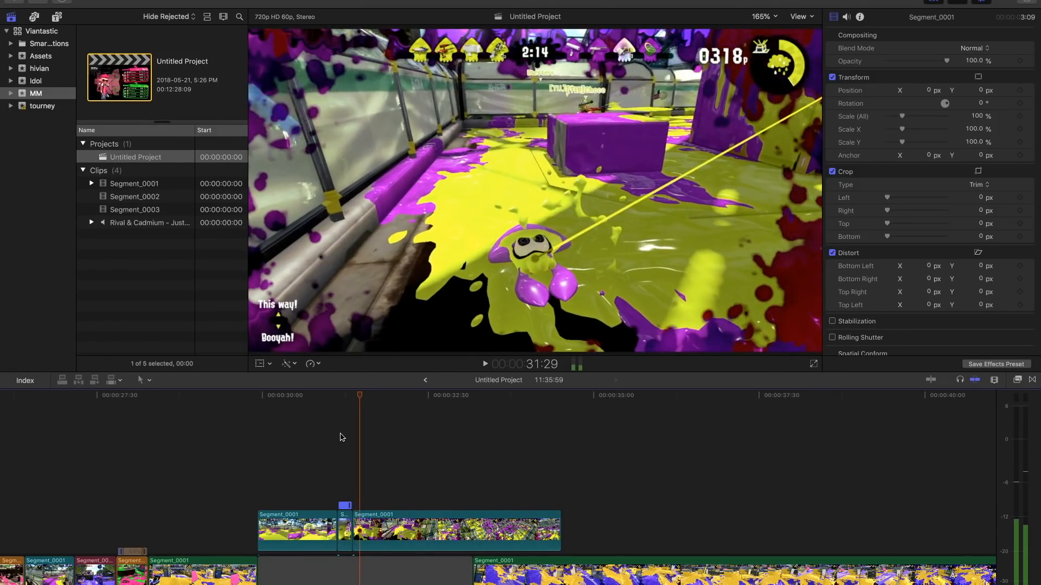
key("Left")
key("Left")
key("Left")
key("Left")
key("Left")
key("Left")
key("Left")
key("Left")
key("Left")
key("Left")
key("Left")
key("Left")
key("Left")
key("Left")
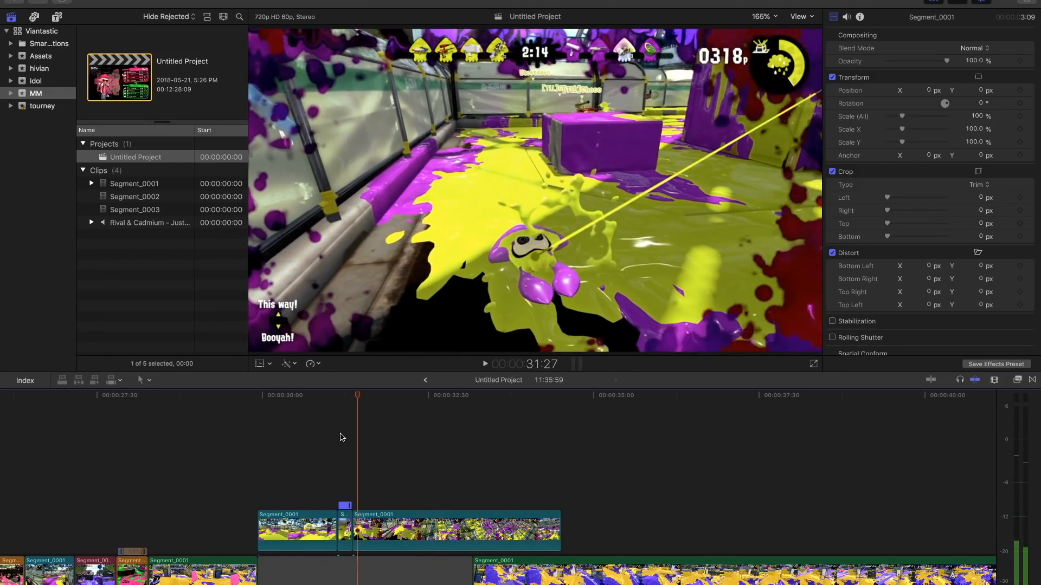
key("Right")
key("Right")
key("Right")
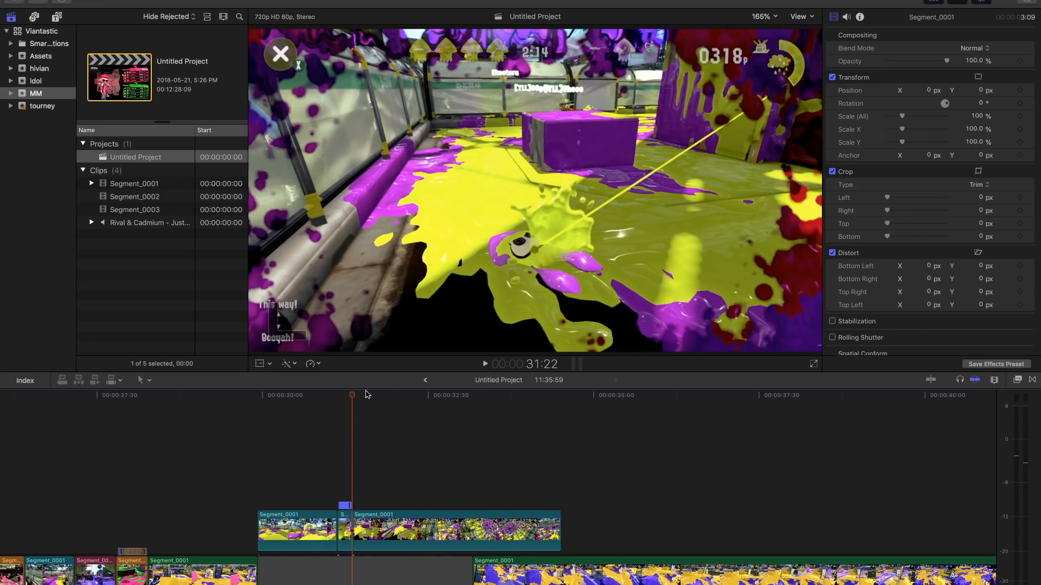
key("Right")
key("Right")
key("Right")
key("Left")
key("Left")
key("Left")
key("Left")
key("Left")
key("Left")
key("Left")
key("Left")
key("Left")
key("Left")
key("Left")
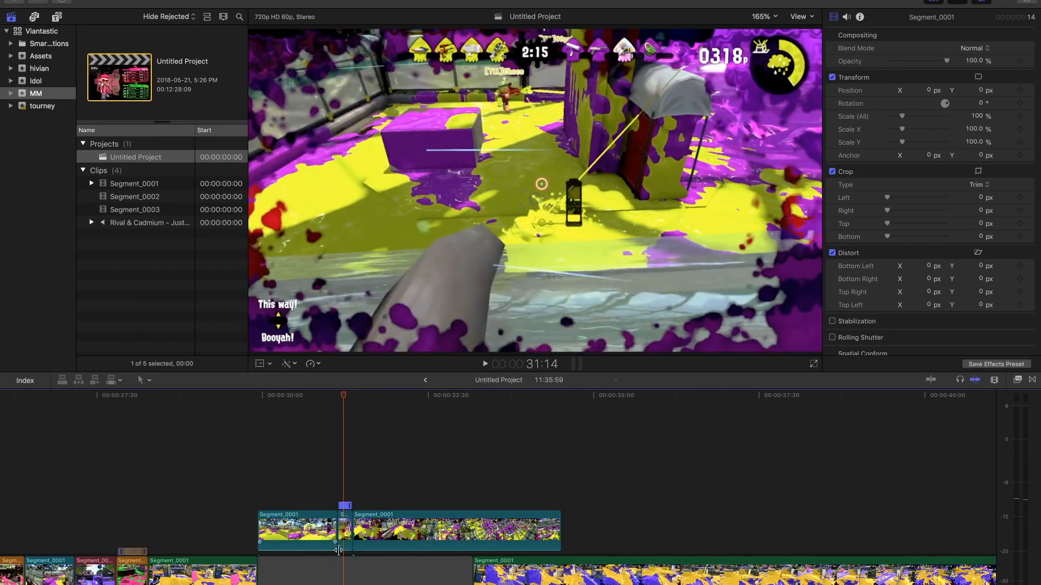
- Split the short retimed clip at the chosen frame and delete its trailing piece
left_click(348, 535)
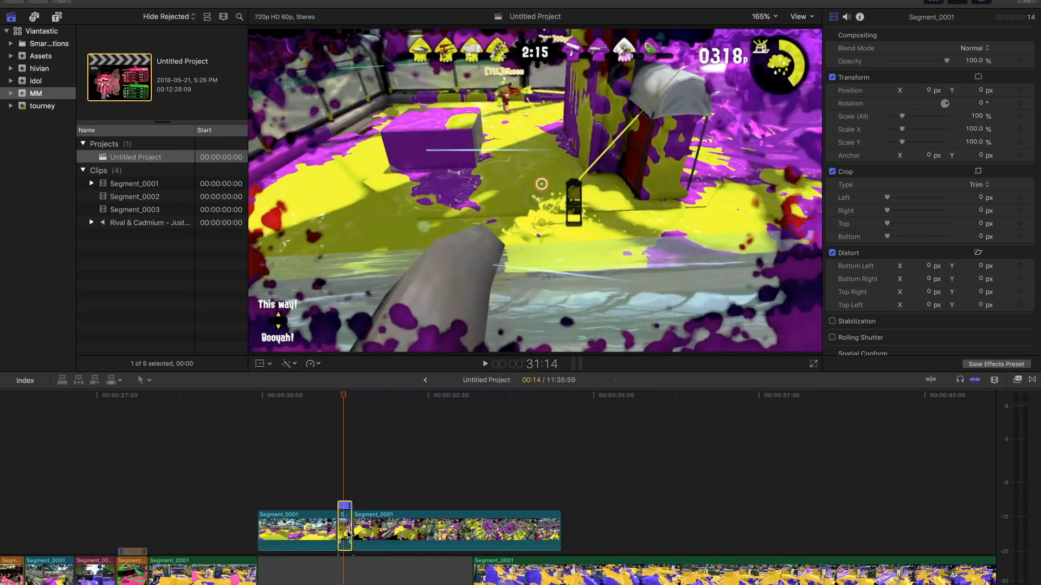
key("Left")
key("Left")
key("Left")
key("Right")
key("Right")
key("Right")
key("Right")
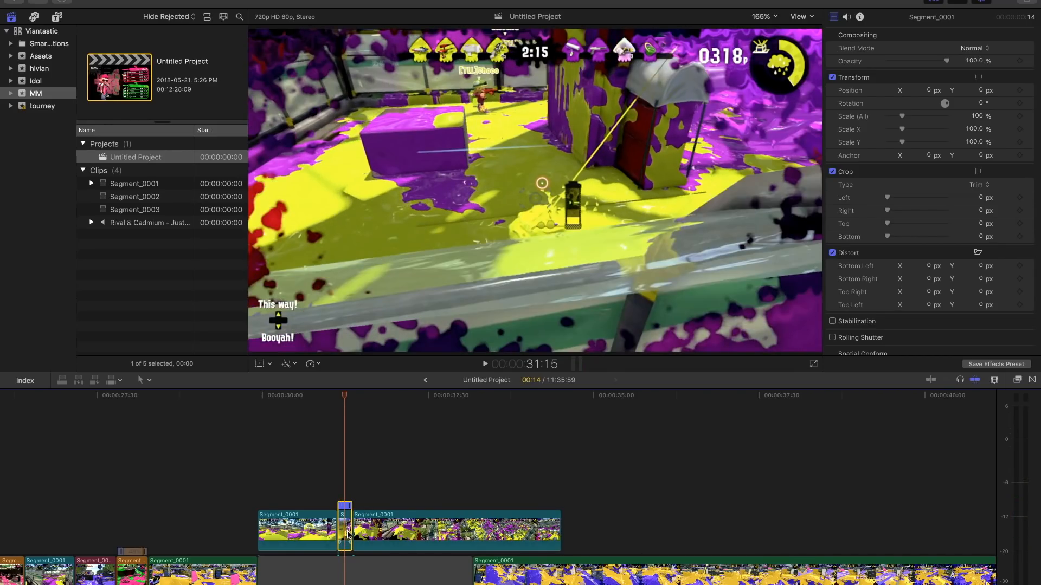
key("Left")
key("super+b")
left_click(350, 530)
key("Delete")
key("space")
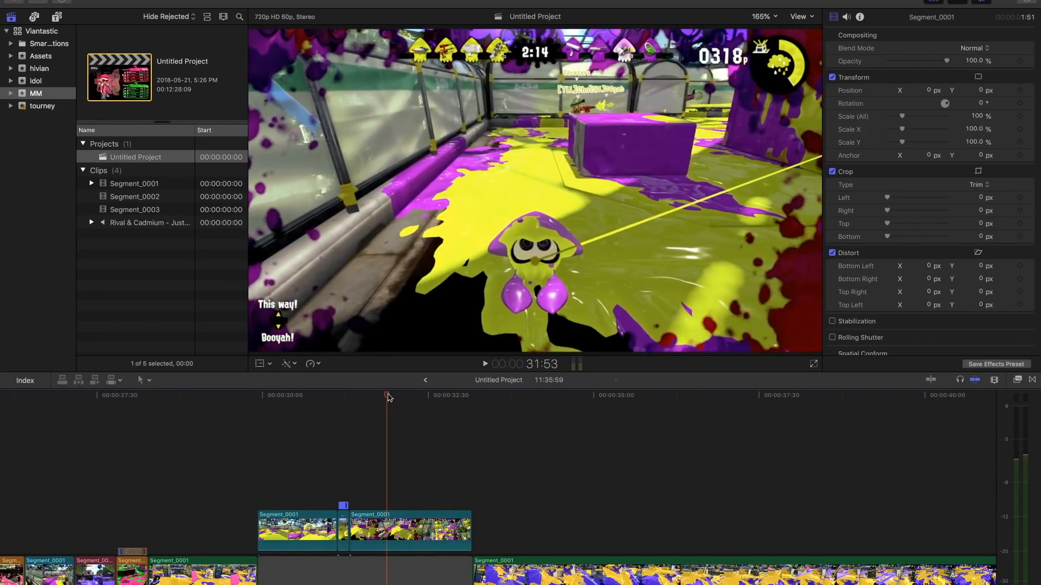
- Try extending the end of the last connected blue clip beyond the gap
left_click_drag(471, 522, 537, 526)
left_click_drag(512, 395, 537, 395)
left_click_drag(537, 526, 577, 526)
mouse_move(539, 400)
left_mouse_down()
mouse_move(550, 400)
mouse_move(531, 400)
left_mouse_up()
left_click_drag(533, 401, 540, 401)
left_click_drag(577, 528, 472, 528)
- Set the first speed segment of the last blue clip to Normal (100%) and split the clip at 31:59
left_click(380, 506)
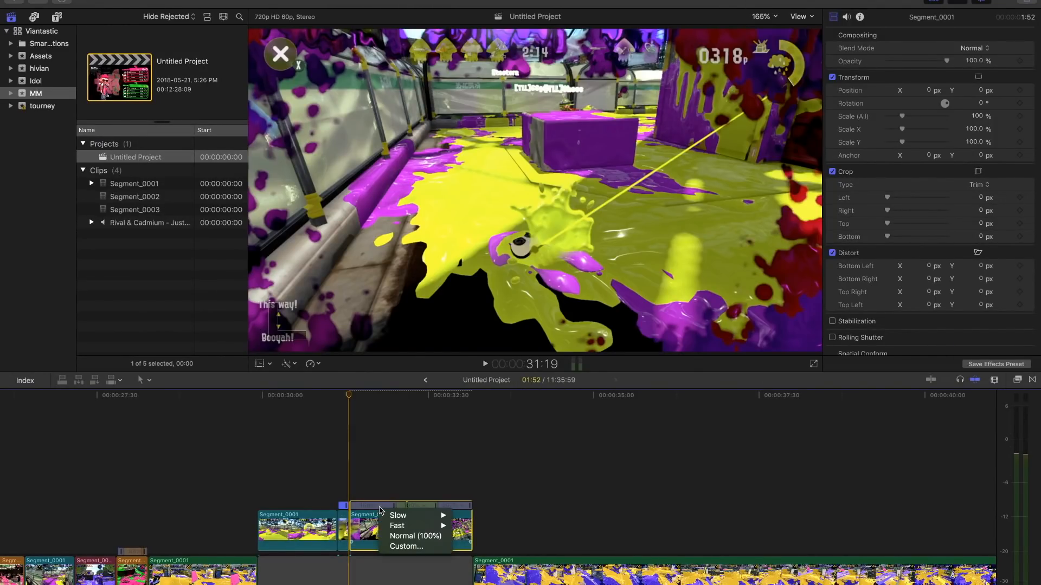
left_click(390, 535)
left_click_drag(350, 401, 394, 401)
left_click(385, 523)
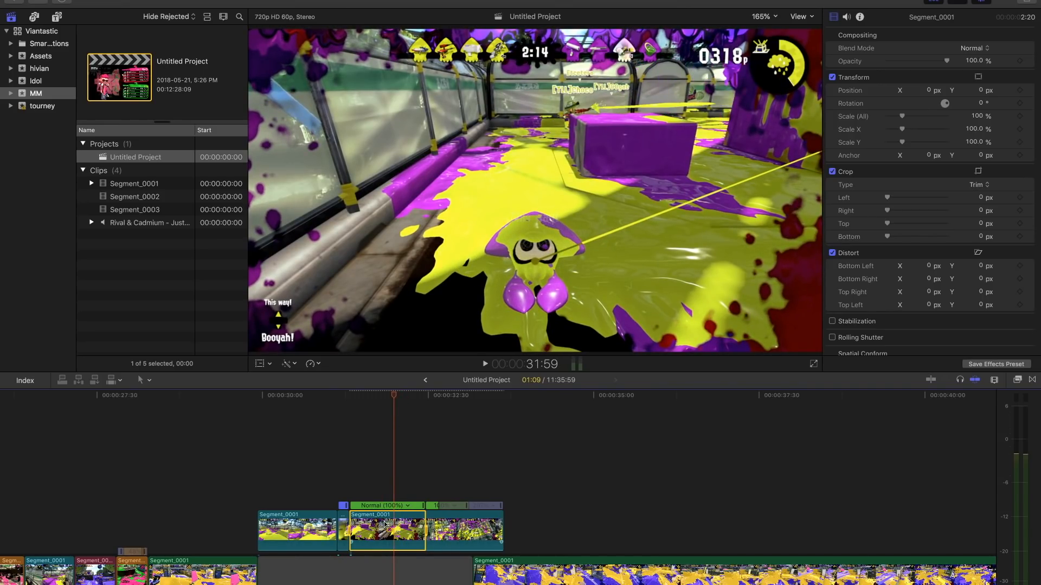
key("super+b")
- Play back the rearranged blue clips above the gap from their start to check the cuts and speed changes
left_click(348, 478)
left_click(332, 481)
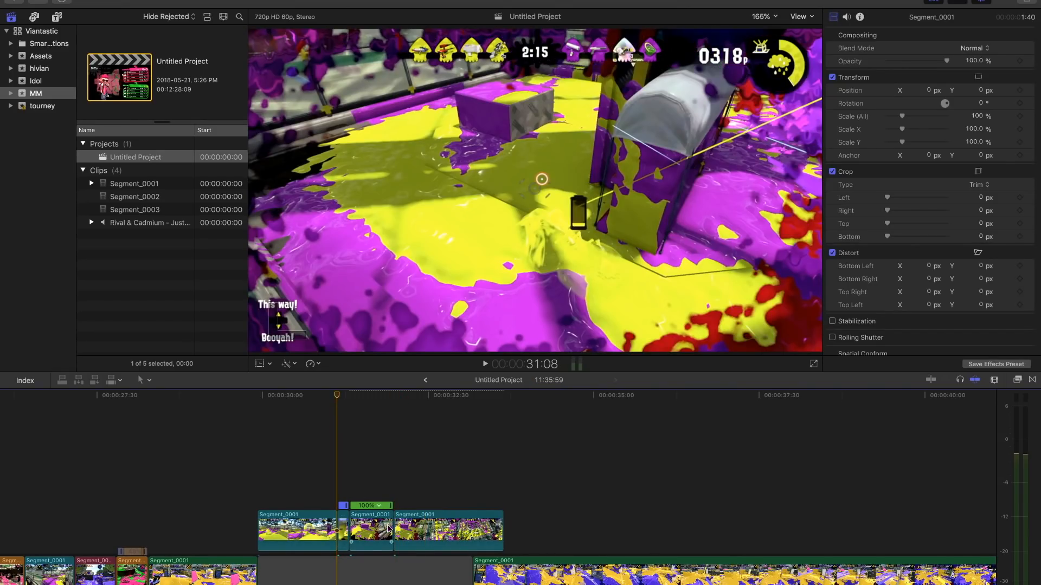
left_click(329, 469)
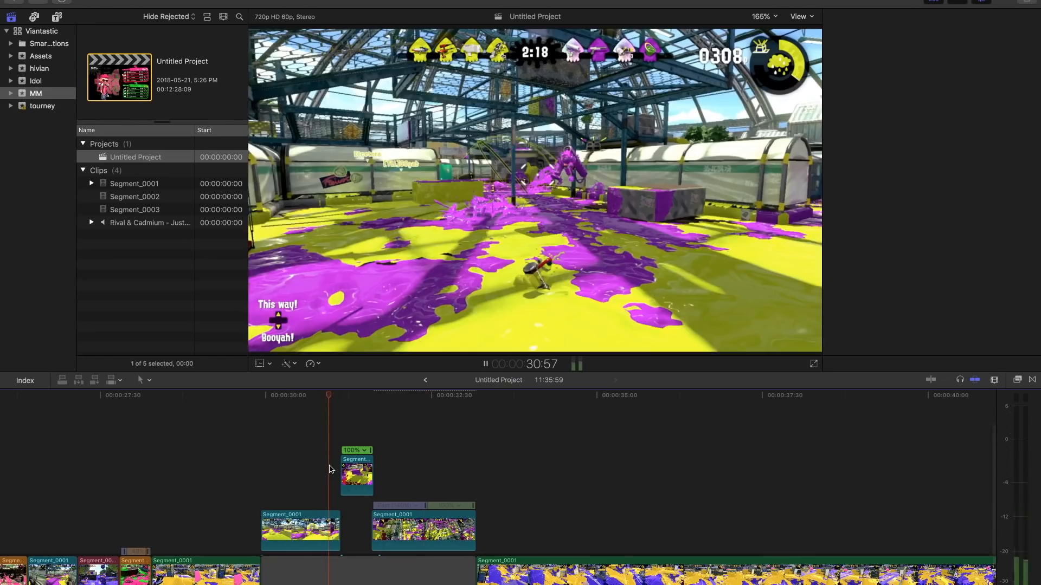
key("space")
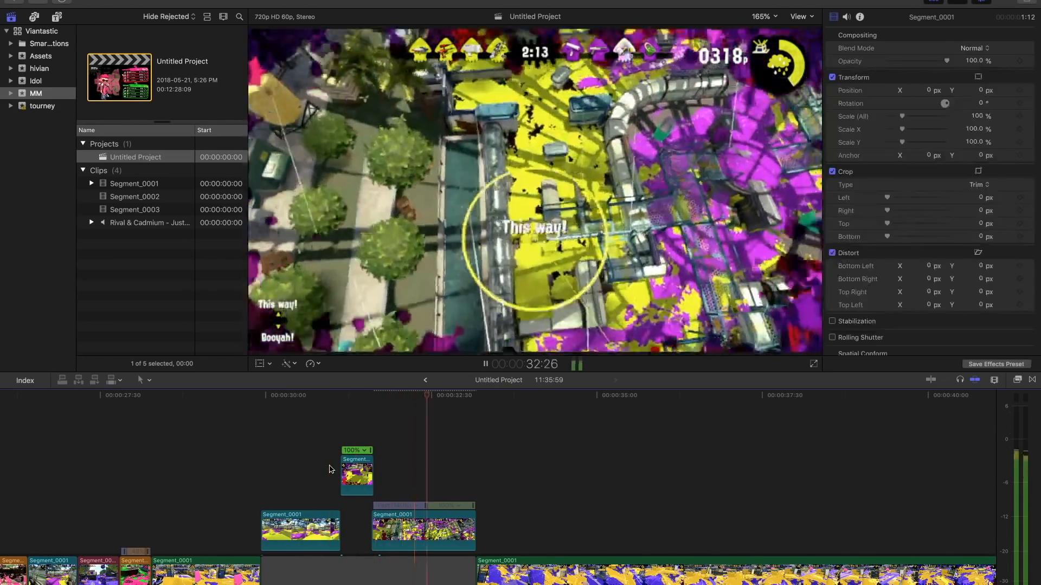
left_click(330, 469)
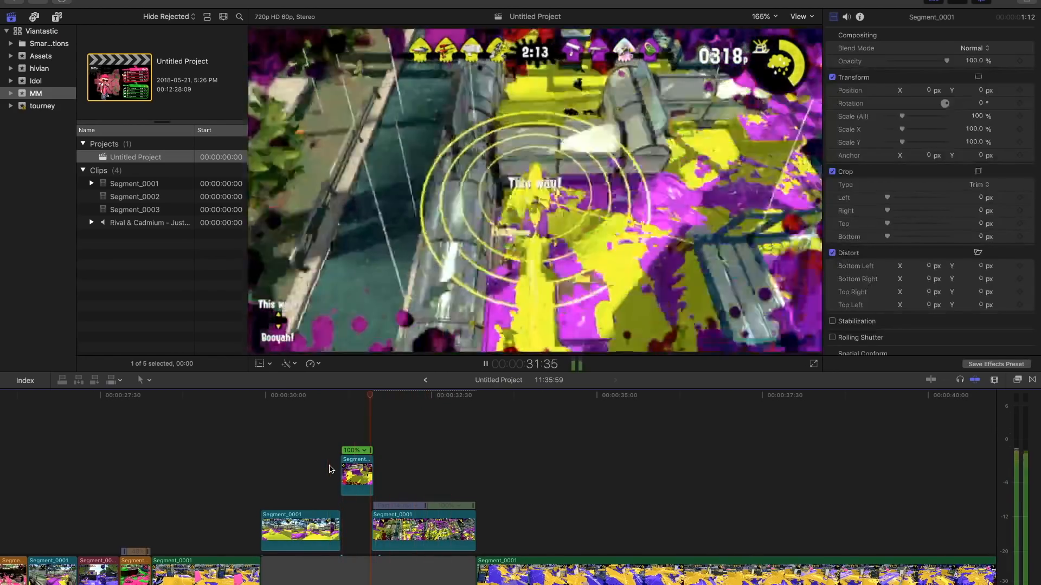
left_click(330, 468)
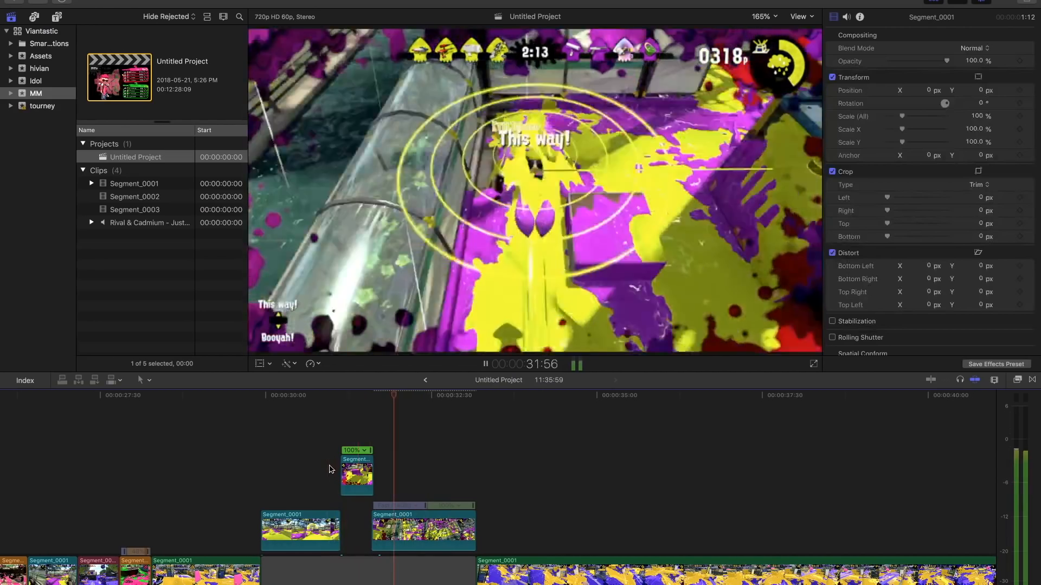
key("space")
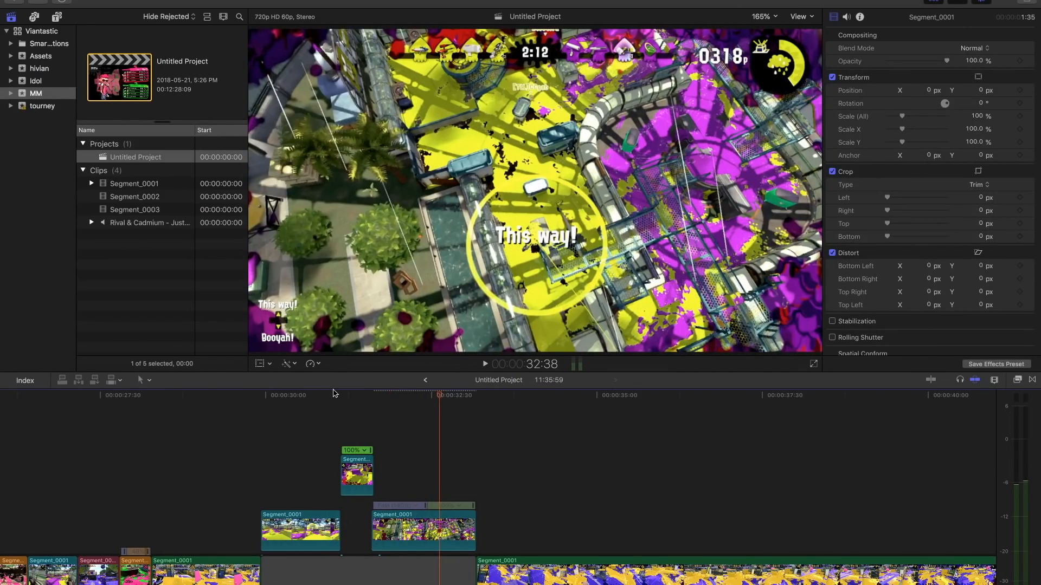
left_click_drag(342, 396, 316, 405)
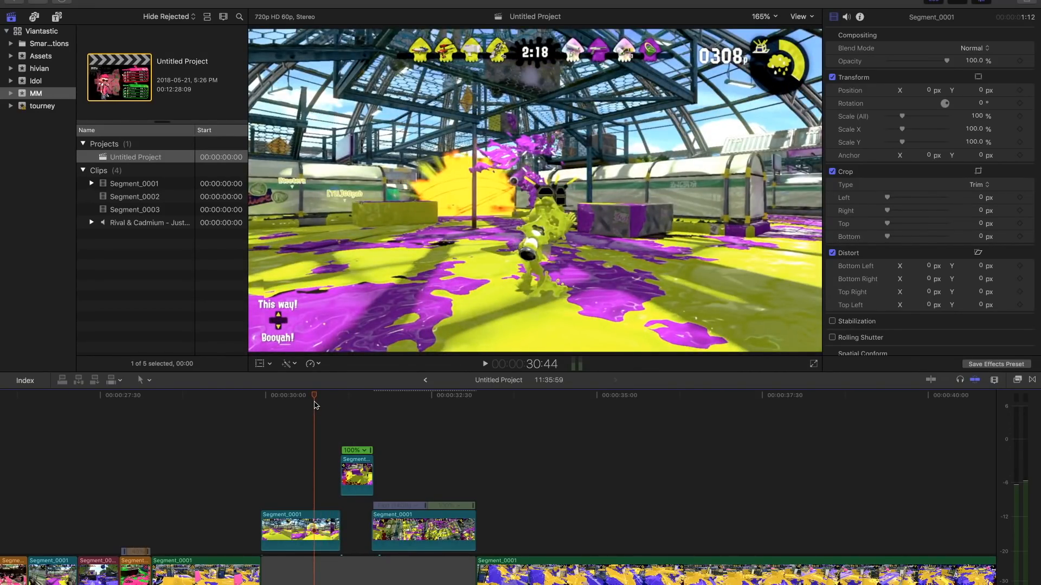
left_click(260, 396)
key("space")
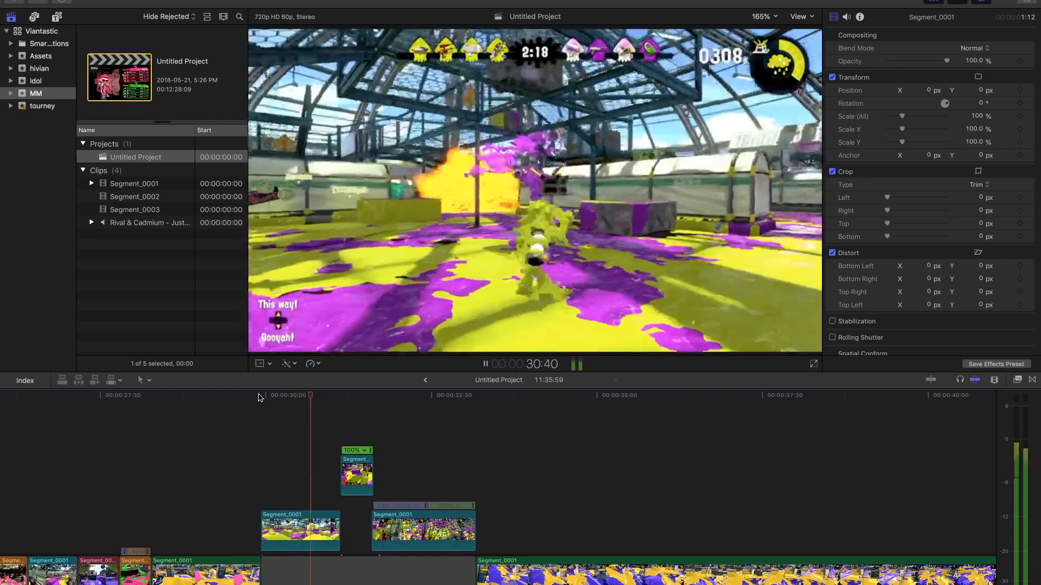
key("space")
- Play back the blue connected clips from the start of the gap to check the cuts
left_click_drag(387, 397, 260, 397)
left_click(287, 568)
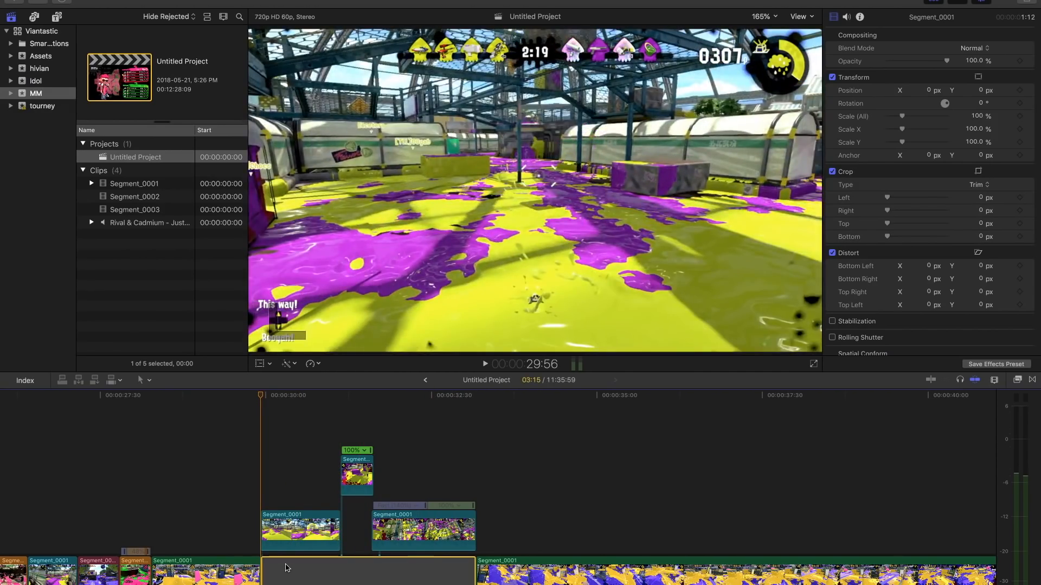
key("space")
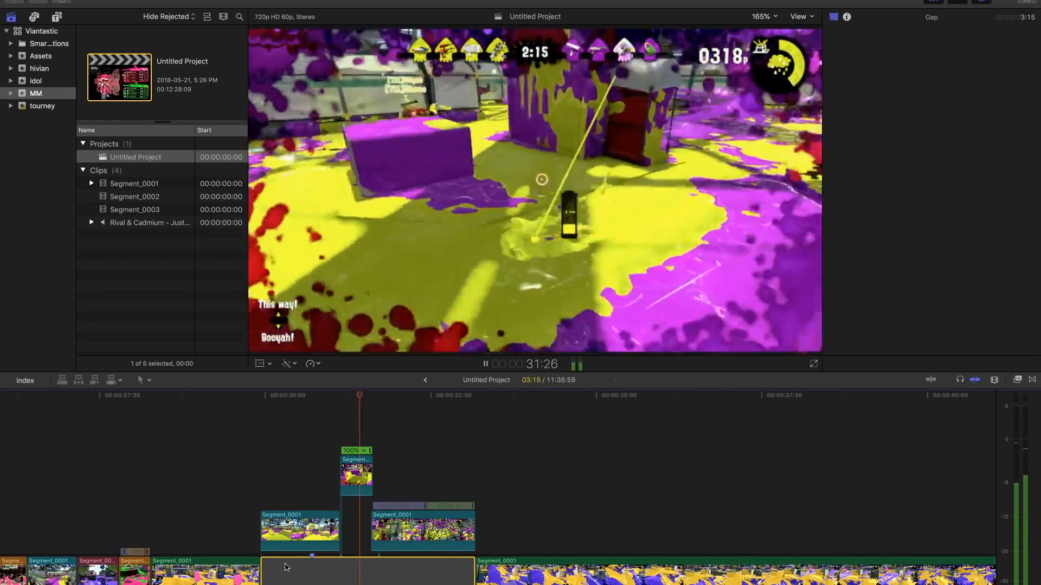
key("space")
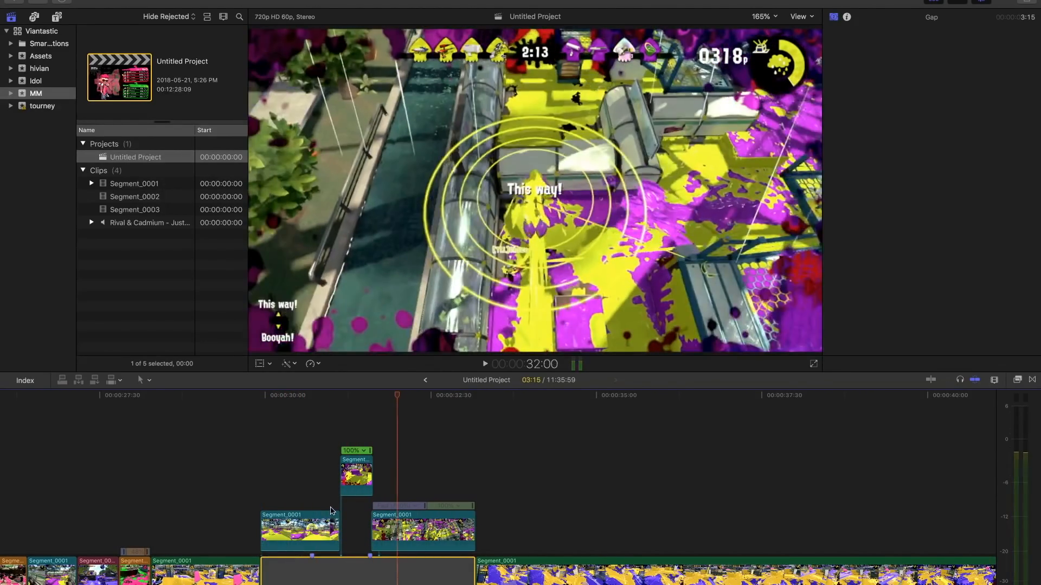
- Replay the cut at the end of the first blue clip and delete the short retimed clip following it
left_click(265, 492)
key("space")
key("space")
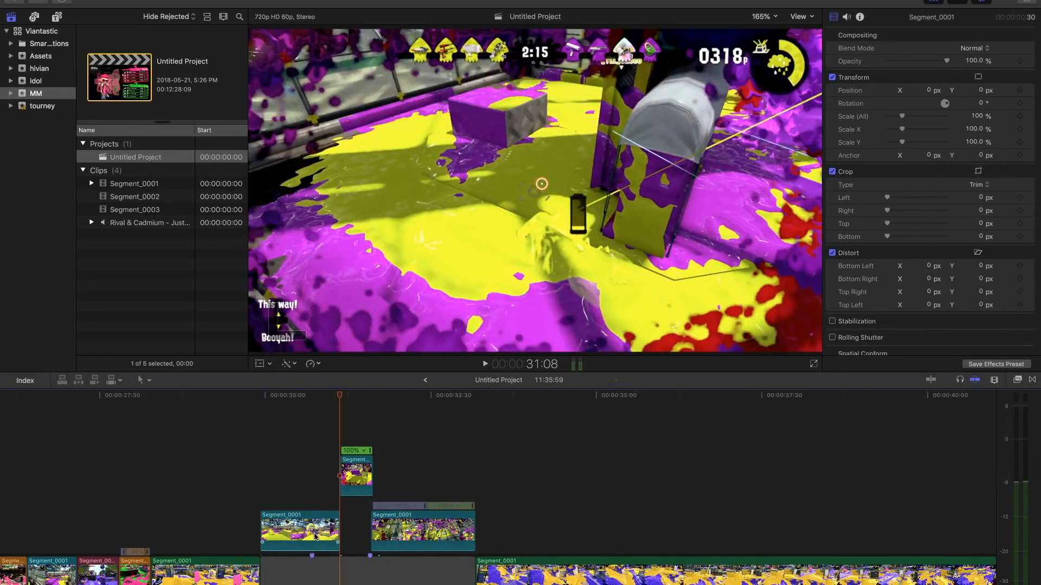
left_click(353, 477)
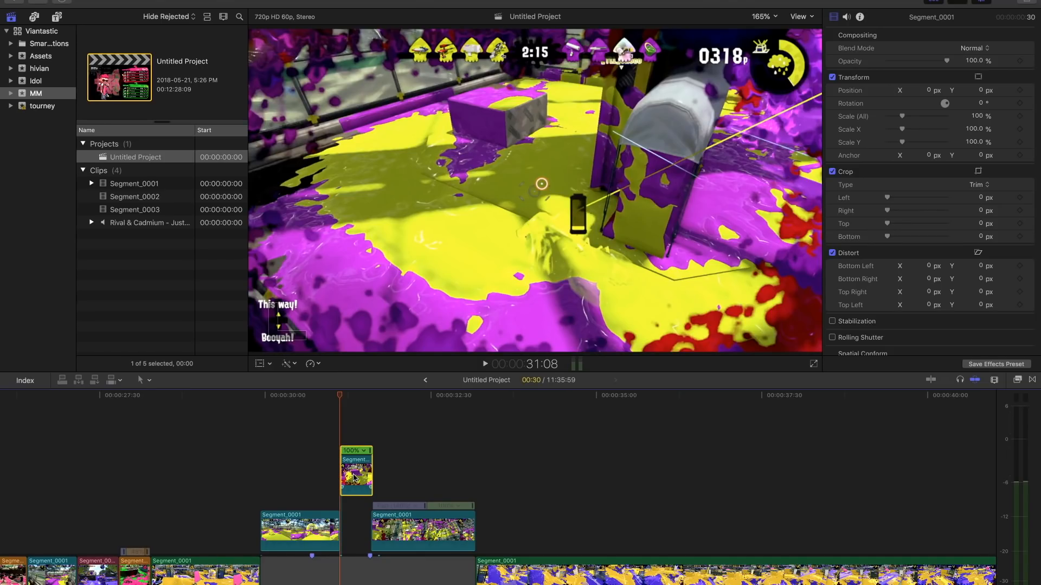
key("Delete")
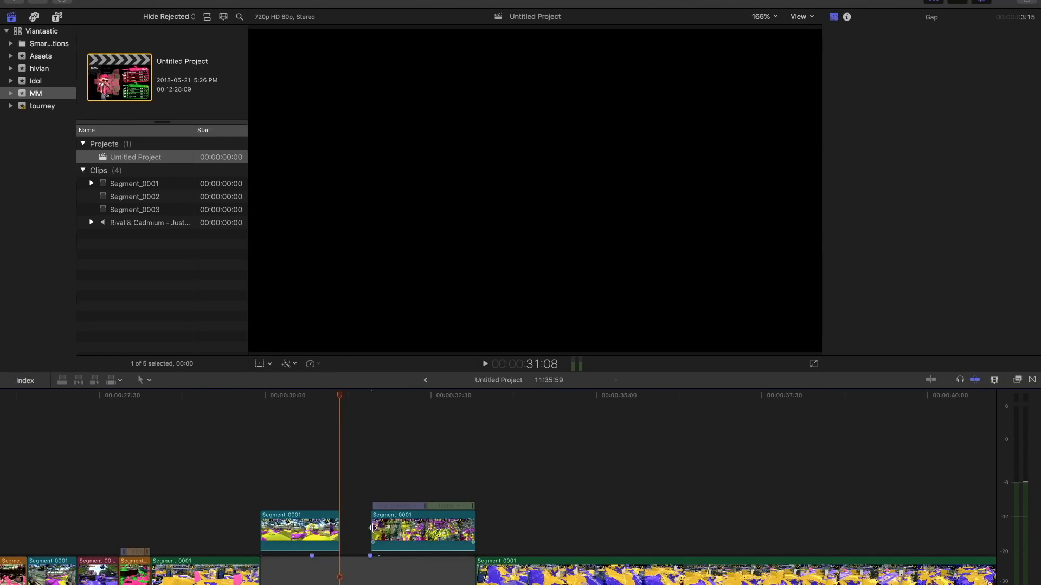
- Reset the last blue clip's speed to Normal (100%) and extend the first blue clip's end to meet it
left_click(401, 533)
key("shift+n")
left_click_drag(432, 533, 412, 536)
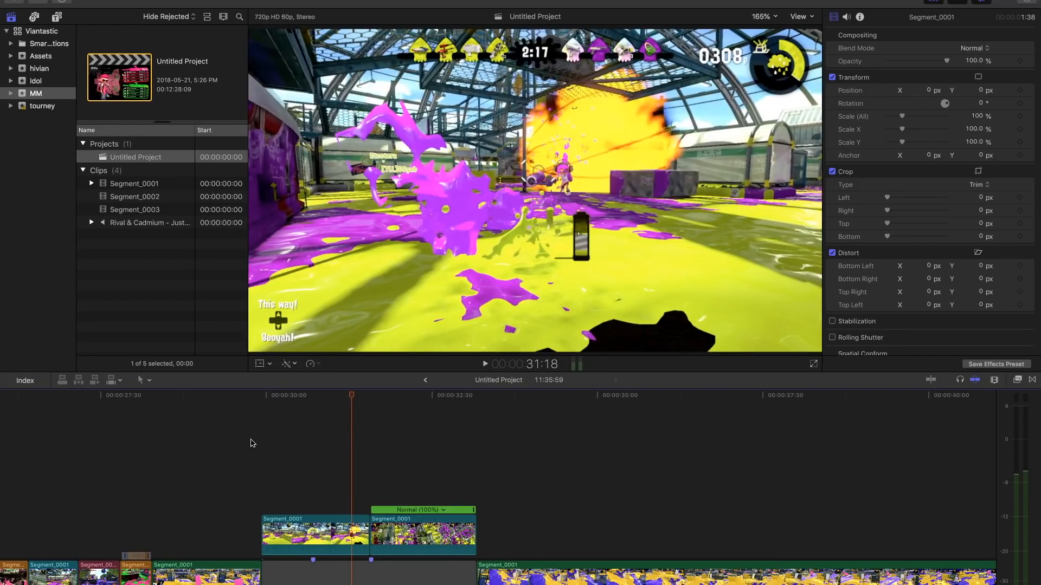
- Roll the cut between the two blue clips slightly earlier, to about 31:26, and play back the transition
left_click(251, 444)
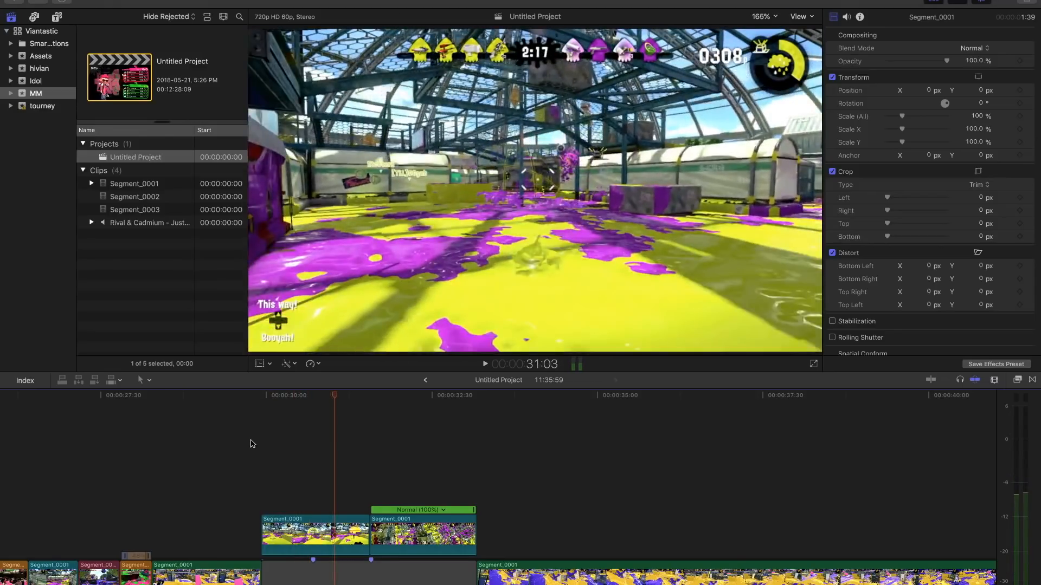
key("space")
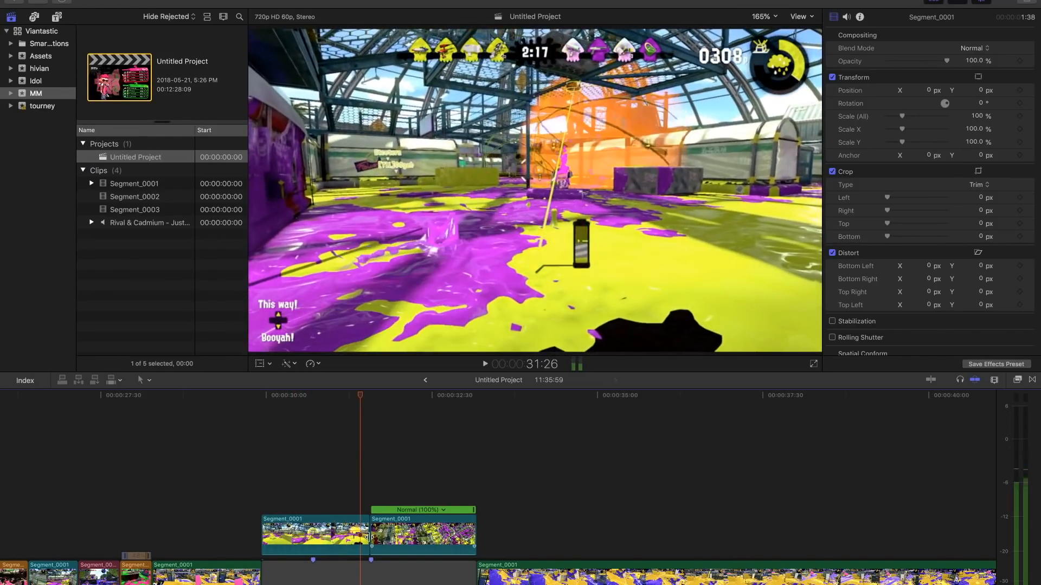
left_click_drag(368, 537, 361, 536)
left_click(349, 484)
key("space")
key("super+4")
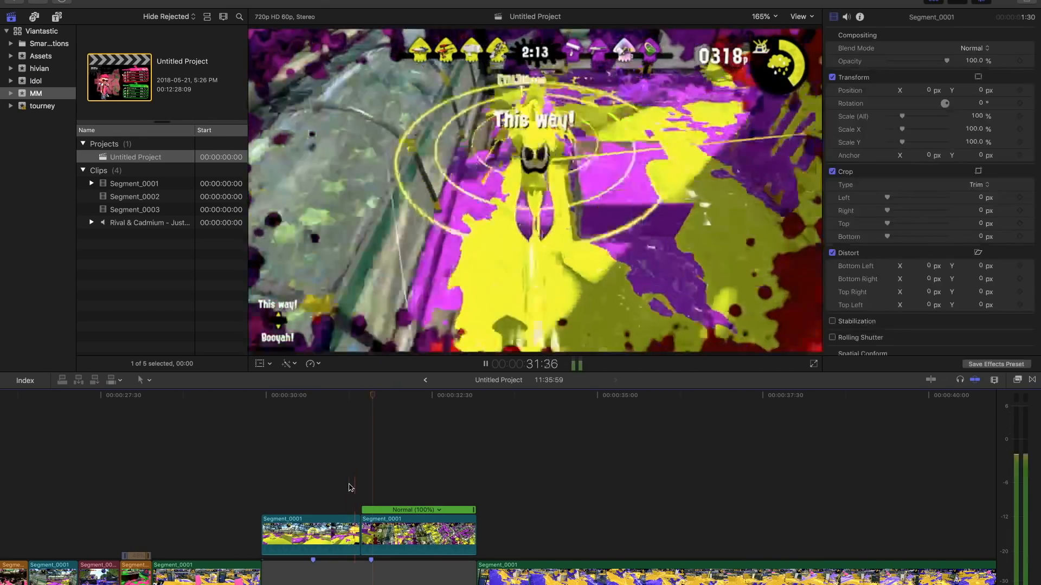
key("space")
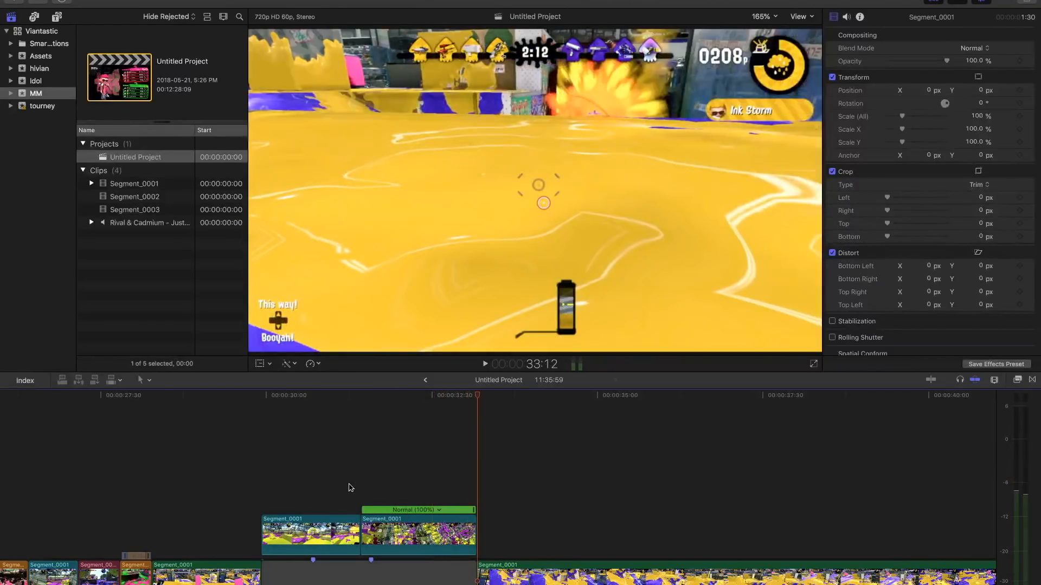
- Play the sequence from the start of the long green clip at 33:11 to judge the footage against the music
left_click(234, 495)
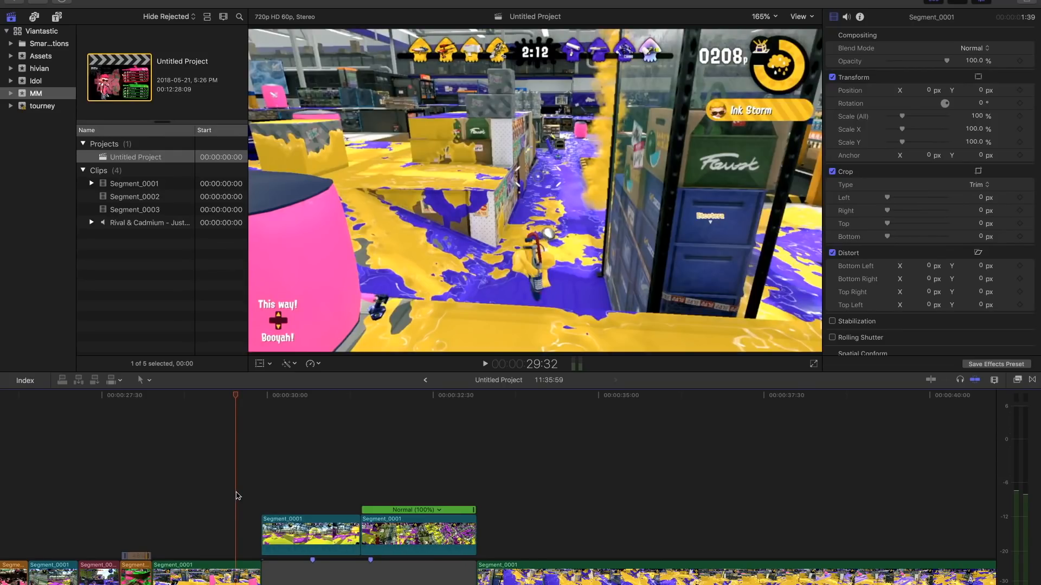
key("super+minus")
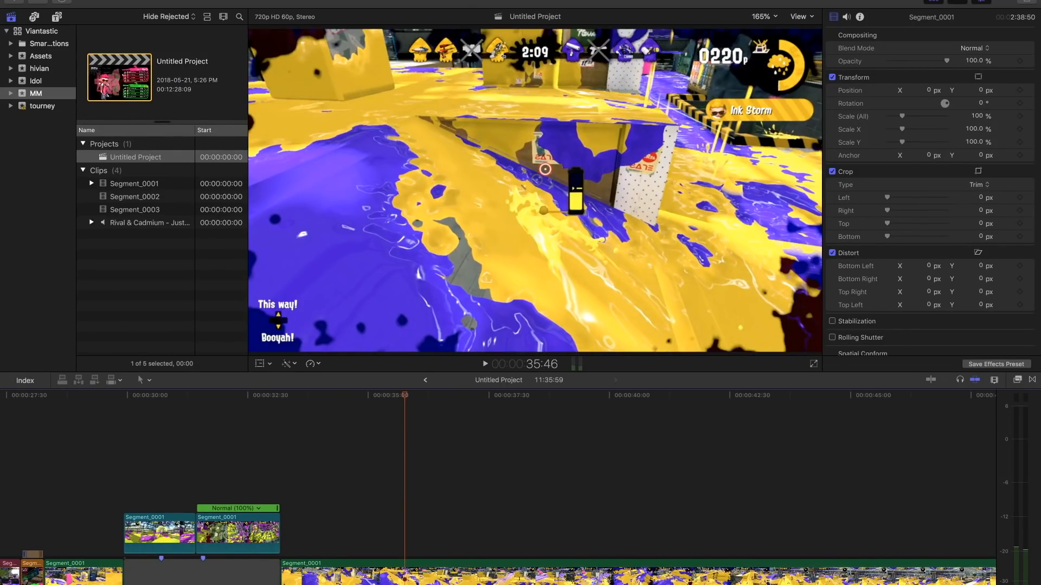
key("super+minus")
key("super+minus")
key("super+minus")
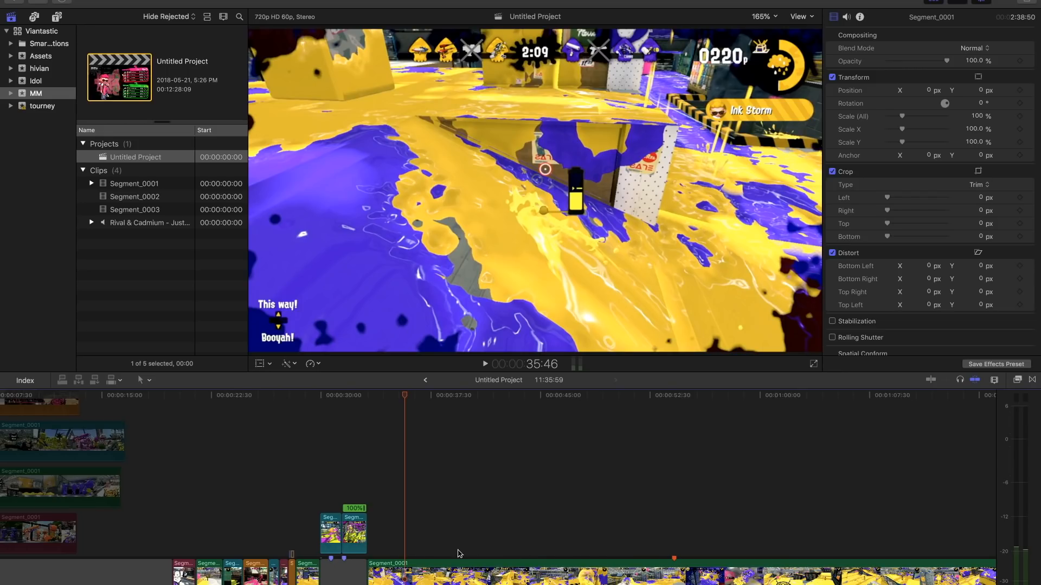
left_click(368, 509)
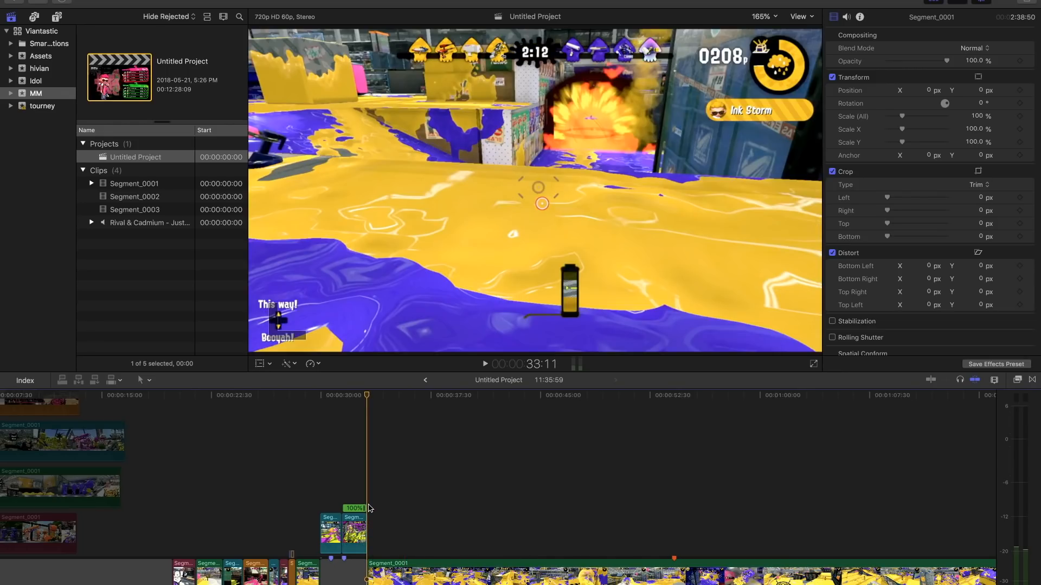
left_click(404, 583)
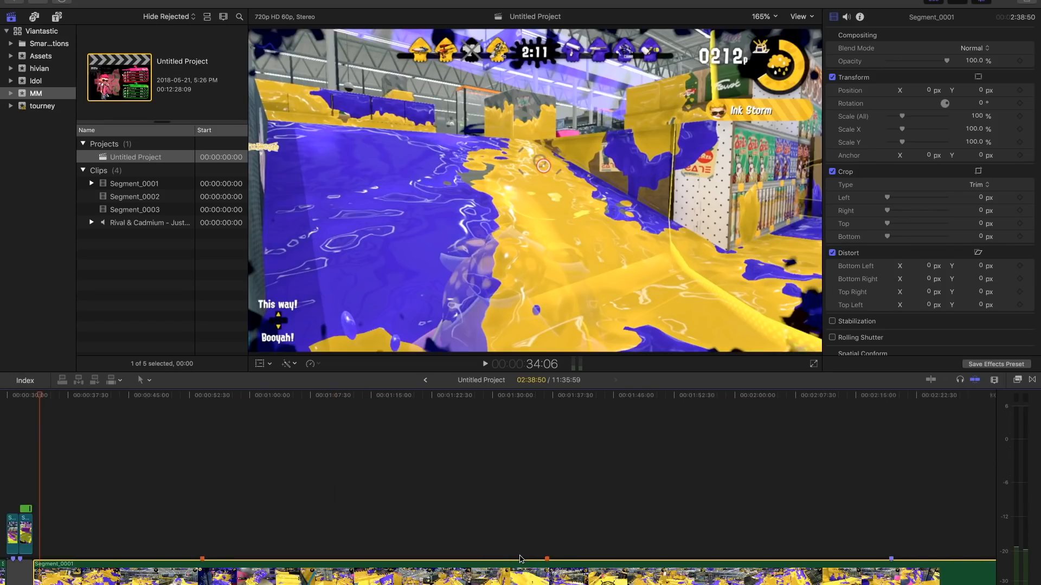
scroll(505, 553, "right", 10)
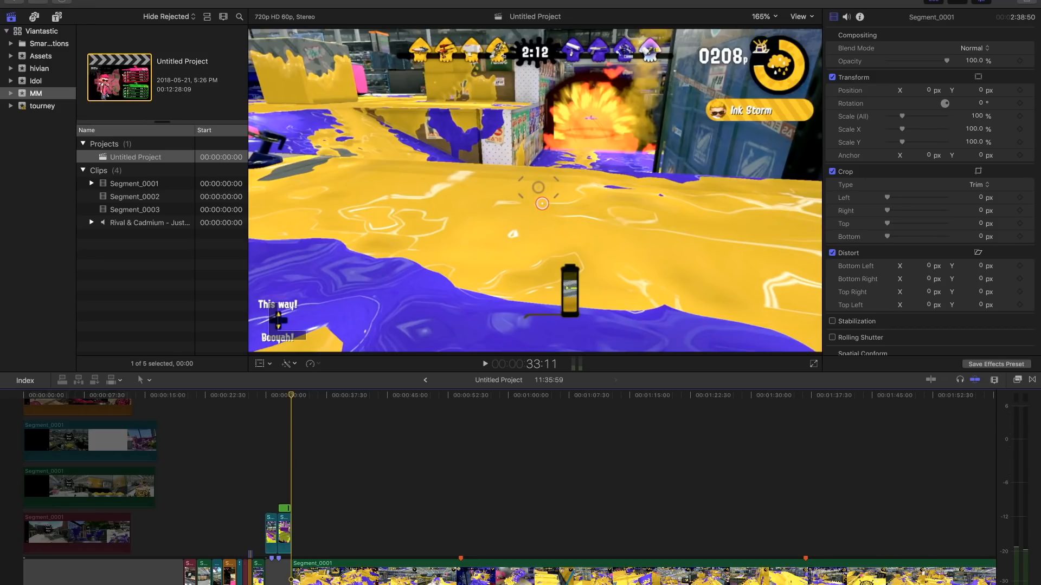
left_click(292, 584)
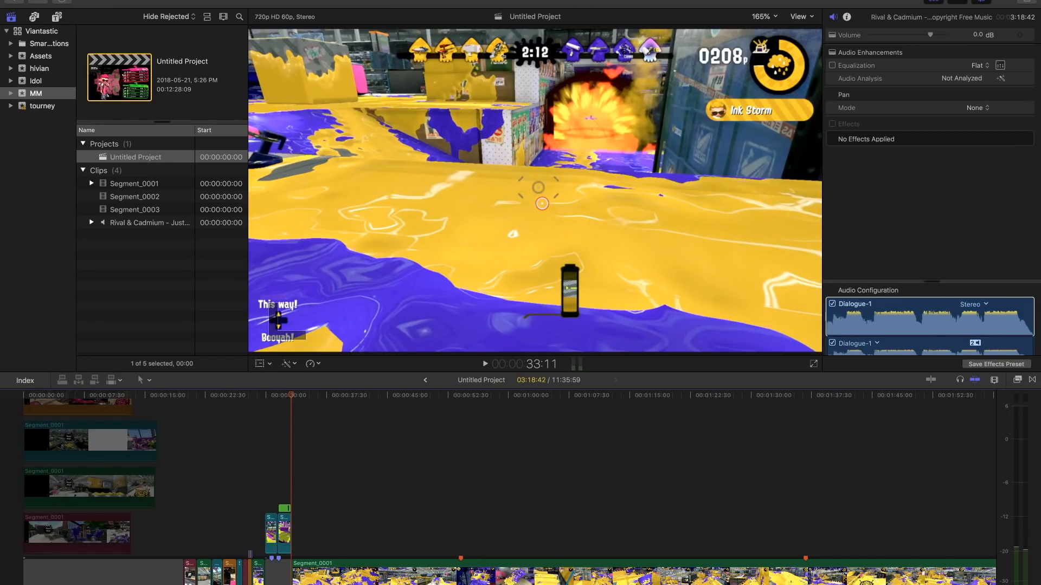
key("space")
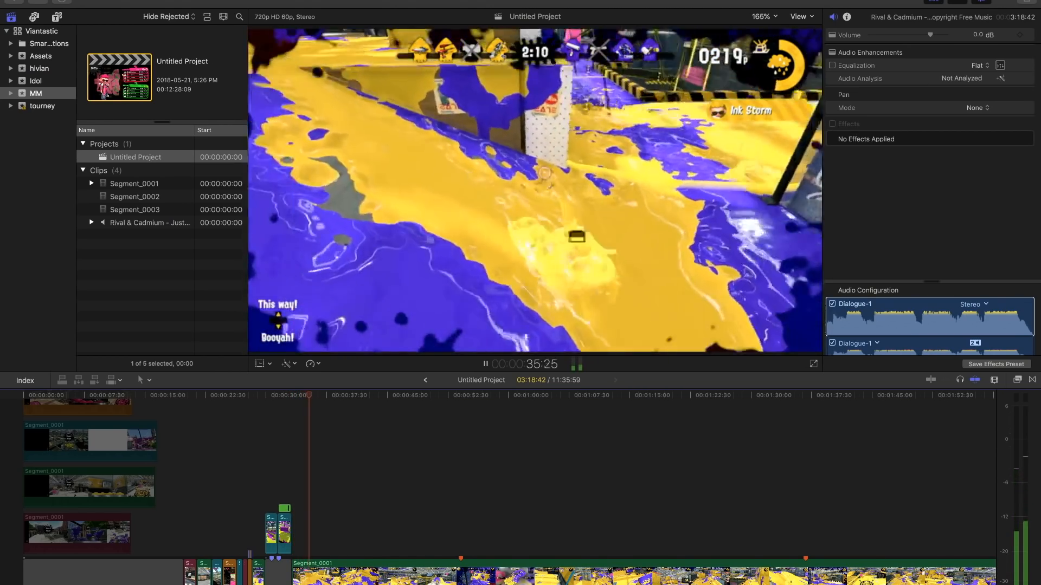
key("space")
- Listen to the music from 33:11 with the long green clip temporarily disabled
left_click(421, 579)
key("Up")
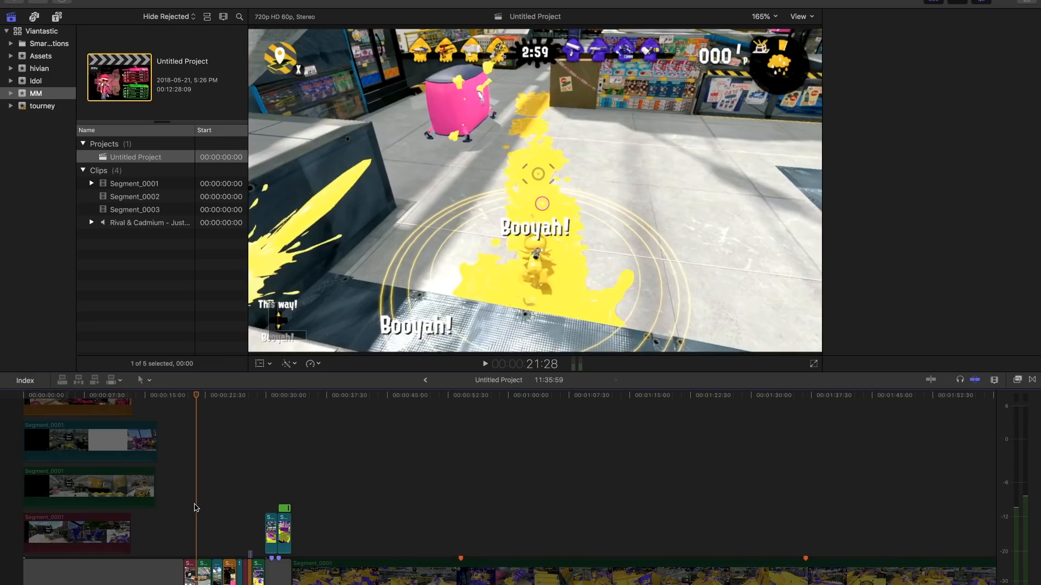
left_click(197, 507)
left_click(292, 480)
key("space")
left_click(291, 480)
key("space")
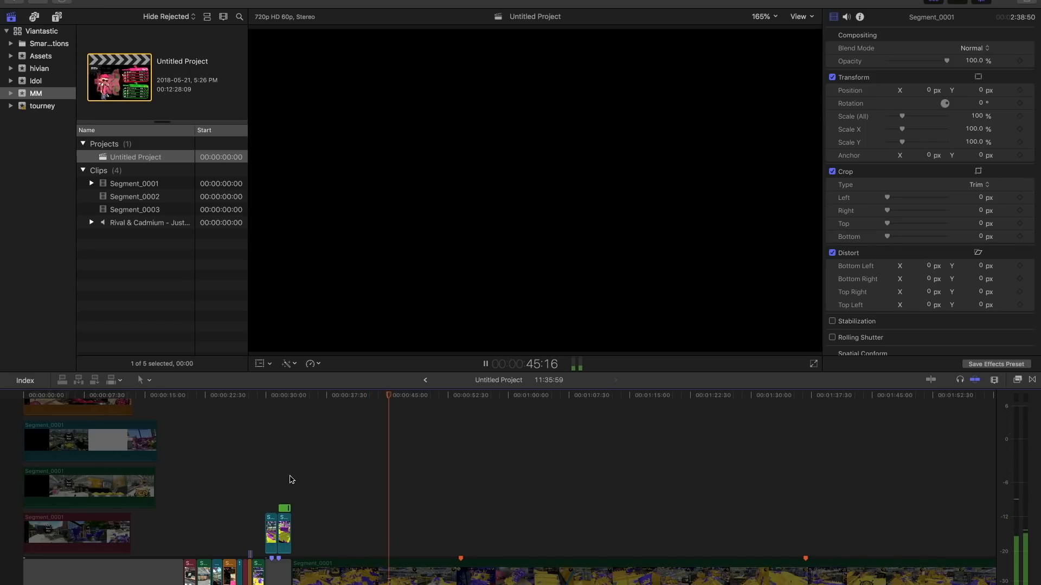
left_click(291, 480)
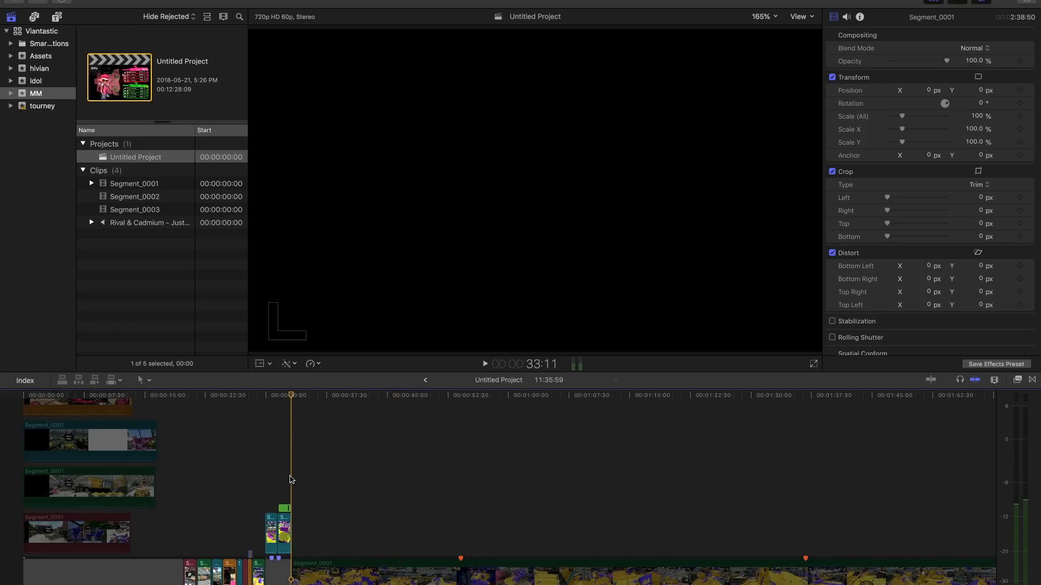
key("c")
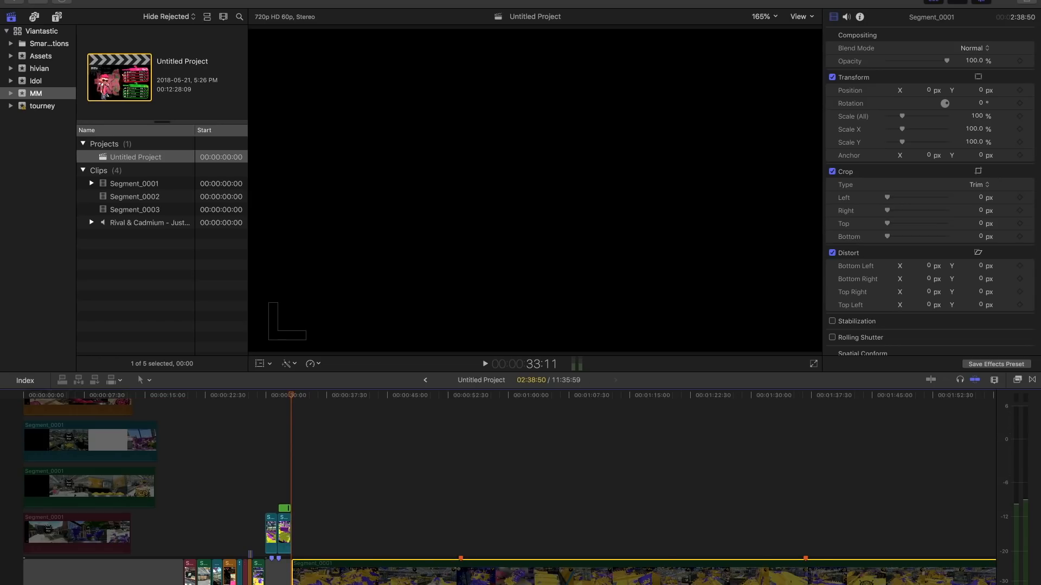
key("v")
- Play the last red clip near the end of the timeline from 8:56:31 to look for a usable section
key("super+minus")
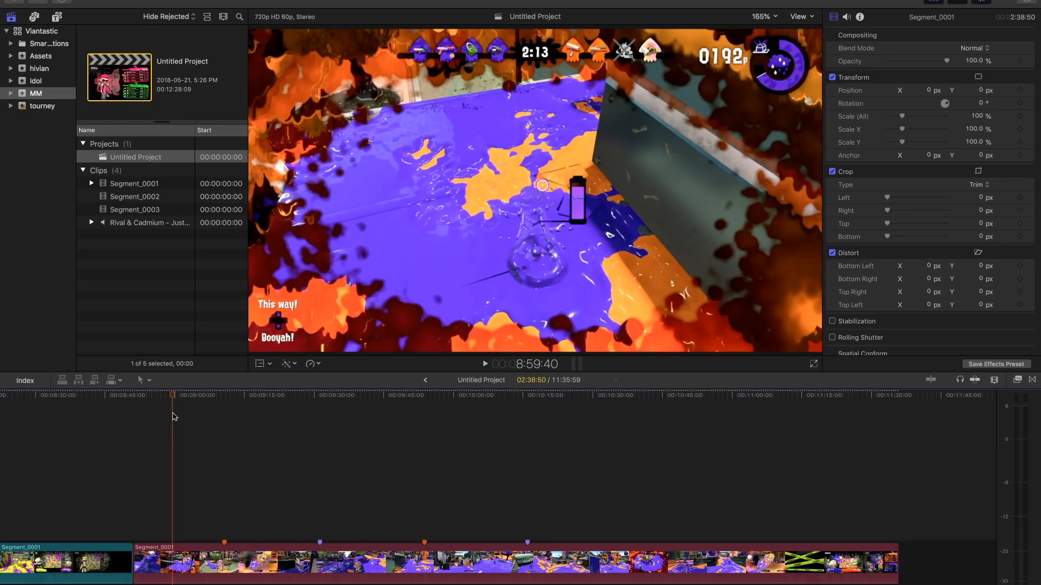
left_click(158, 498)
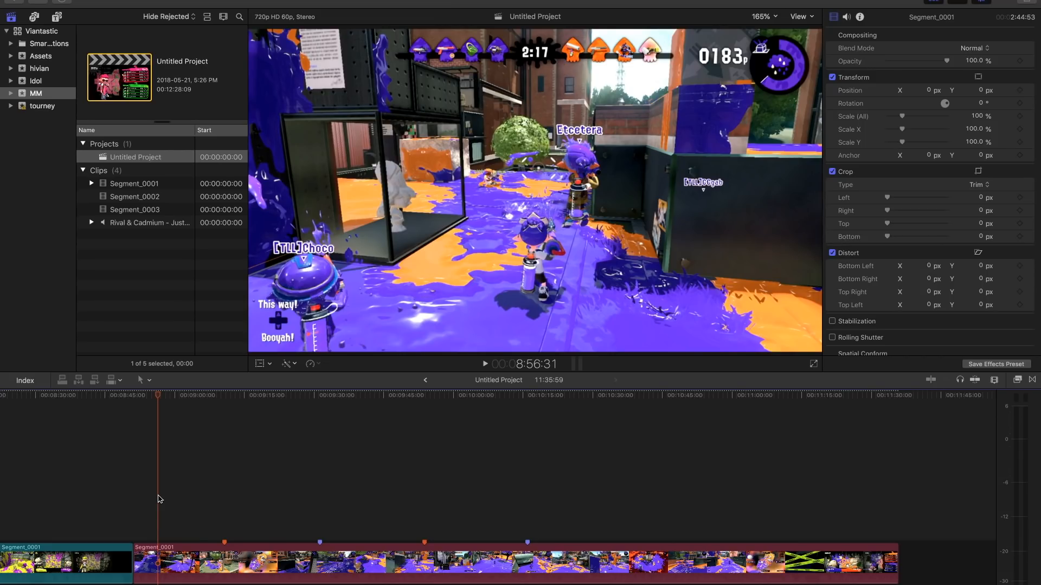
key("space")
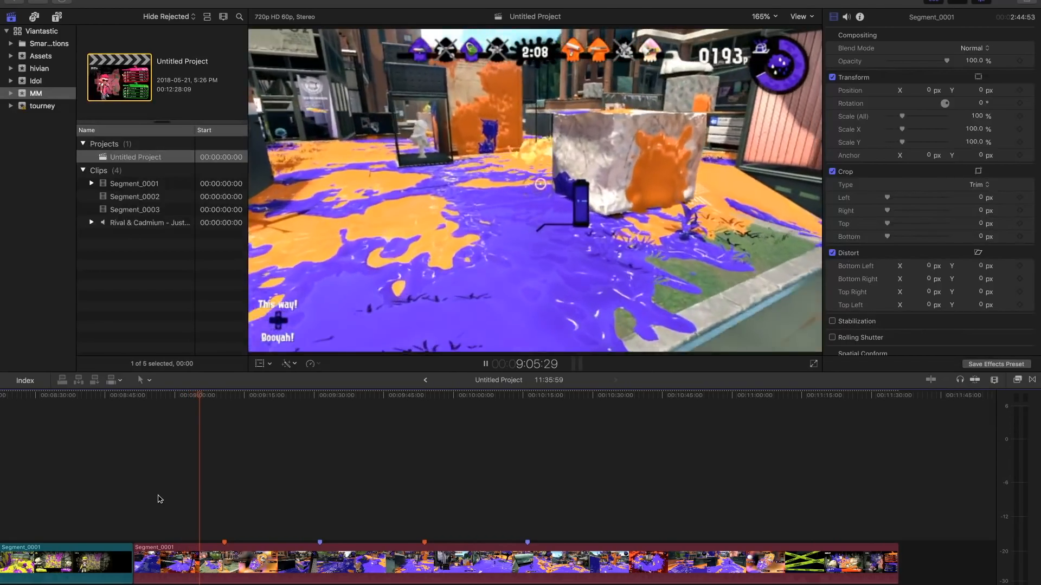
- Lift a 19:40 section out of the last red clip and place it as a connected clip above the main storyline
left_click(159, 496)
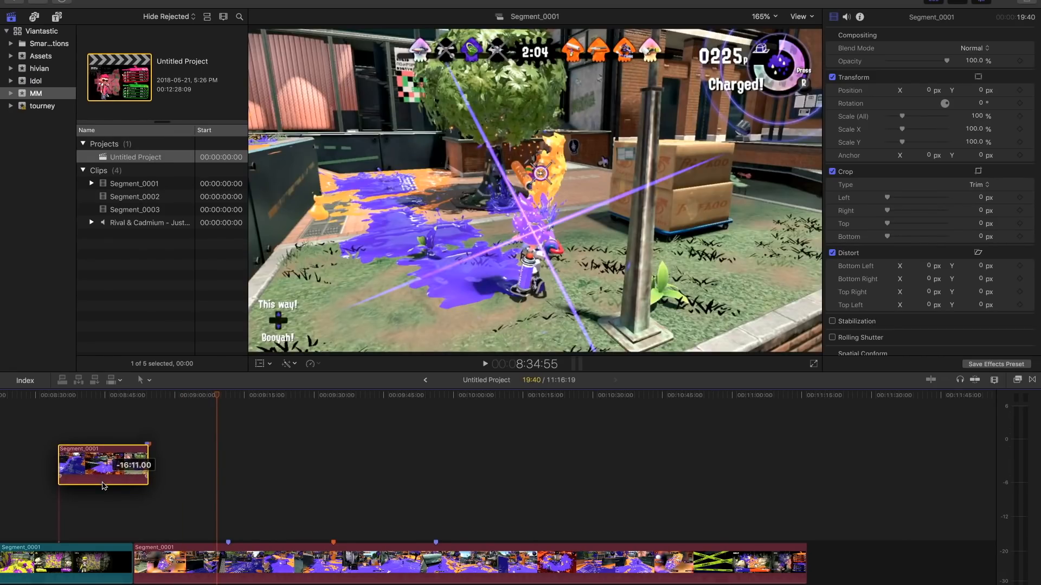
scroll(215, 497, "left", 10)
scroll(215, 497, "left", 5)
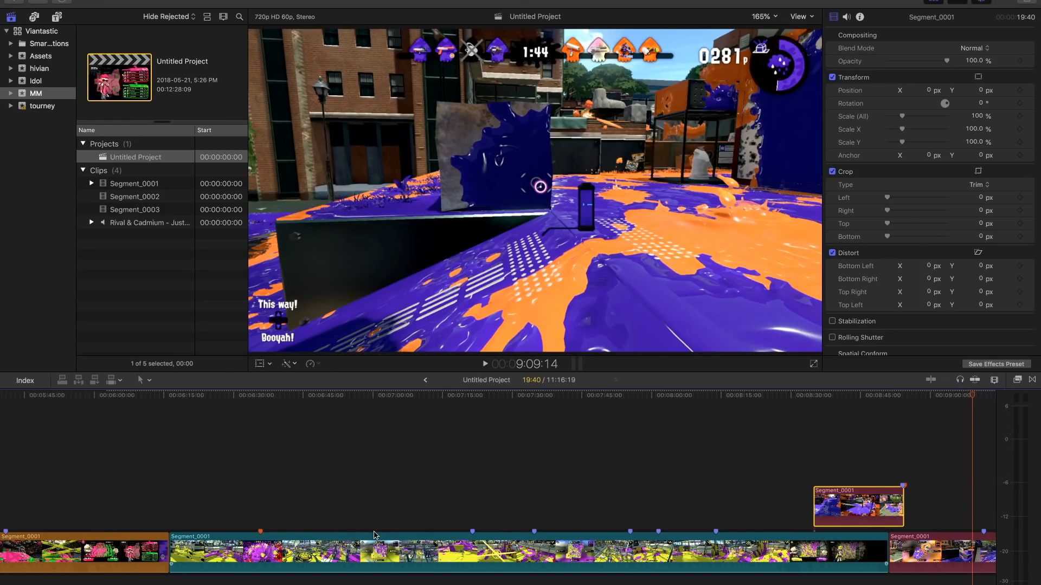
scroll(374, 535, "left", 5)
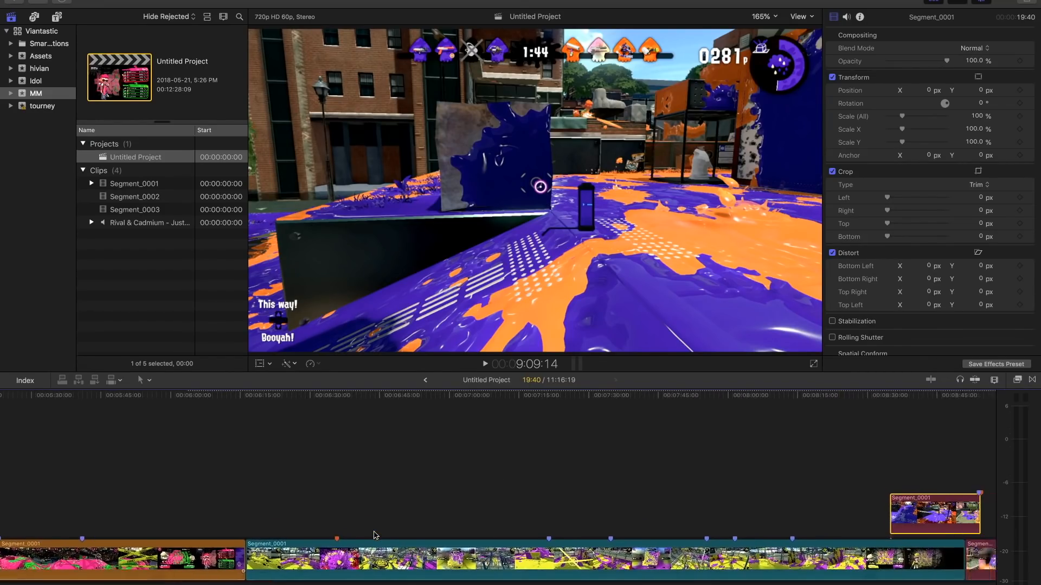
mouse_move(919, 519)
left_mouse_down()
mouse_move(951, 519)
mouse_move(936, 519)
left_mouse_up()
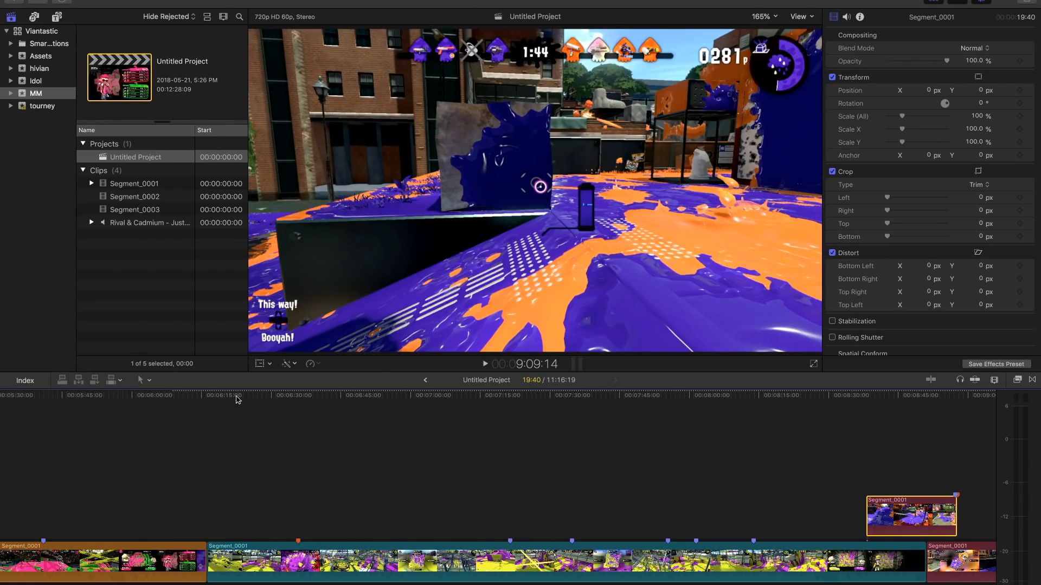
- Review the four lifted clips above the green clips and place the playhead at the first long green clip's start, 33:09
key("super+minus")
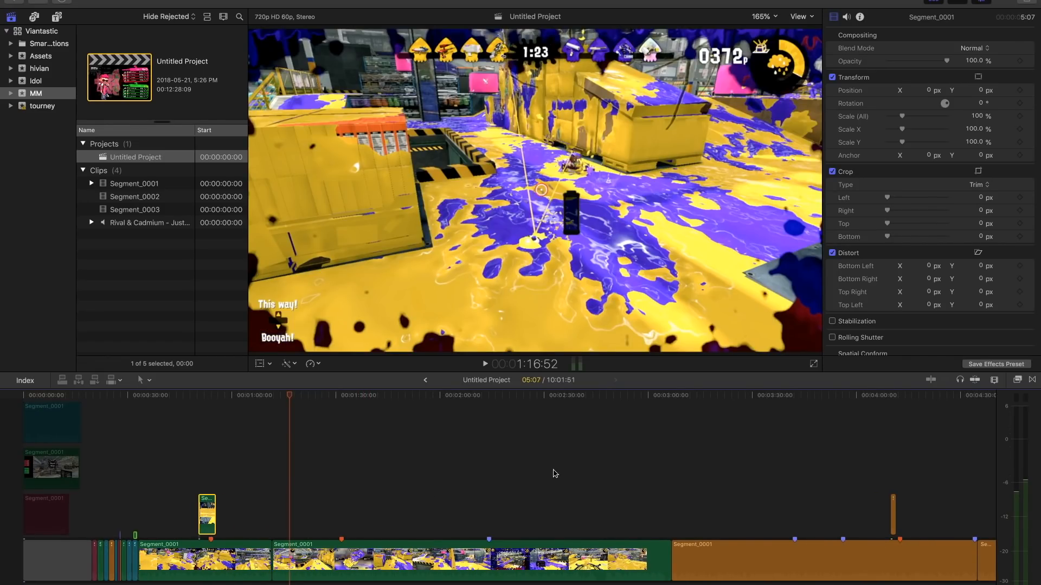
scroll(551, 474, "right", 10)
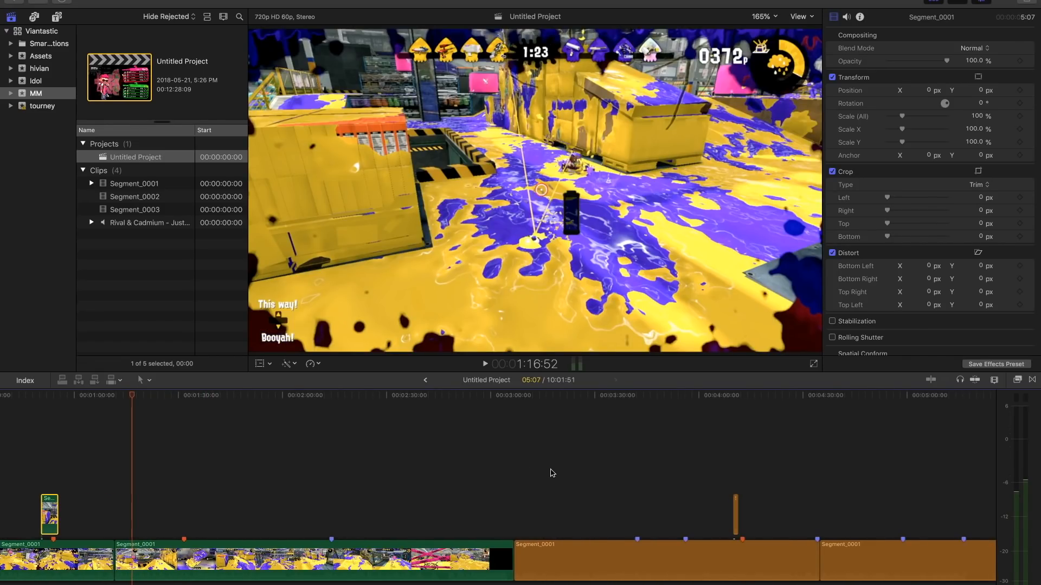
left_click_drag(6, 491, 182, 511)
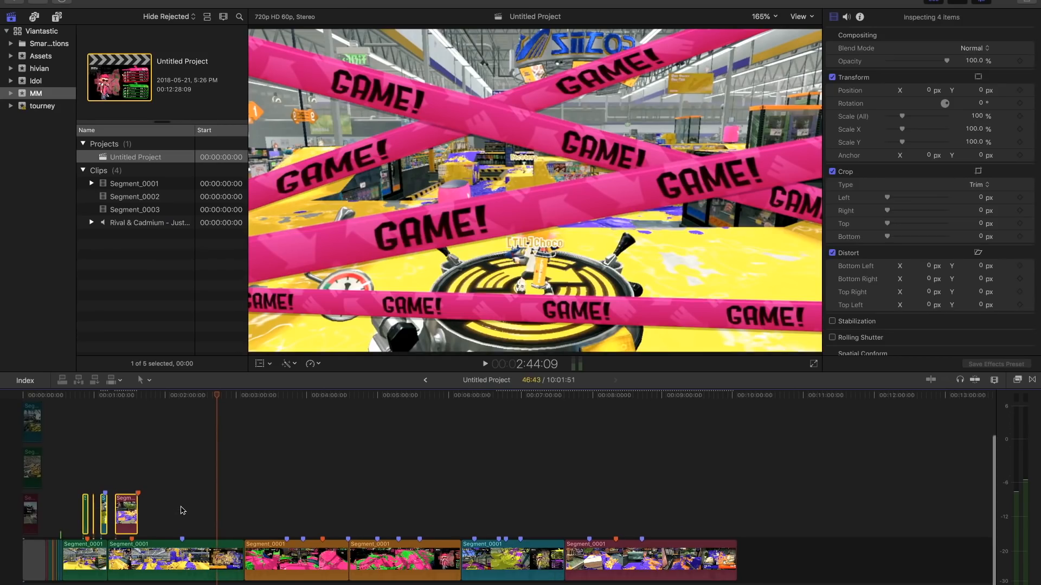
key("super+equal")
scroll(186, 509, "left", 10)
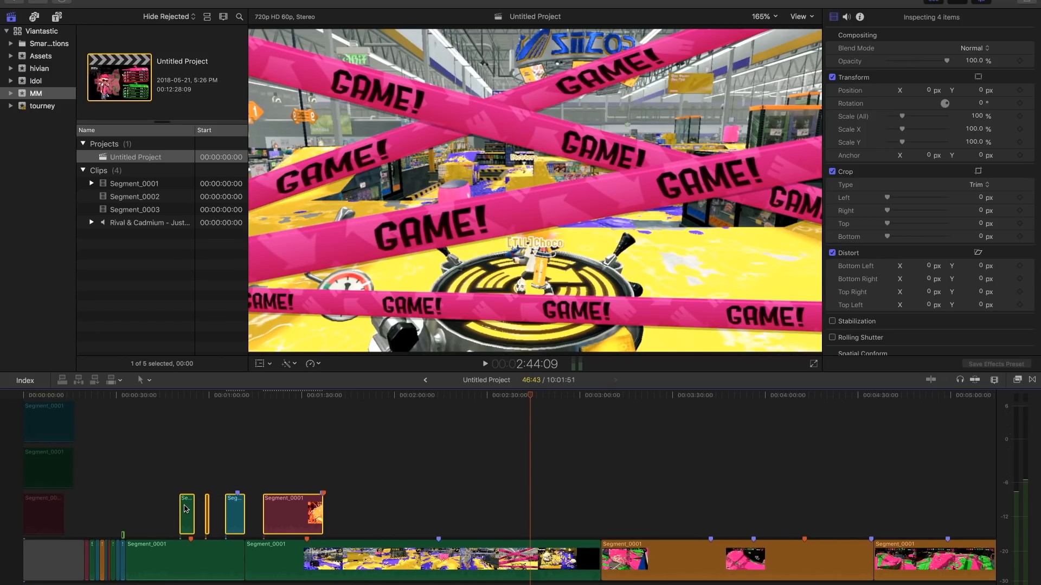
key("super+equal")
key("super+equal")
scroll(186, 507, "left", 15)
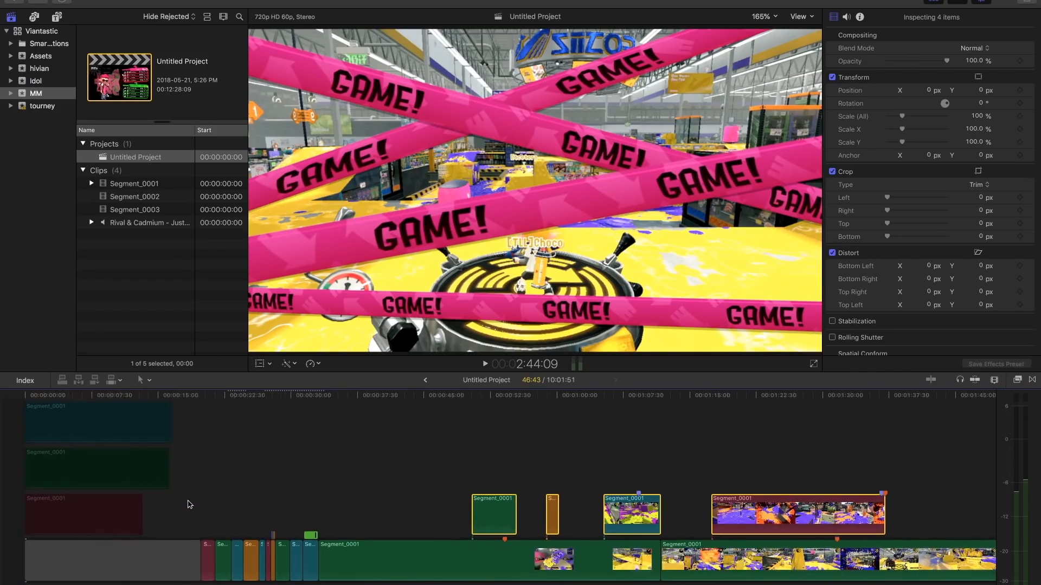
left_click(335, 508)
key("Up")
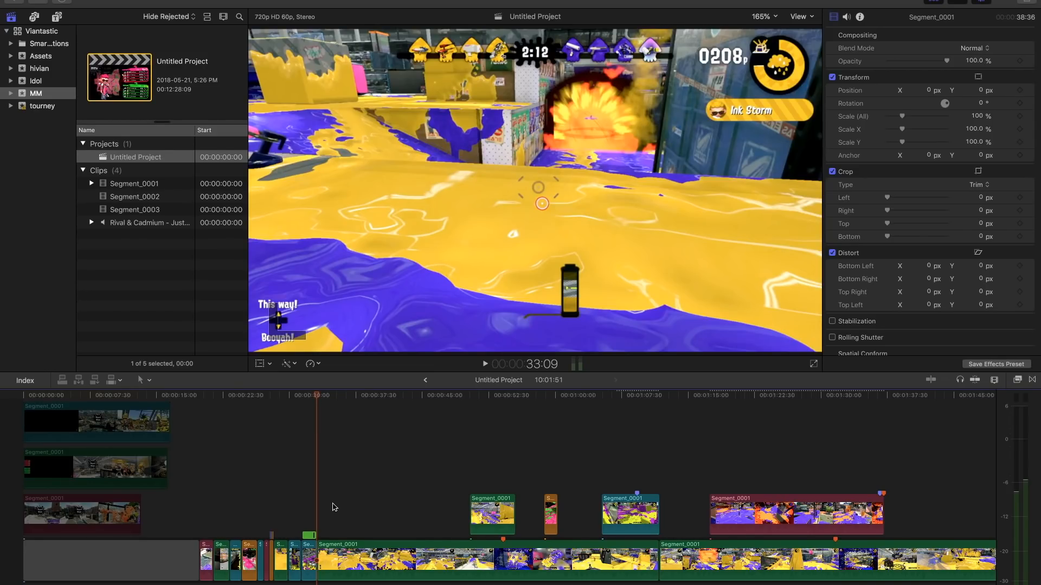
- Insert a gap before the first long green clip at 33:09 and play the clip's footage around 45:48
key("alt+w")
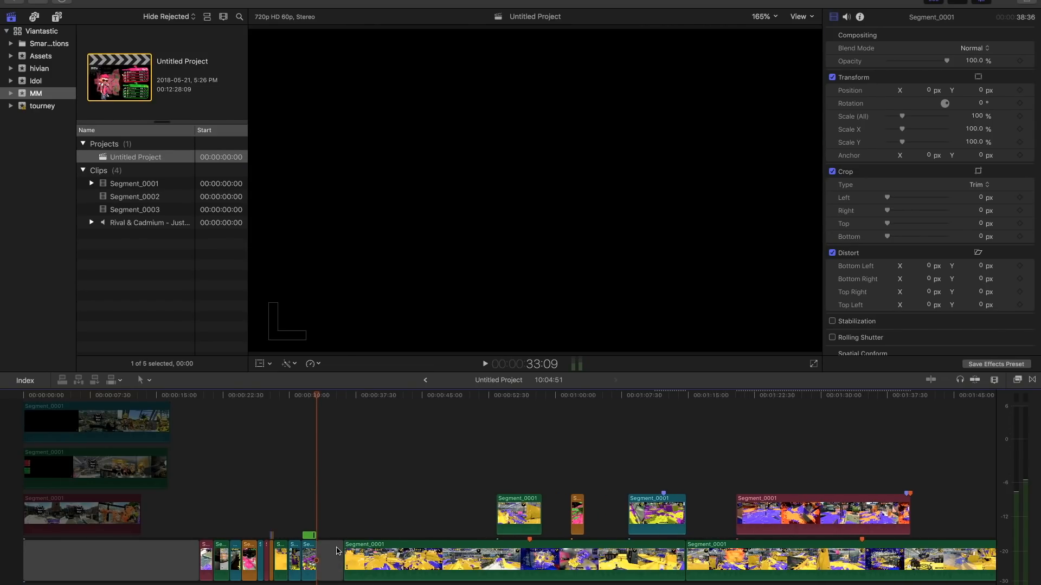
left_click(415, 514)
key("space")
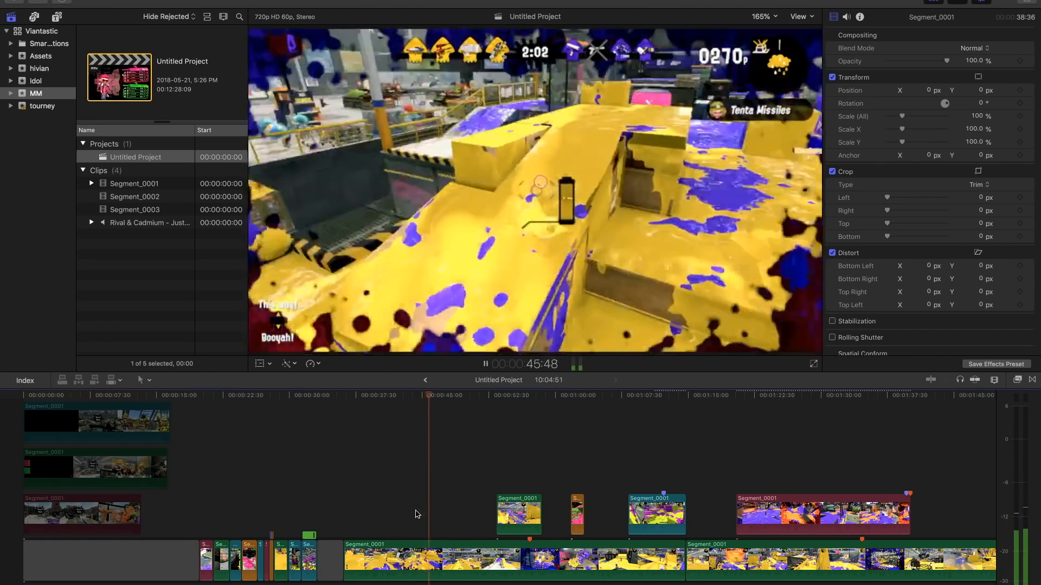
key("space")
- Lengthen the gap to 13:19 so that the first long green clip starts at 46:28
left_click_drag(345, 551, 434, 551)
left_click(416, 561)
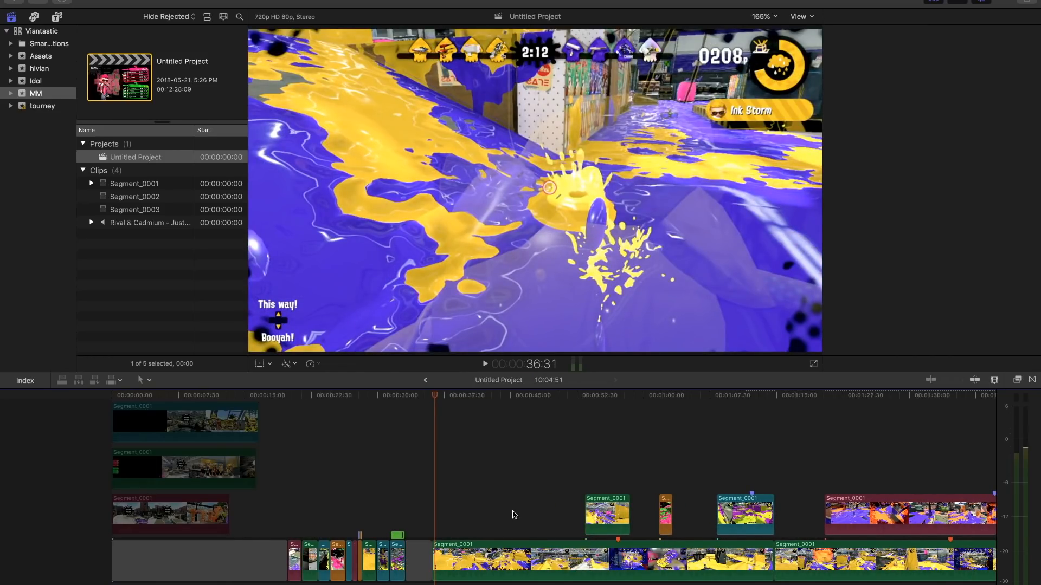
left_click(514, 513)
key("space")
key("space")
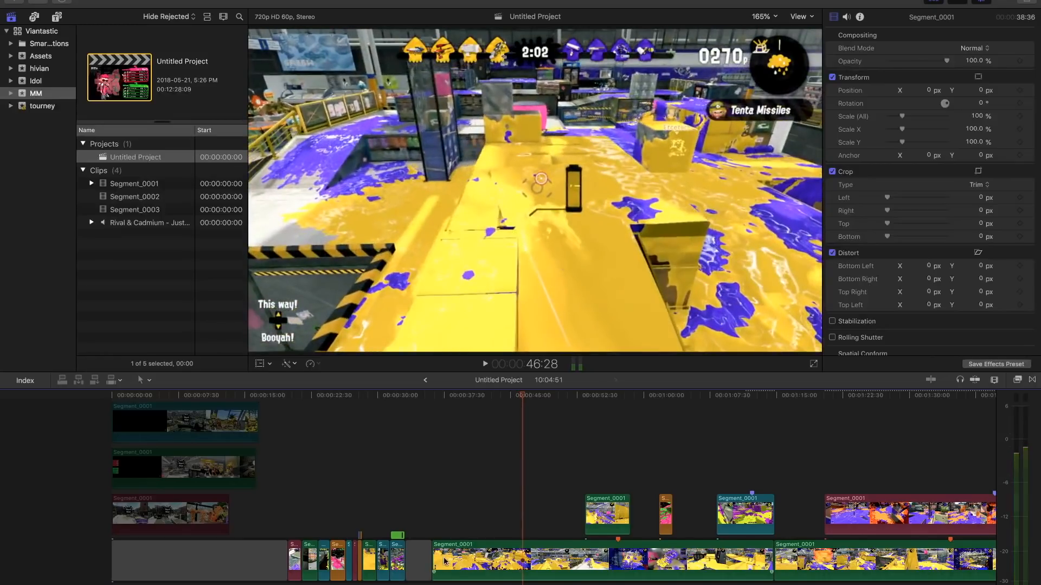
left_click_drag(429, 557, 516, 556)
scroll(492, 506, "right", 5)
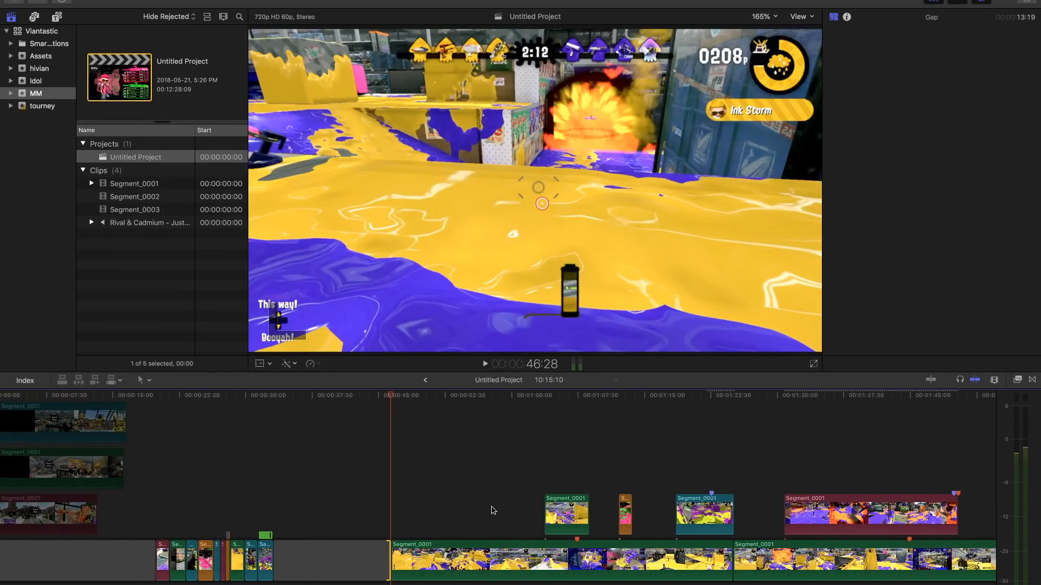
- Review the gap, lifted clips and music track, and place the playhead at the green lifted clip's start, 1:03:45
left_click(624, 515)
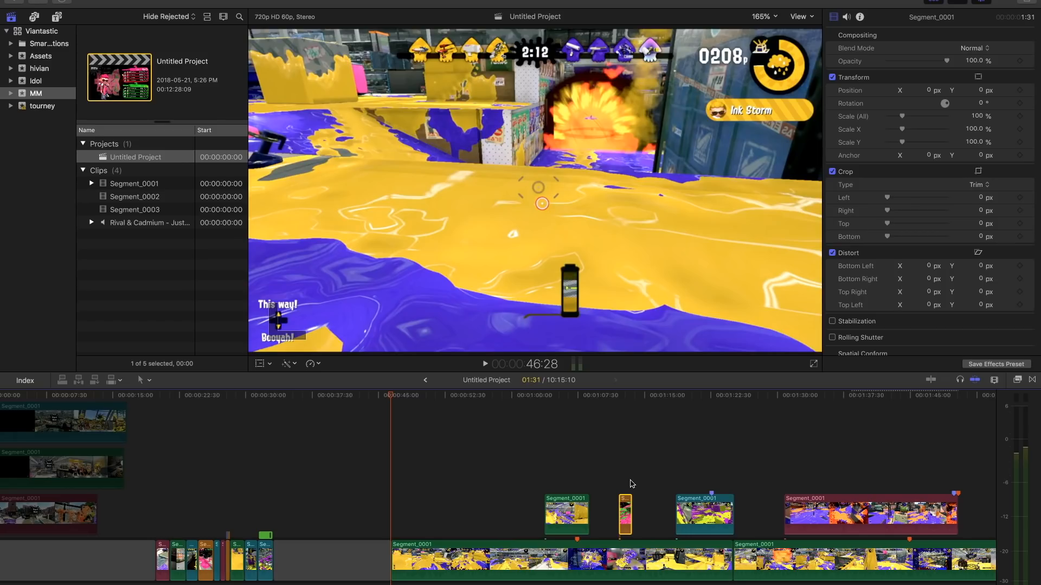
left_click(332, 499)
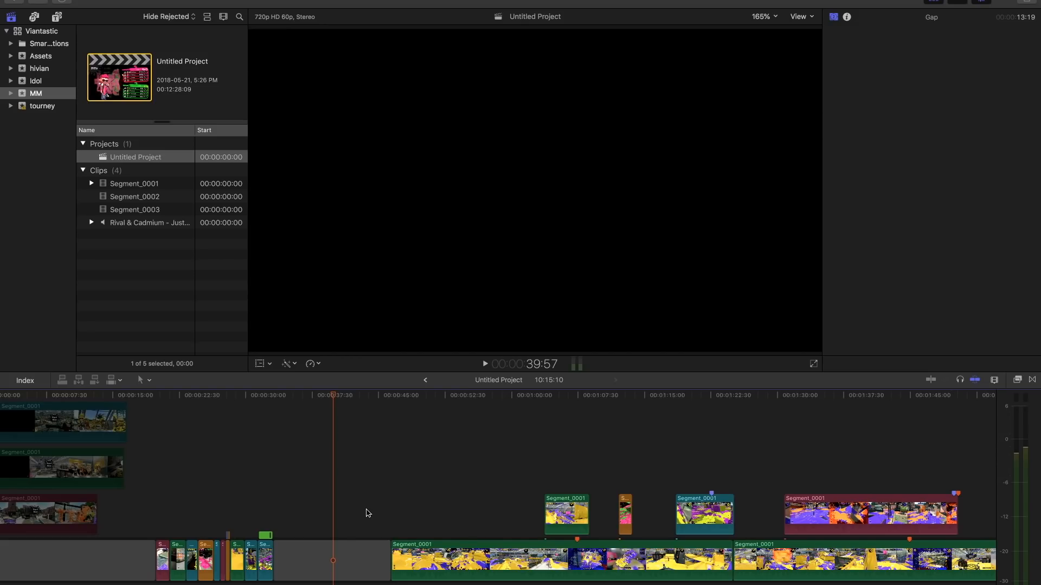
scroll(367, 514, "up", 2)
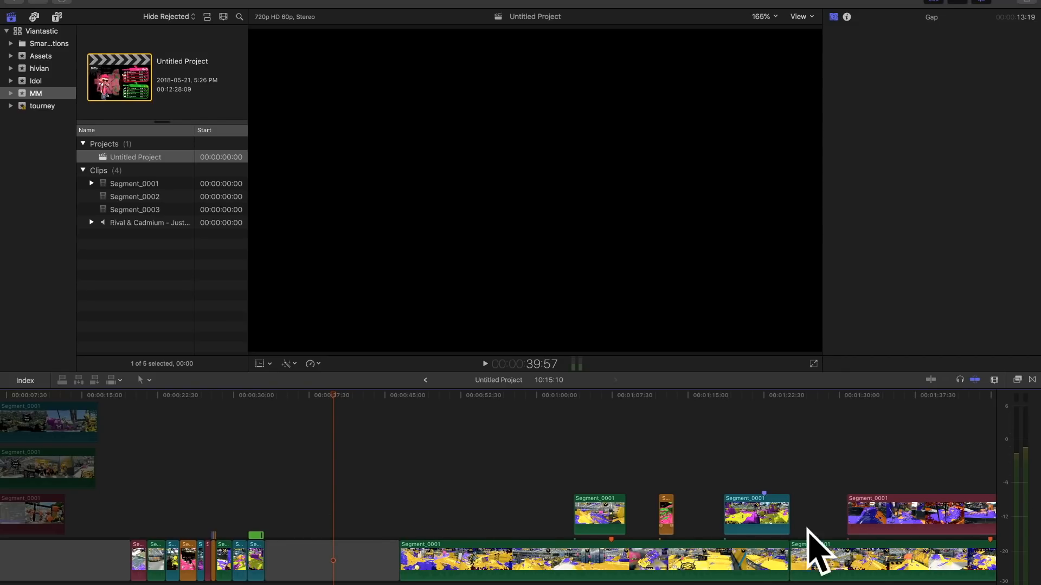
scroll(595, 524, "right", 5)
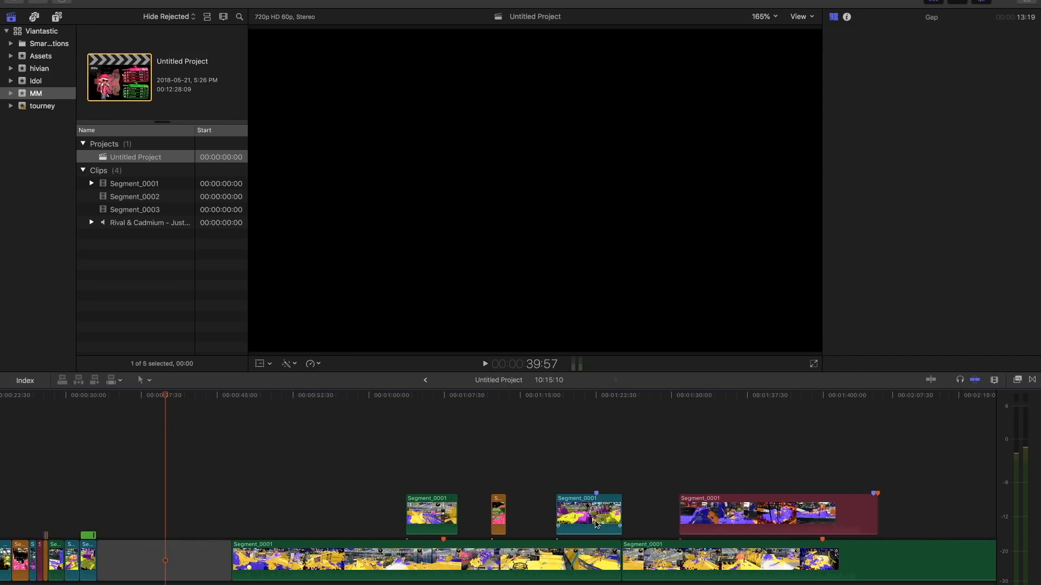
left_click(417, 584)
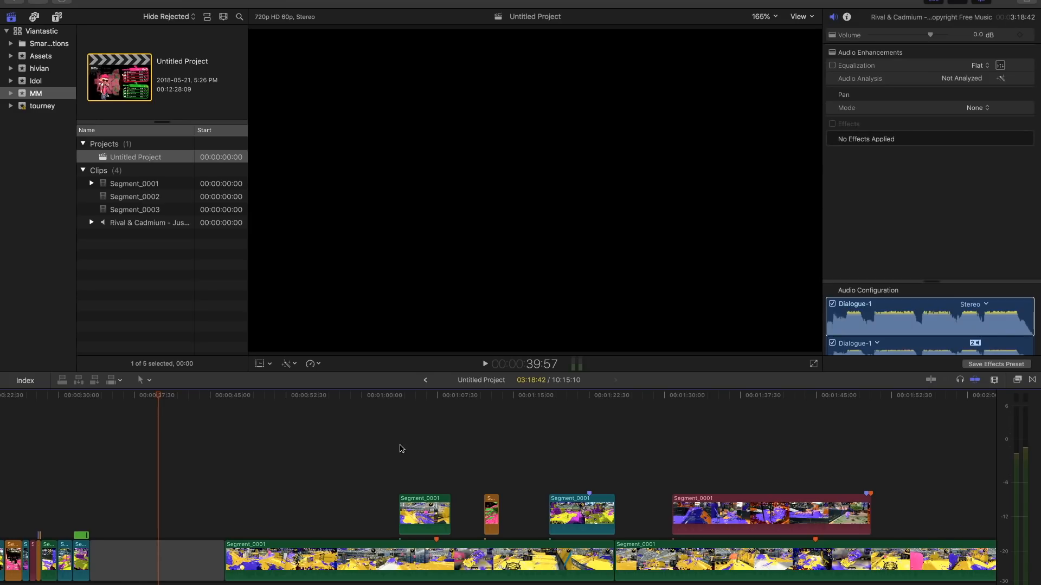
left_click(400, 396)
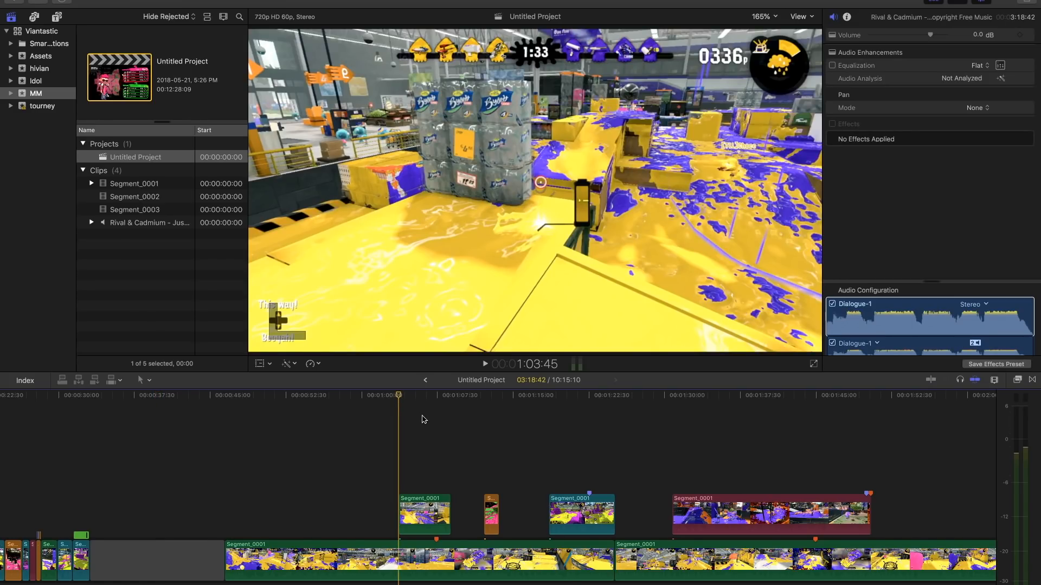
- Move the green lifted clip back over the gap so it starts at 34:56, and place the playhead there
left_click_drag(416, 518, 126, 516)
left_click(109, 478)
scroll(146, 467, "left", 3)
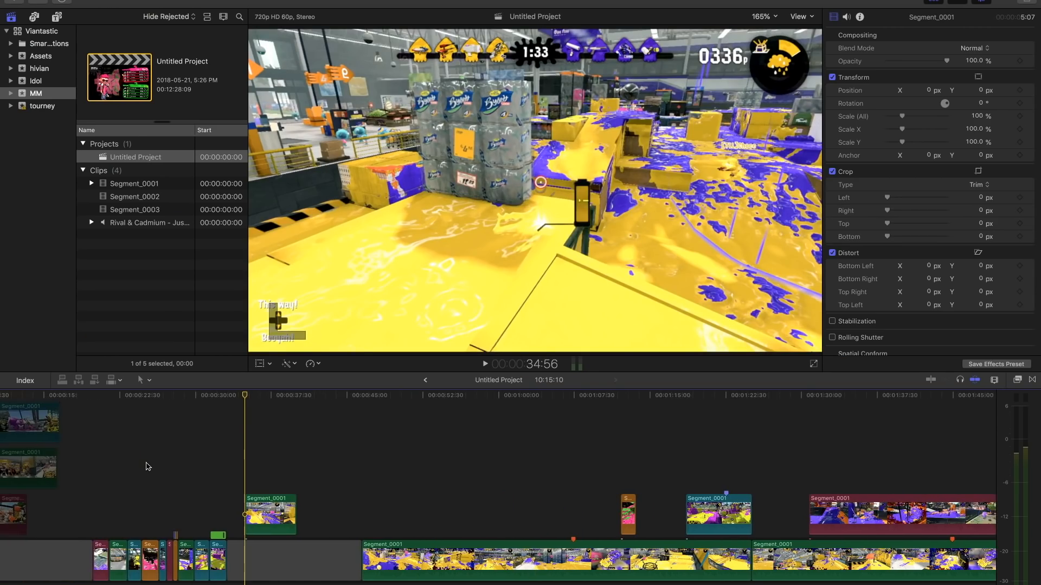
- Play the green lifted clip over the gap repeatedly through to its end at 40:03, checking the splat moments
key("space")
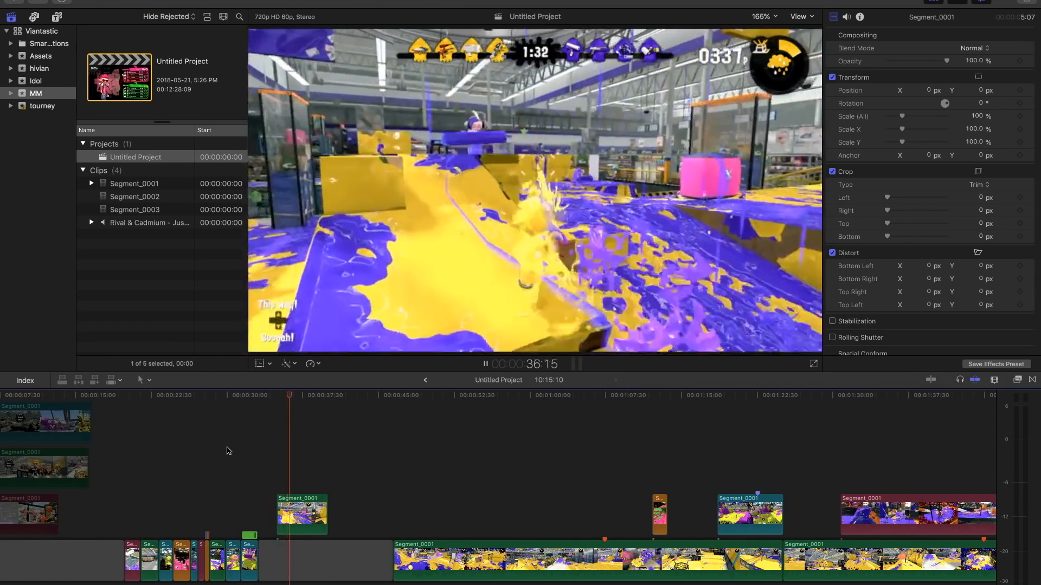
key("space")
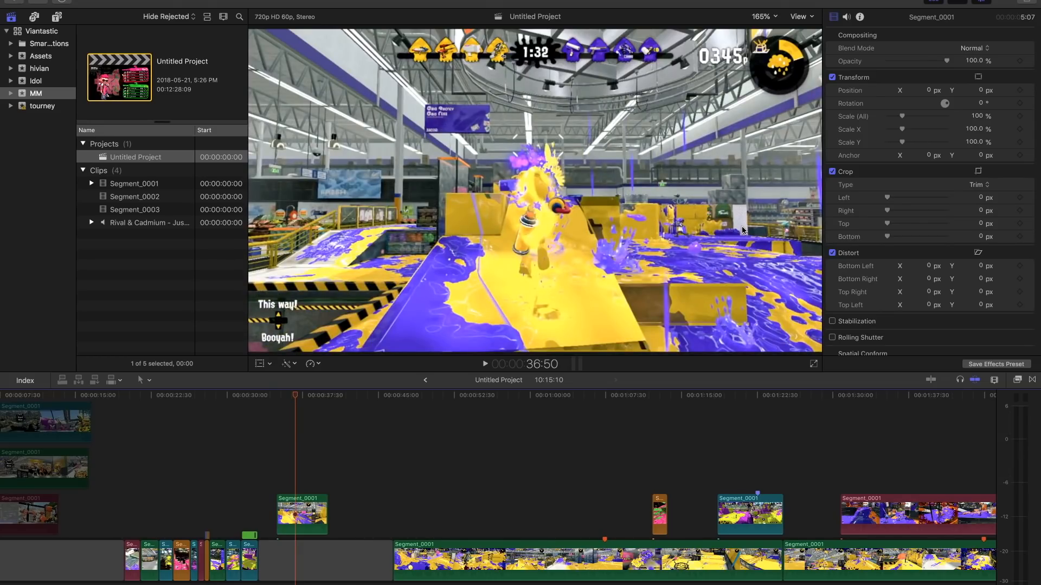
key("space")
key("space")
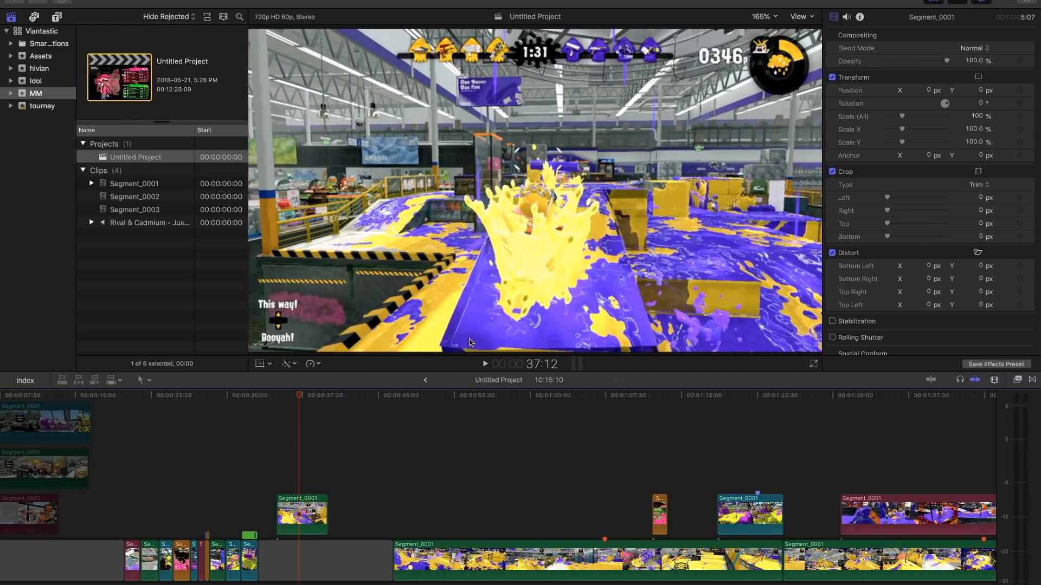
key("space")
key("space")
left_click(281, 490)
key("space")
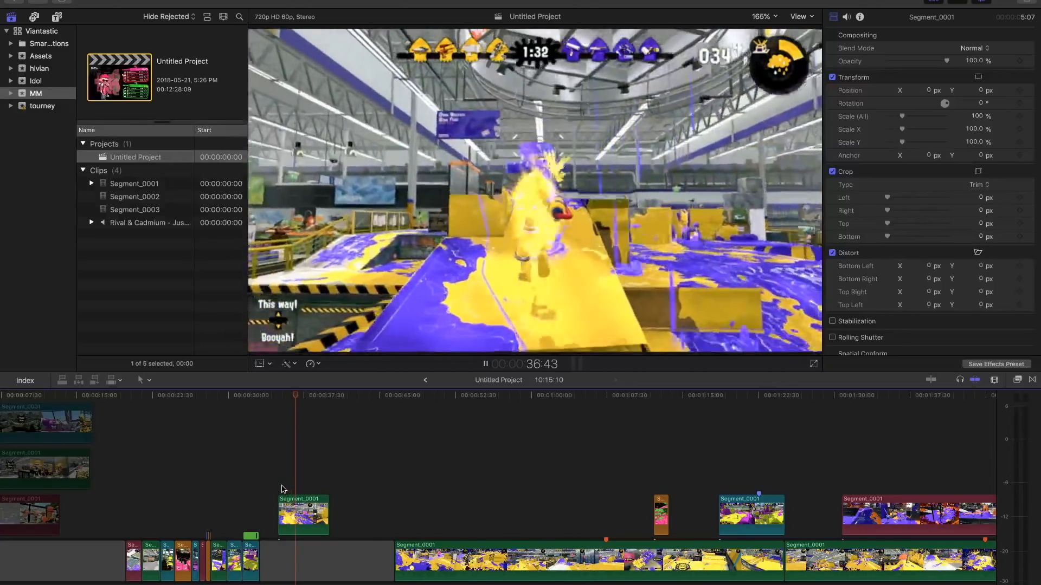
key("space")
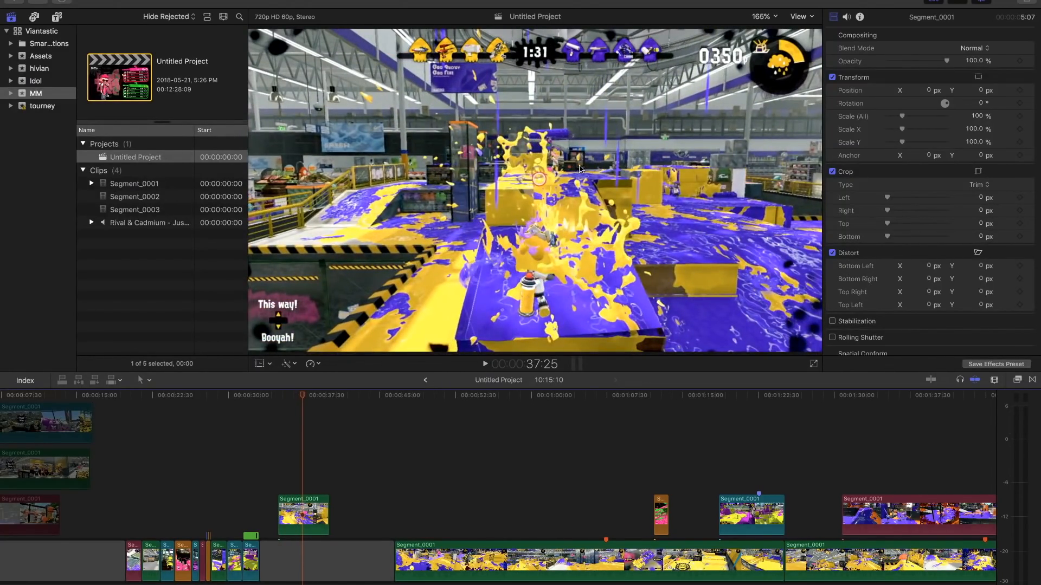
key("space")
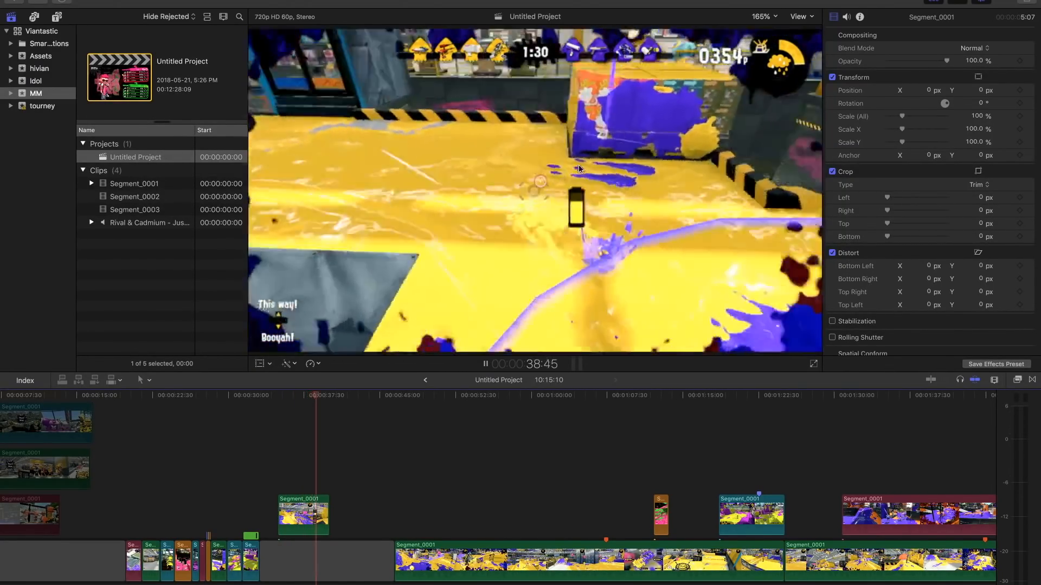
key("space")
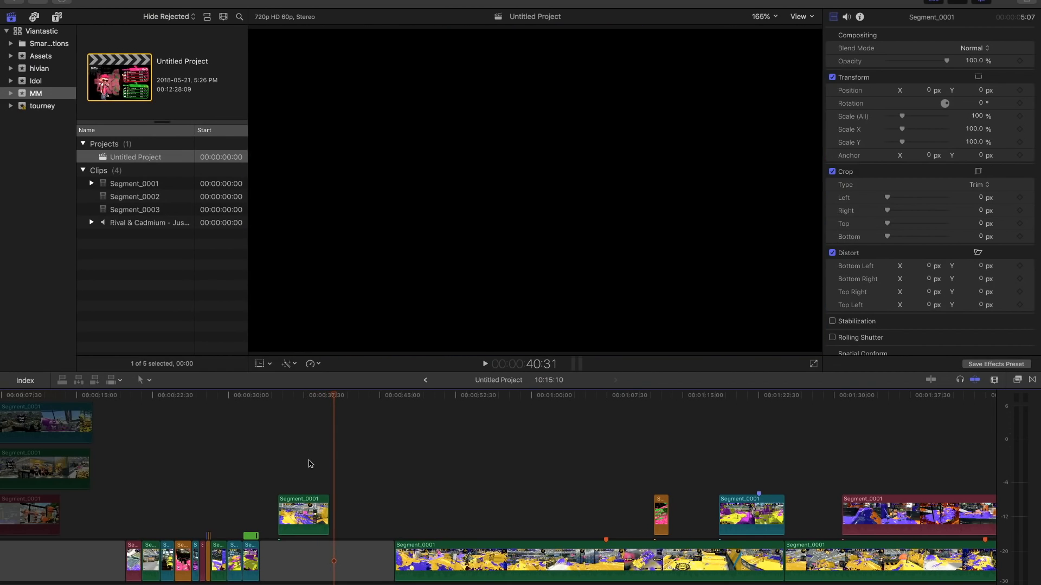
mouse_move(315, 396)
left_mouse_down()
mouse_move(329, 396)
mouse_move(301, 396)
mouse_move(346, 400)
mouse_move(292, 405)
mouse_move(327, 412)
left_mouse_up()
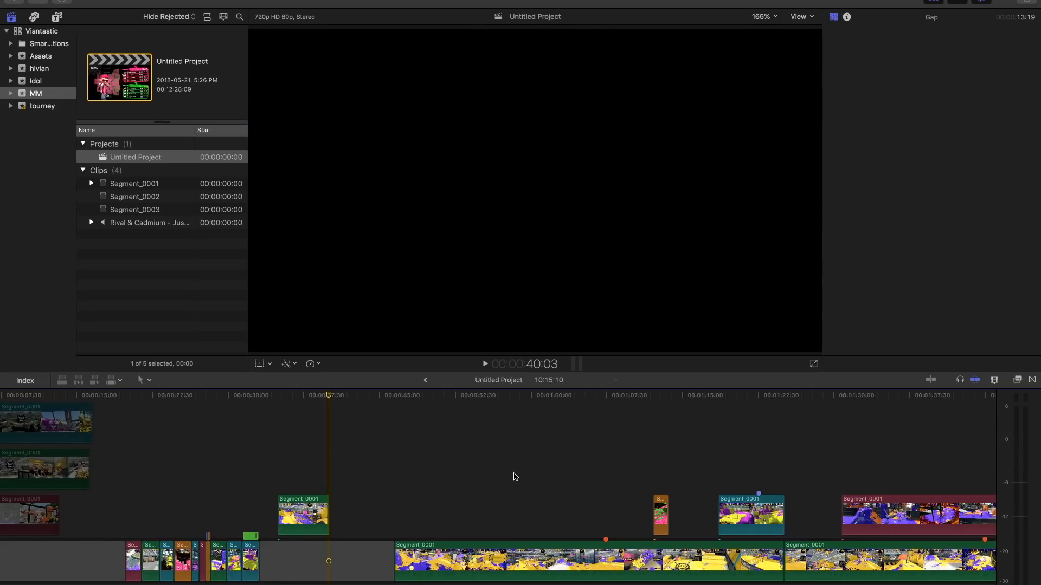
- Move the orange lifted clip over the gap, shortly after the green lifted clip, starting at 41:23
scroll(509, 482, "right", 5)
left_click_drag(456, 517, 140, 516)
left_click(139, 483)
- Play the orange lifted clip several times from 41:23 to judge its highlight
key("space")
key("space")
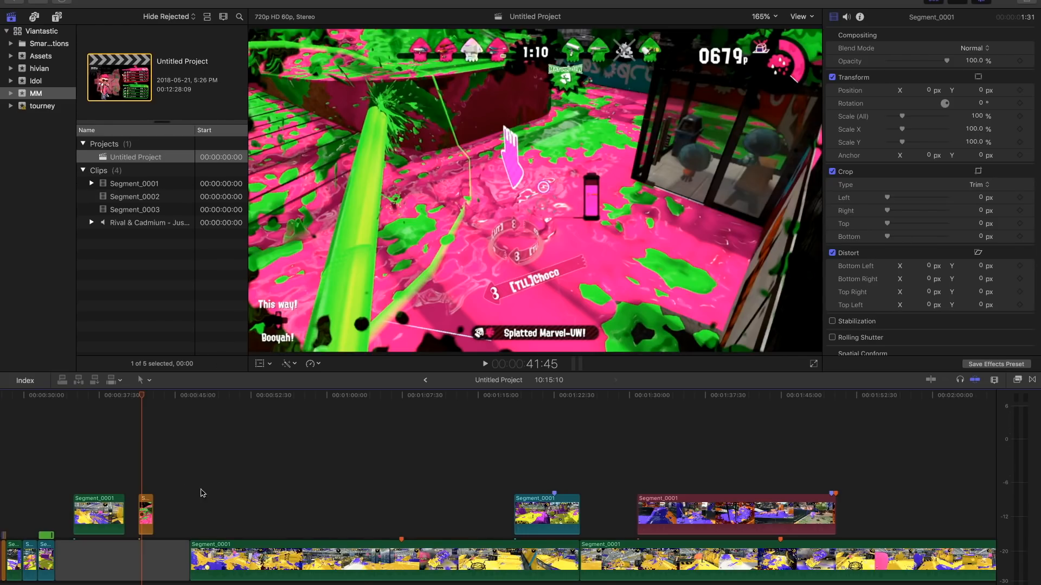
left_click(139, 490)
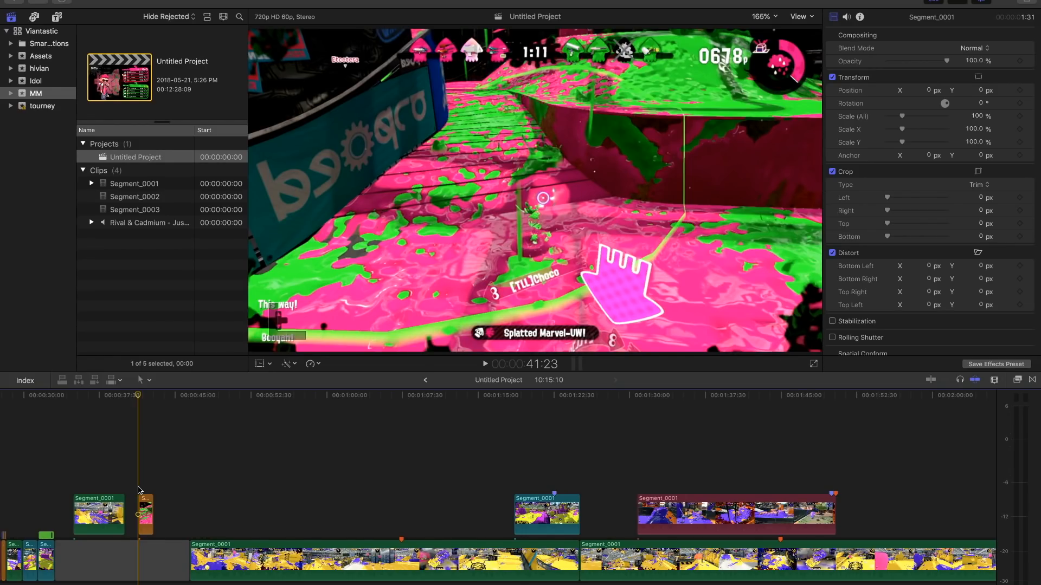
key("space")
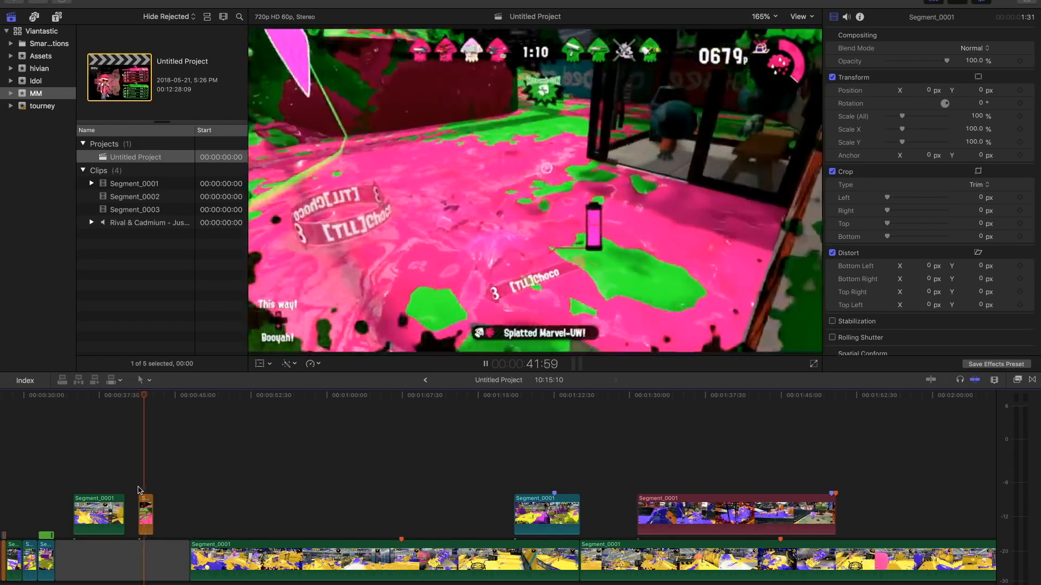
key("space")
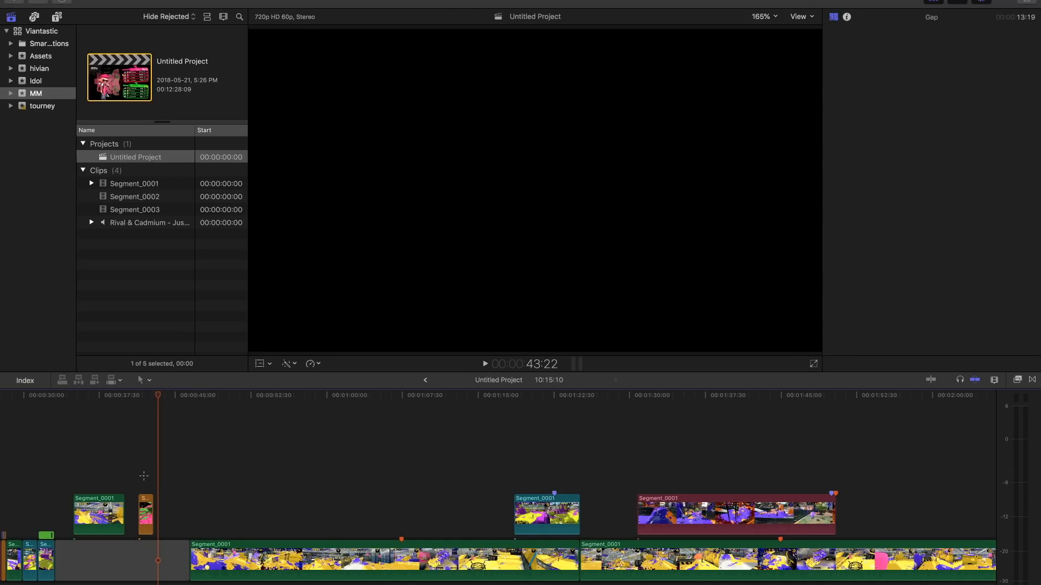
left_click(144, 475)
key("space")
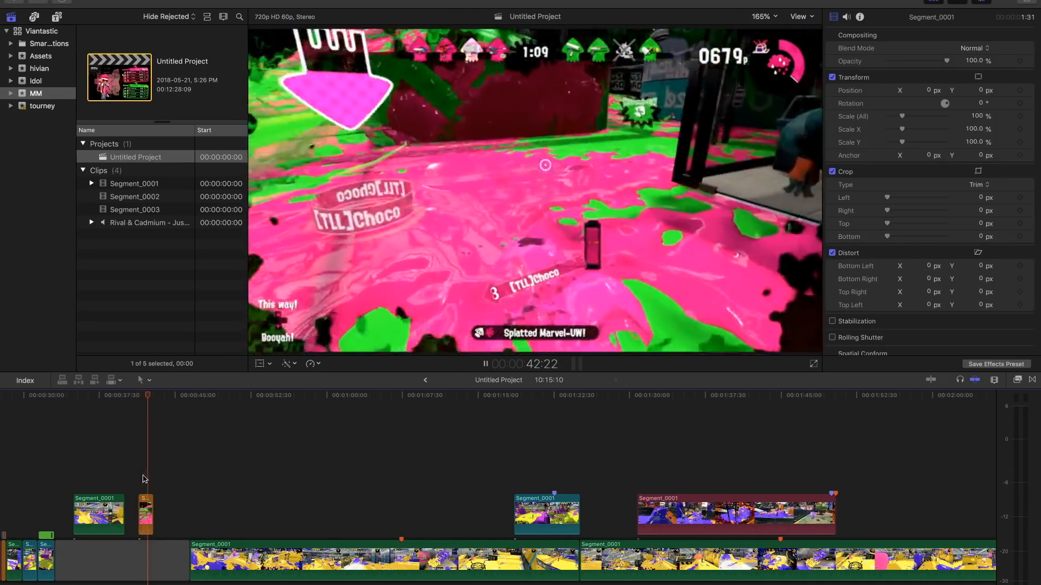
key("space")
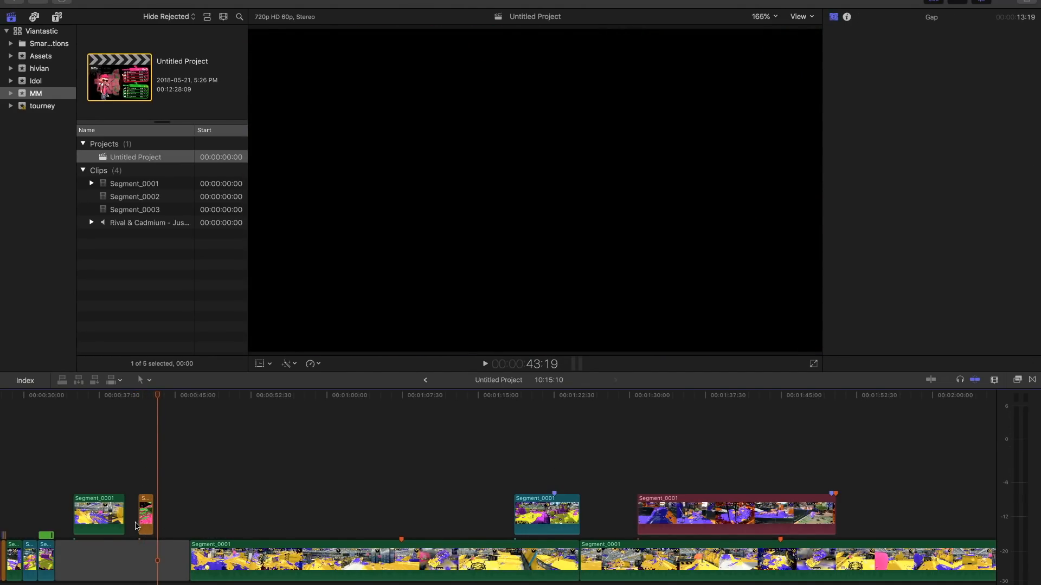
- Move the green lifted clip to the start of the gap and stack the orange clip above it, aligned at its start
left_click_drag(142, 518, 85, 471)
left_click_drag(91, 512, 74, 519)
left_click_drag(81, 473, 63, 475)
- Place the blue lifted clip directly after the green lifted clip at 38:16 and play its opening
left_click_drag(542, 512, 135, 512)
left_click(113, 481)
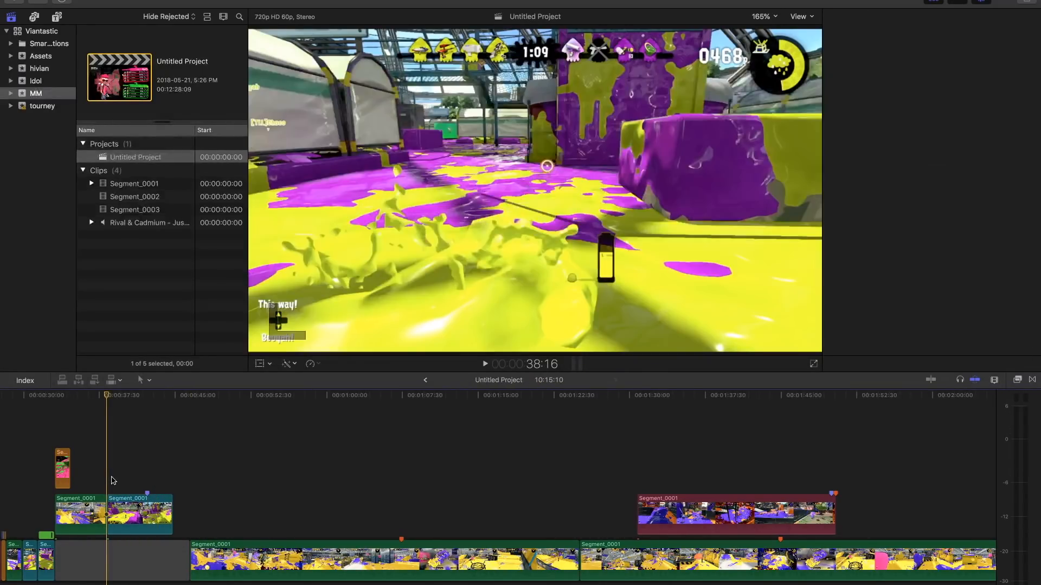
key("space")
key("space")
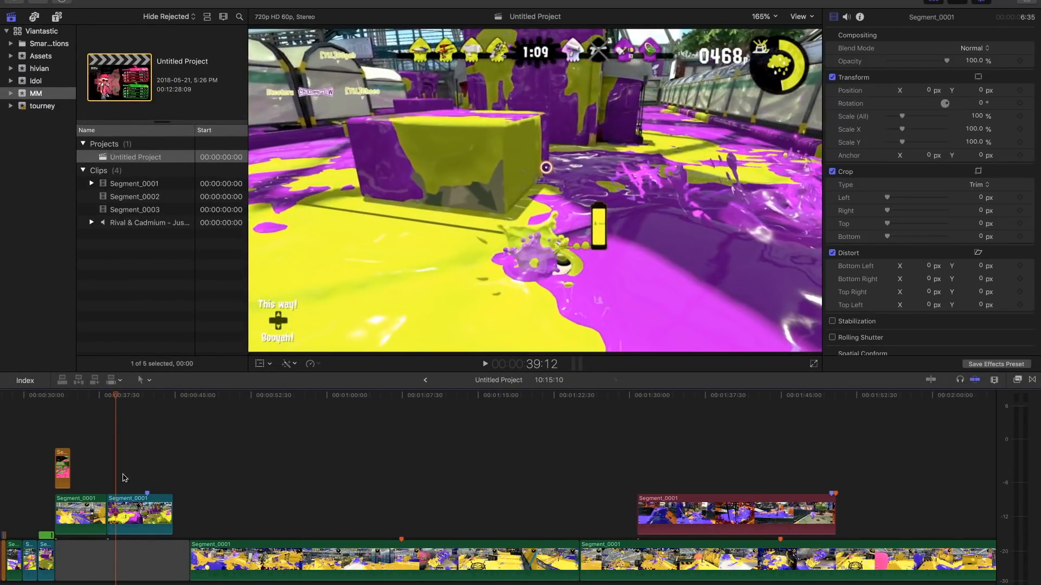
- Replay the blue lifted clip from its start at 38:16 through the splat at 41:57 and recheck its opening section
left_click(106, 483)
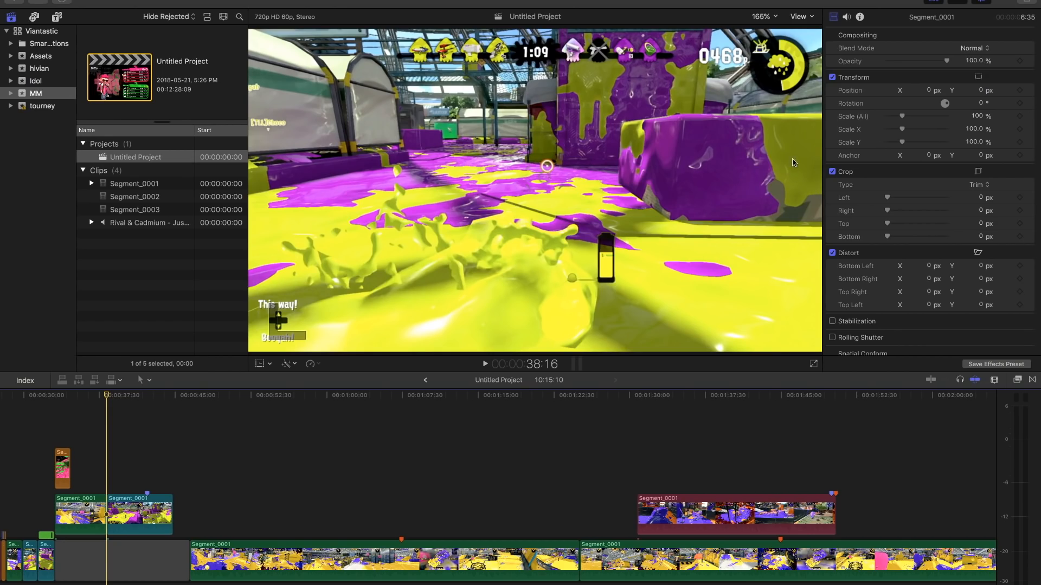
key("space")
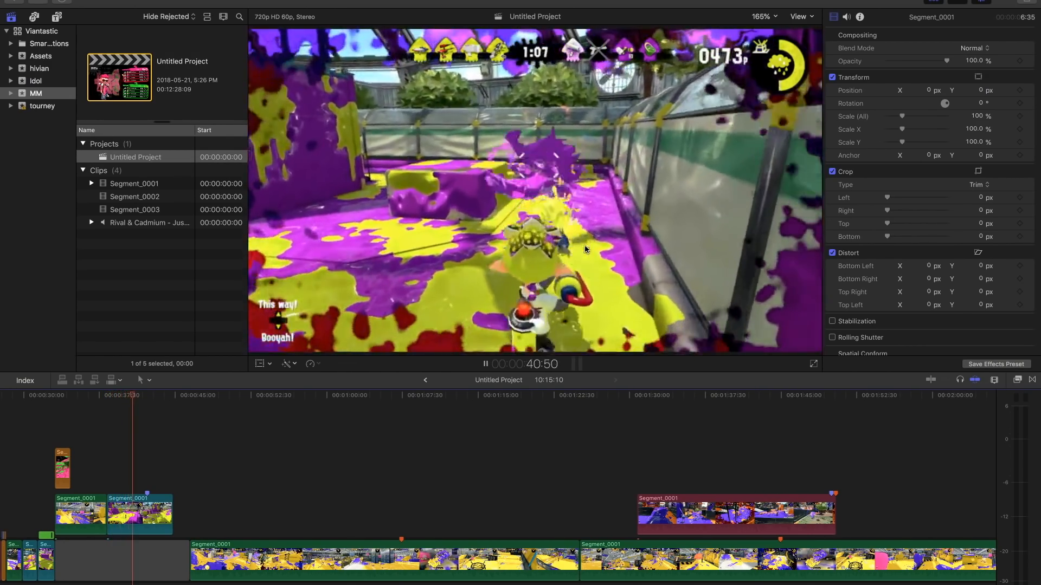
key("space")
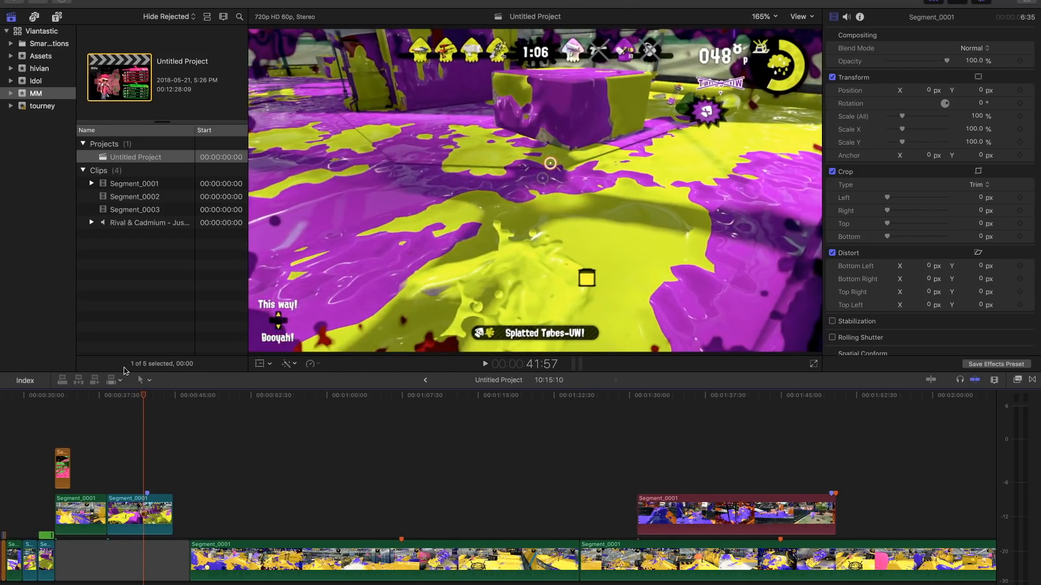
left_click(118, 397)
key("space")
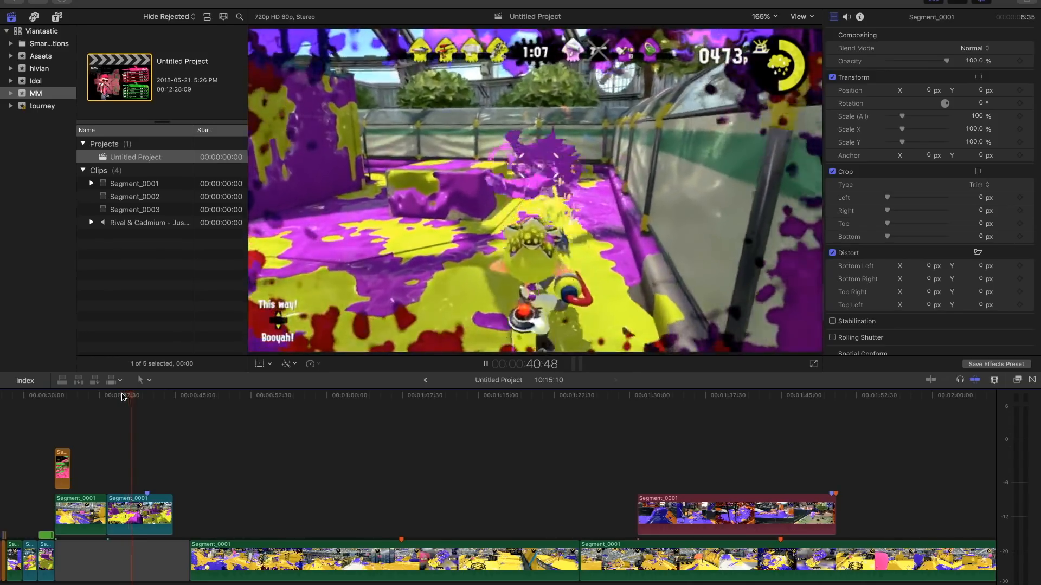
key("space")
left_click(118, 396)
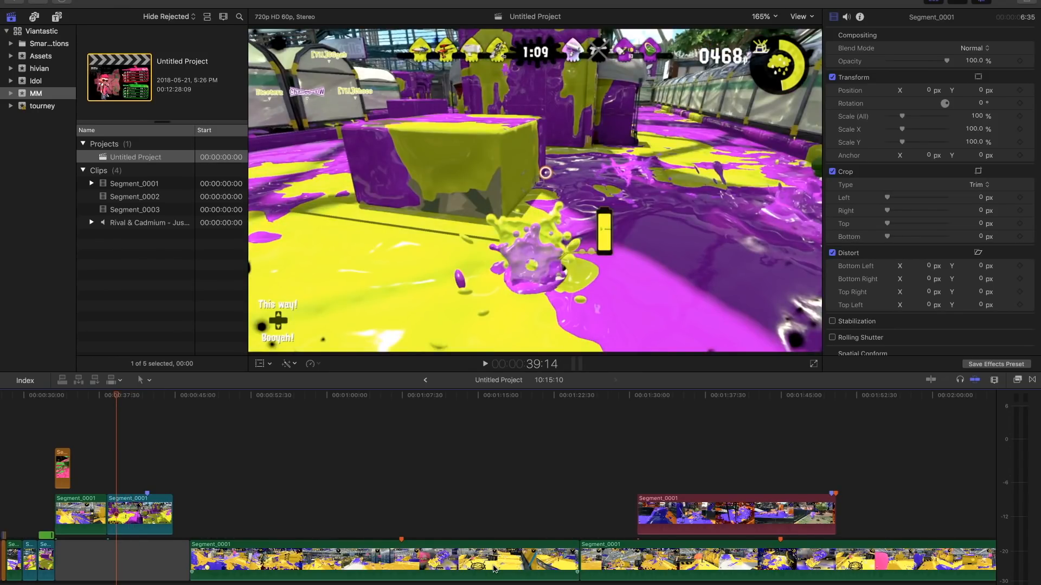
- Move the blue lifted clip out over the first long green clip and place the red 19:40 clip directly after the green lifted clip
left_click_drag(653, 516, 132, 477)
left_click_drag(124, 519, 372, 520)
left_click(175, 513)
left_click_drag(174, 515, 165, 515)
- Play the red 19:40 clip from its start at 38:16 and skim through its later footage
left_click(112, 472)
left_click(110, 477)
key("space")
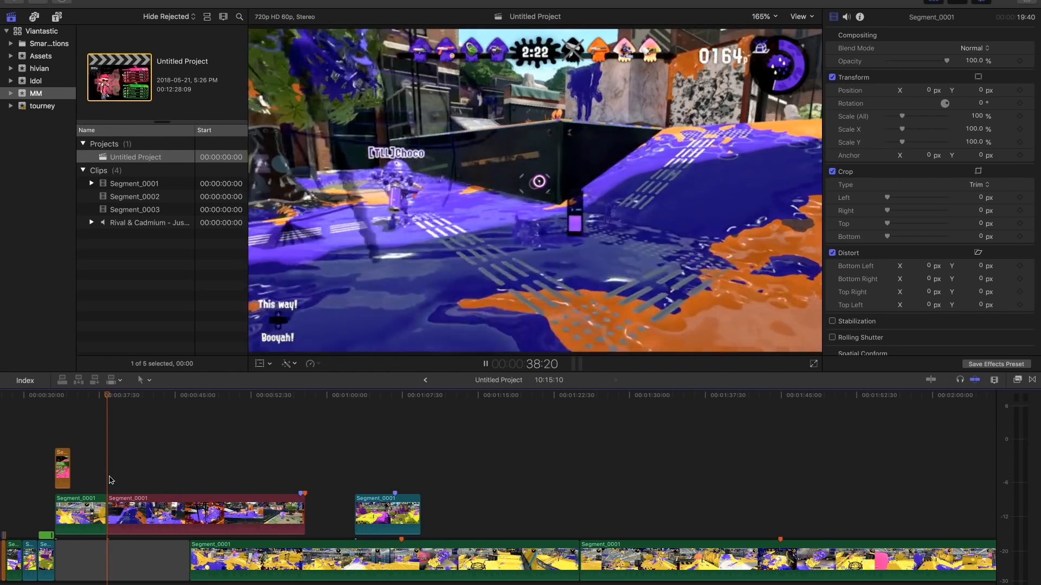
left_click_drag(141, 399, 226, 402)
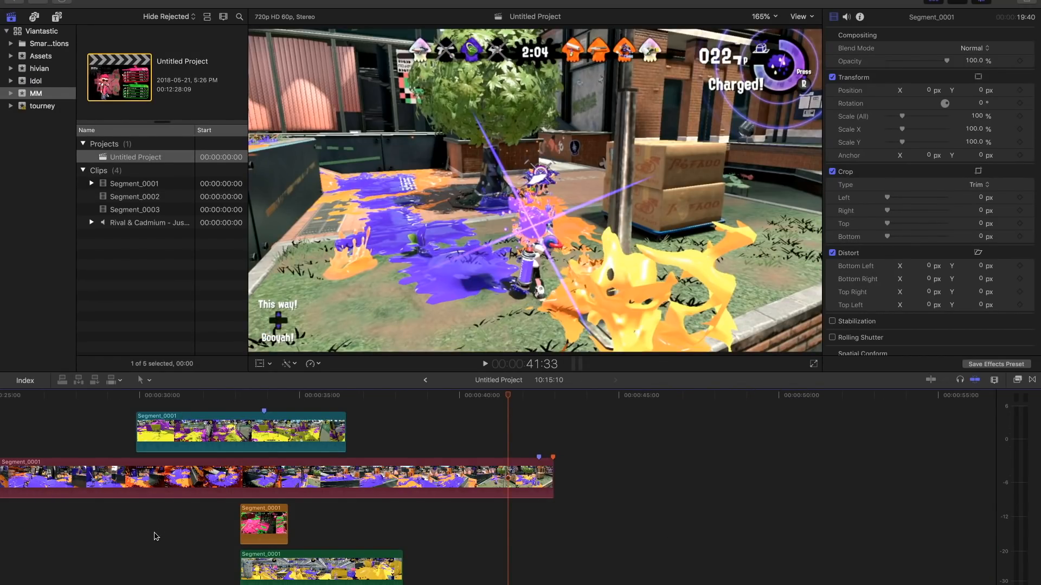
- Move the red 19:40 clip and the blue lifted clip later in the timeline, clear of the gap's opening
left_click(242, 395)
left_click_drag(242, 396, 250, 397)
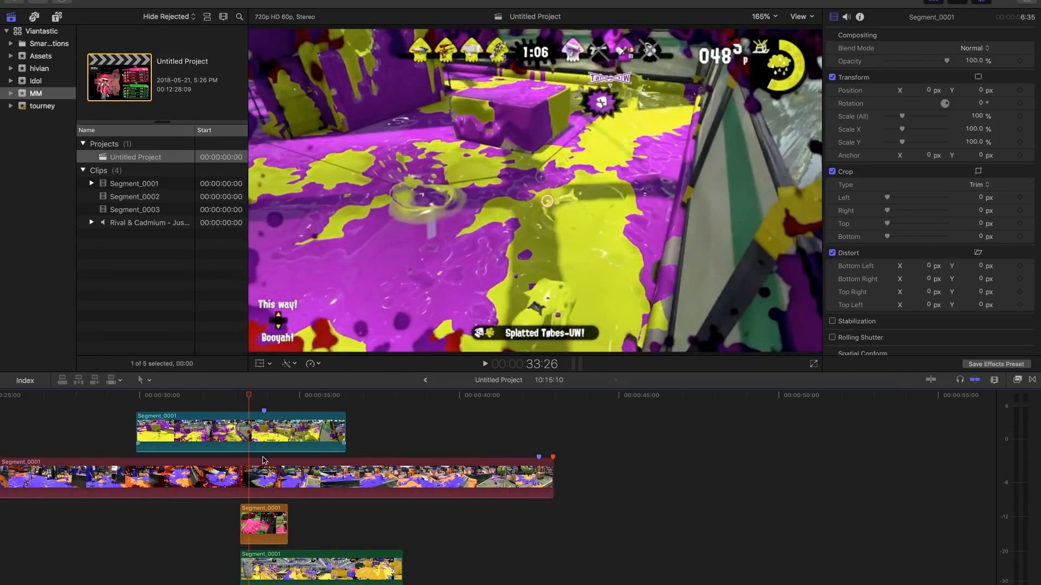
scroll(252, 461, "down", 5)
left_click(256, 565)
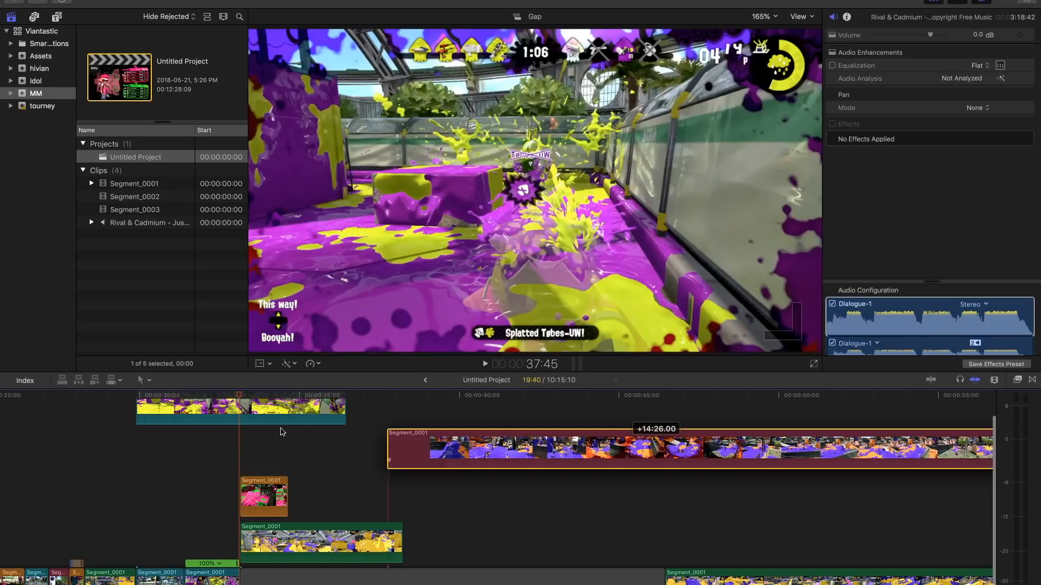
left_click_drag(244, 445, 458, 450)
key("Left")
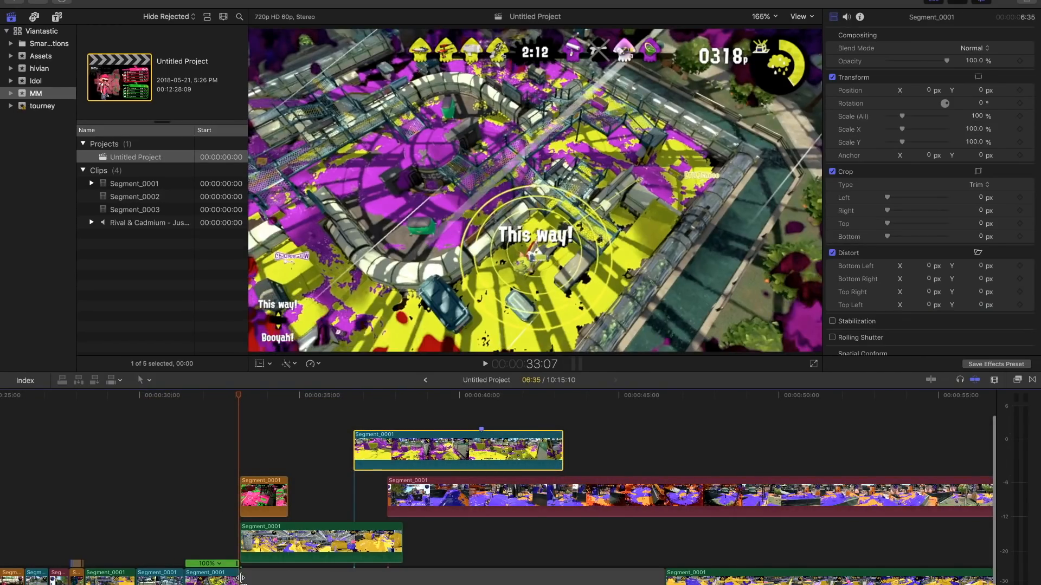
- Play and step back and forth through the cut into the orange lifted clip at 33:09, then replay it from 32:46
left_click(230, 541)
key("space")
key("space")
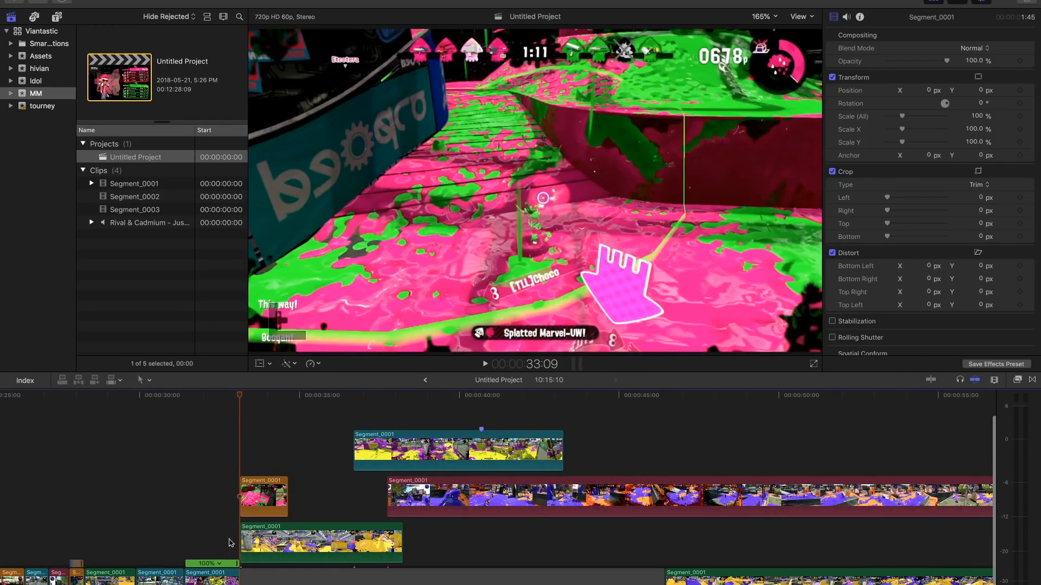
key("Right")
key("Right")
key("Left")
key("Left")
key("Left")
key("Left")
key("Left")
key("Left")
key("Left")
key("Left")
key("Left")
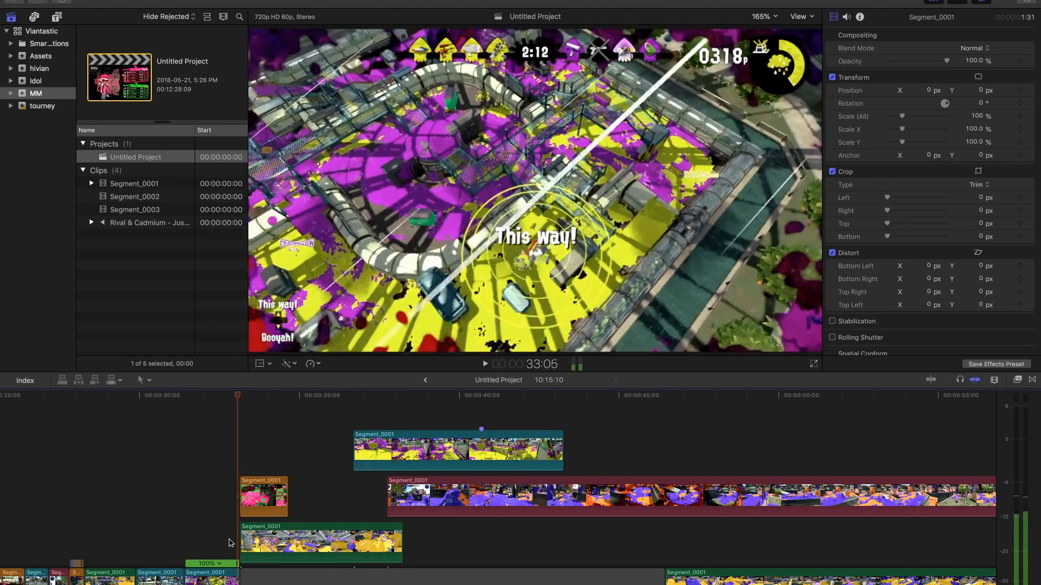
key("Left")
key("Left")
key("Left")
key("Left")
key("Left")
key("Left")
key("Left")
key("Left")
key("Left")
key("Left")
key("Left")
key("Left")
key("Left")
key("Left")
key("Left")
key("Left")
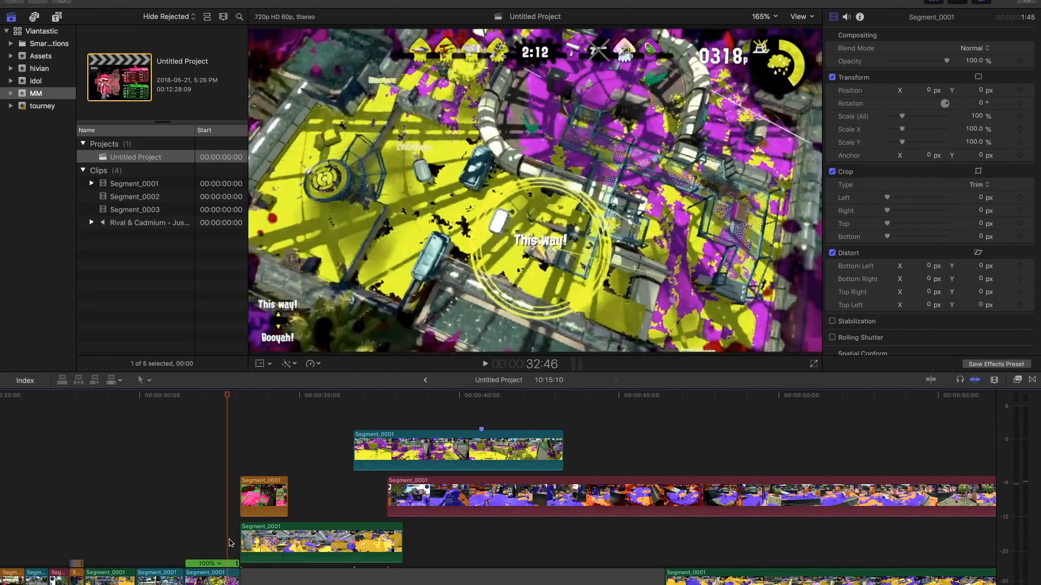
key("space")
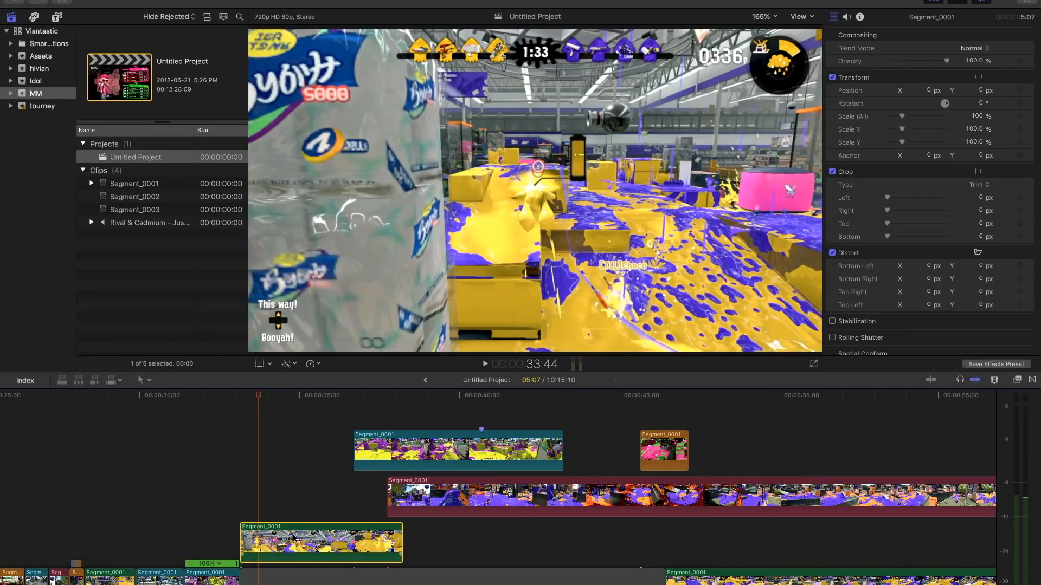
- Play the opening of the green lifted clip over the gap and return the playhead to its start at 33:09
left_click_drag(320, 439, 658, 554)
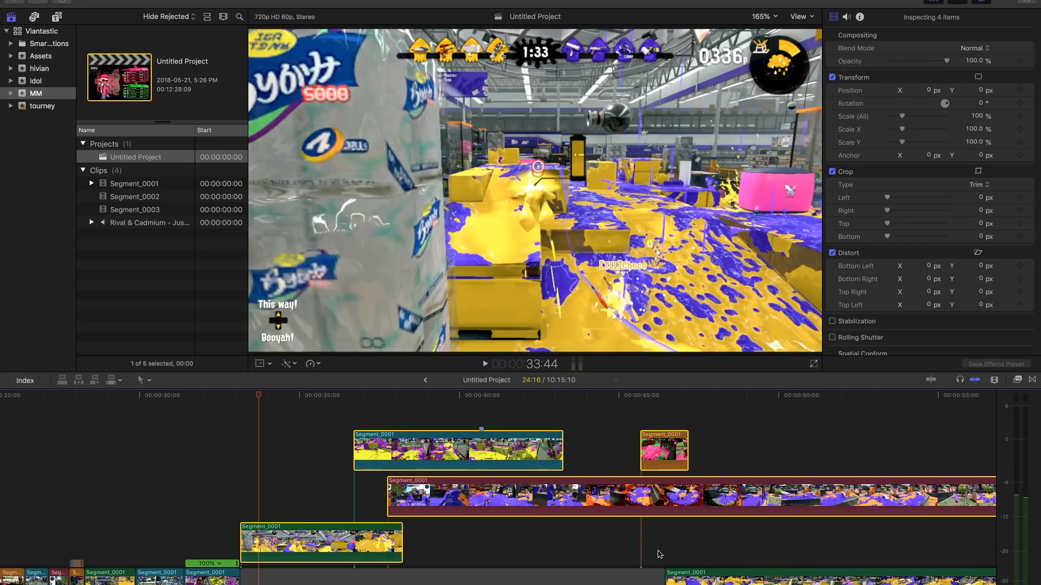
left_click(249, 512)
key("space")
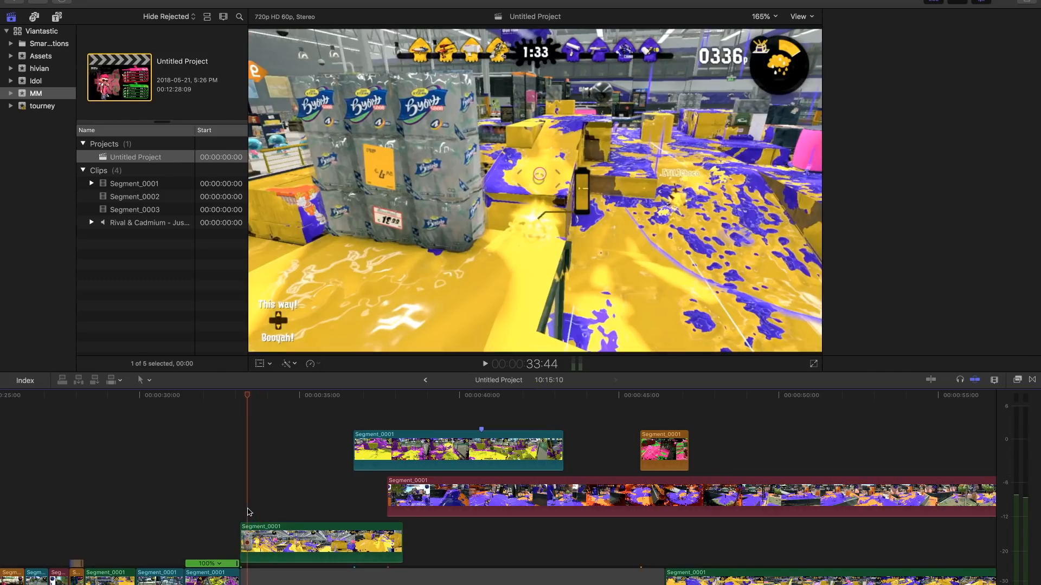
key("space")
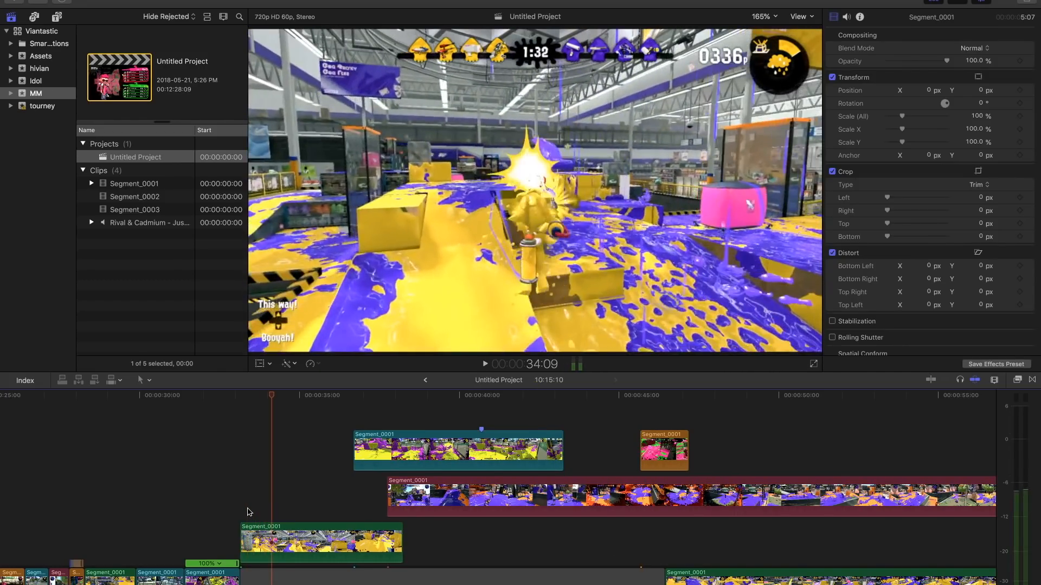
left_click(247, 511)
left_click(240, 513)
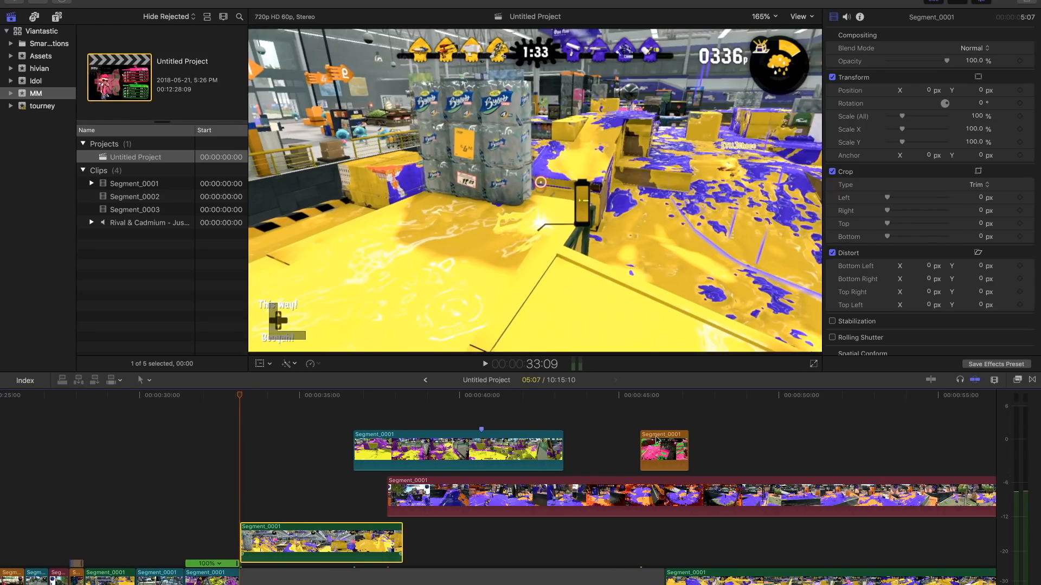
- Try the orange lifted clip at 33:28 over the gap in place of the green clip and play it through
left_click_drag(267, 542, 742, 416)
left_click_drag(651, 503, 251, 507)
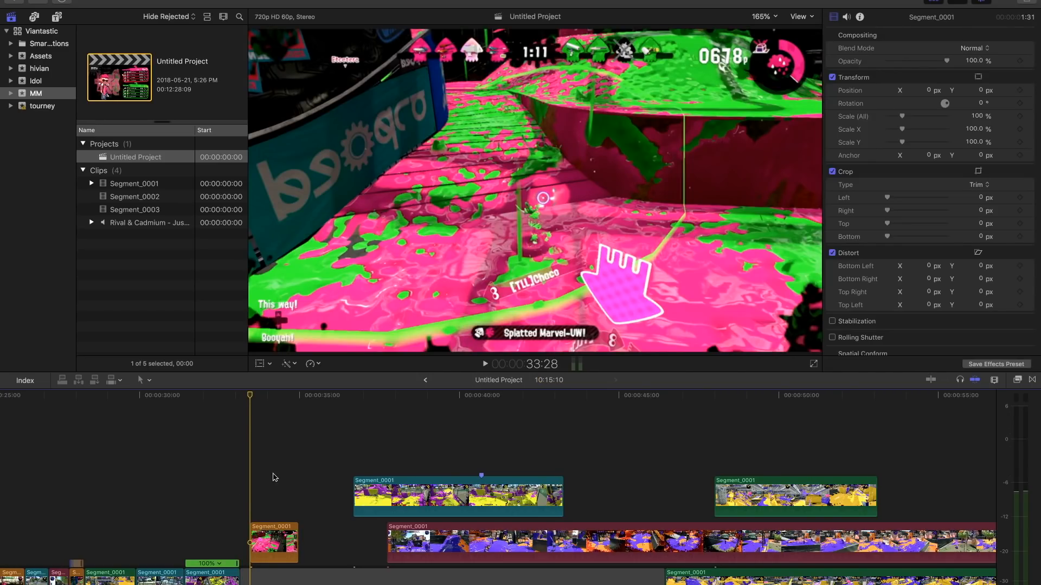
key("space")
key("space")
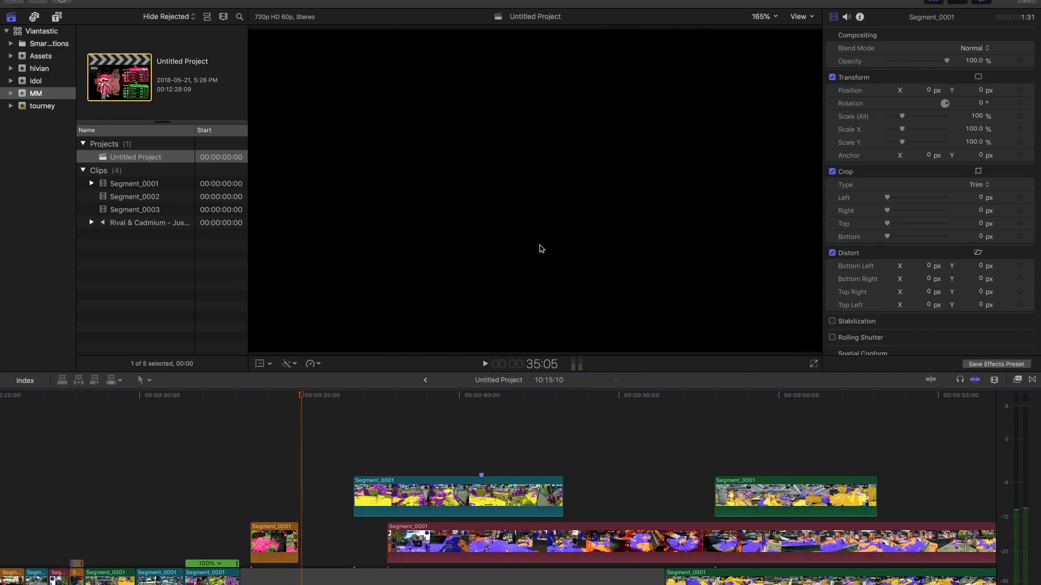
- Move the orange and blue lifted clips out over the later footage and return the green lifted clip to the gap's start at 33:09
left_click_drag(266, 543, 770, 444)
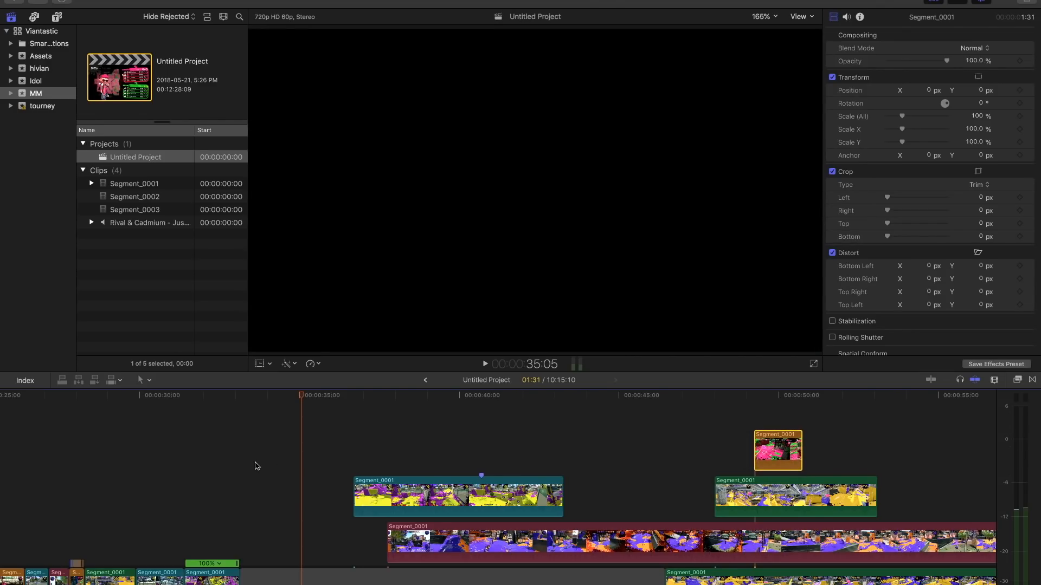
left_click_drag(353, 398, 446, 399)
left_click_drag(394, 508, 722, 416)
left_click_drag(758, 489, 271, 504)
left_click(286, 457)
- Try the red 19:40 clip directly after the green lifted clip and skim through its footage up to 46:28
left_click_drag(404, 534, 521, 534)
left_click_drag(602, 555, 494, 541)
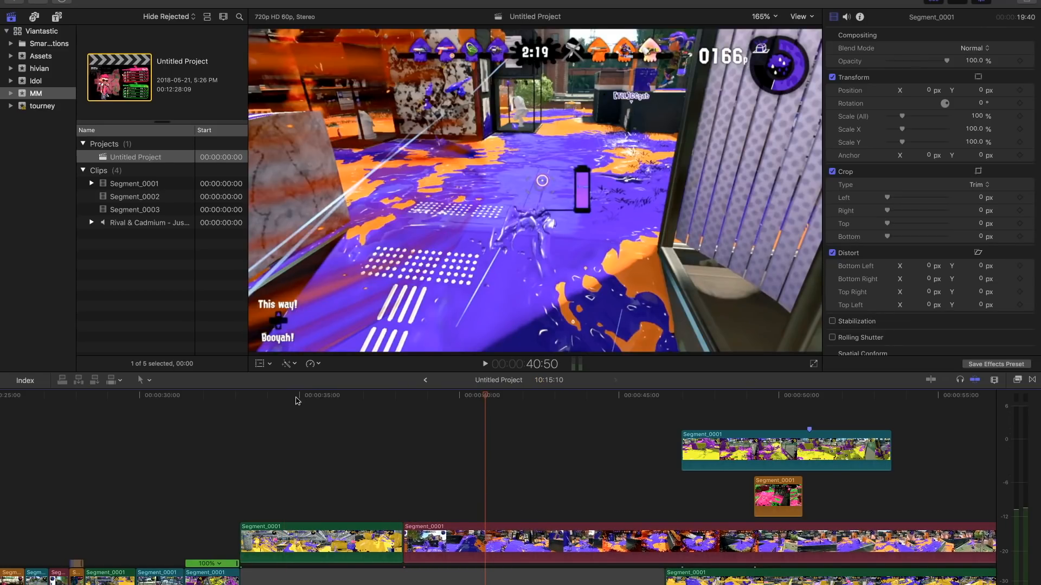
left_click_drag(478, 395, 666, 401)
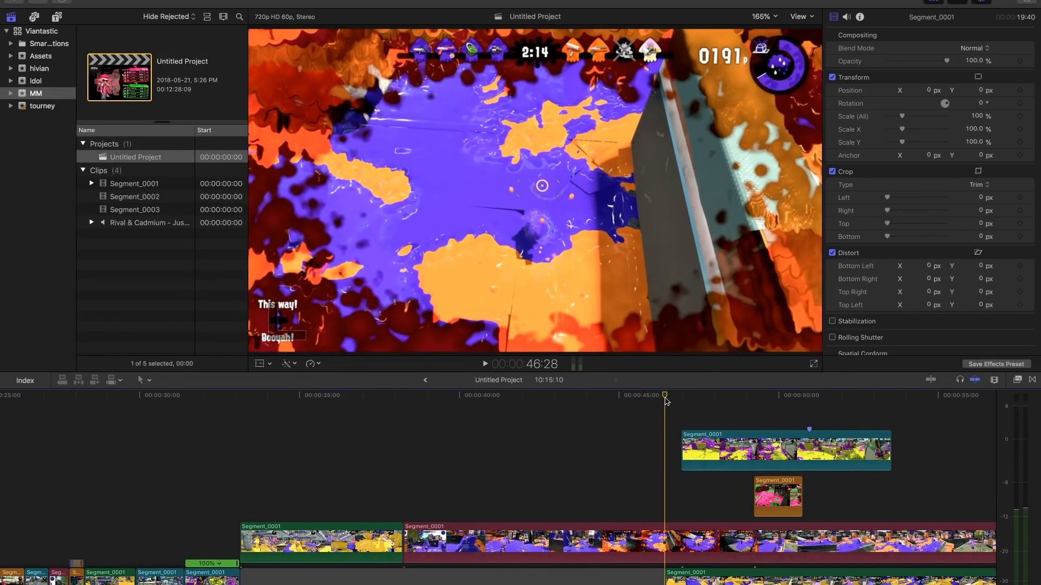
- Shift the orange clip slightly later and pull the red 19:40 clip away from the green one to start at about 44:46
left_click_drag(767, 495, 803, 499)
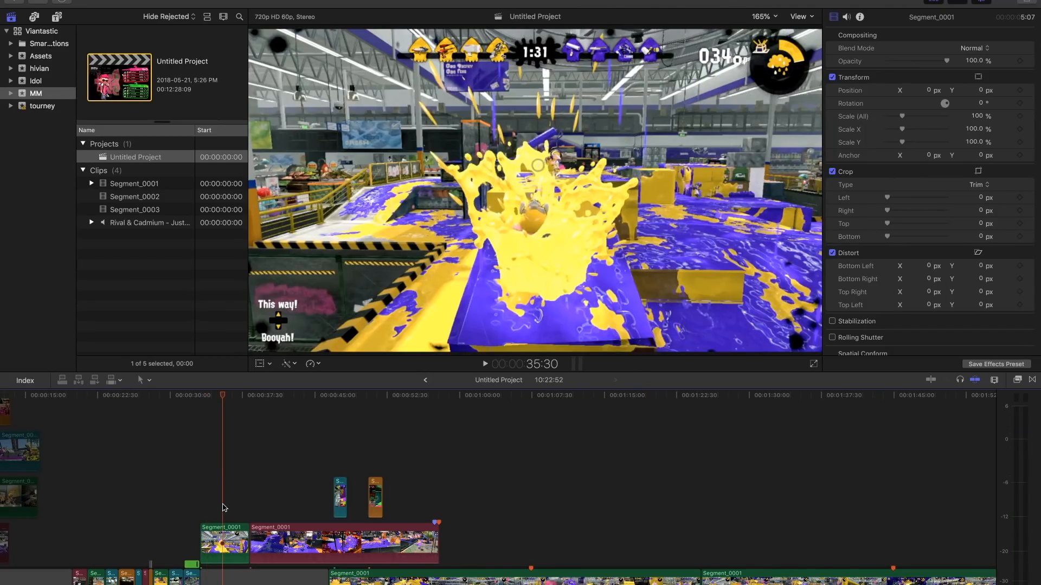
key("super+equal")
key("super+equal")
scroll(225, 508, "left", 4)
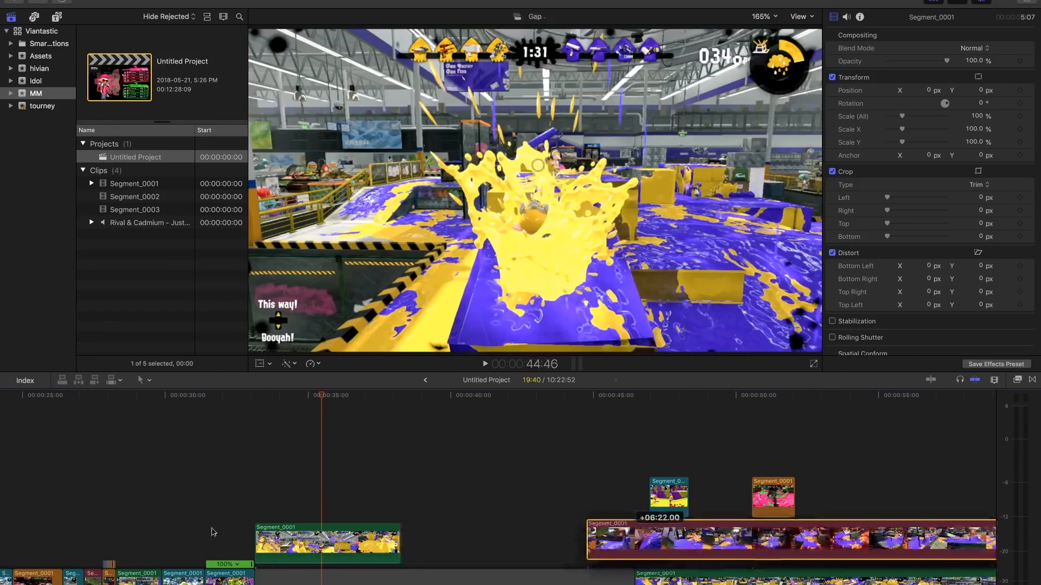
left_click(253, 502)
left_click(286, 531)
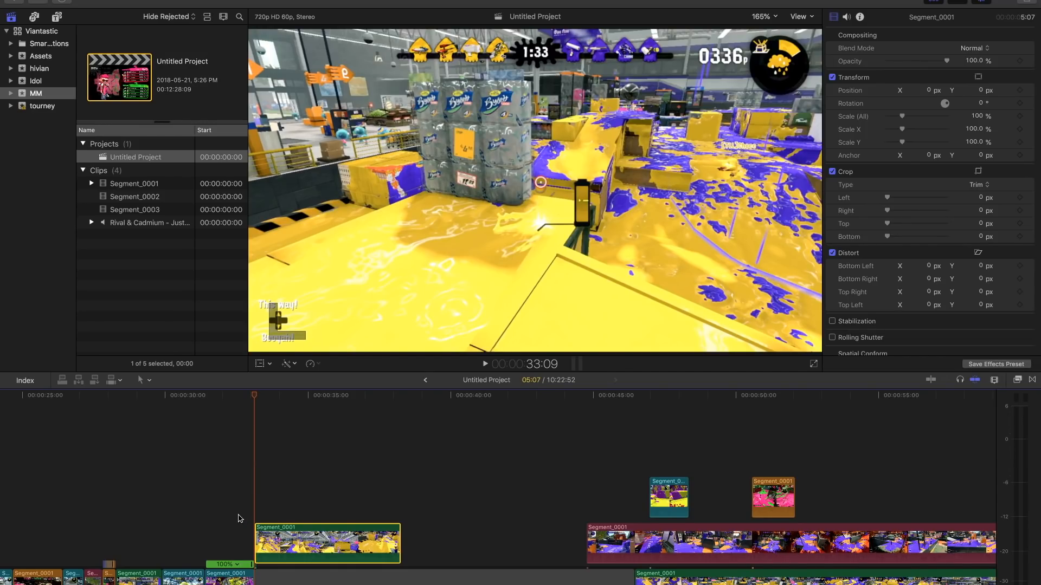
- Select all four lifted clips over the gap and slow them to a custom speed rate of 35%
scroll(241, 518, "down", 2)
left_click(305, 583)
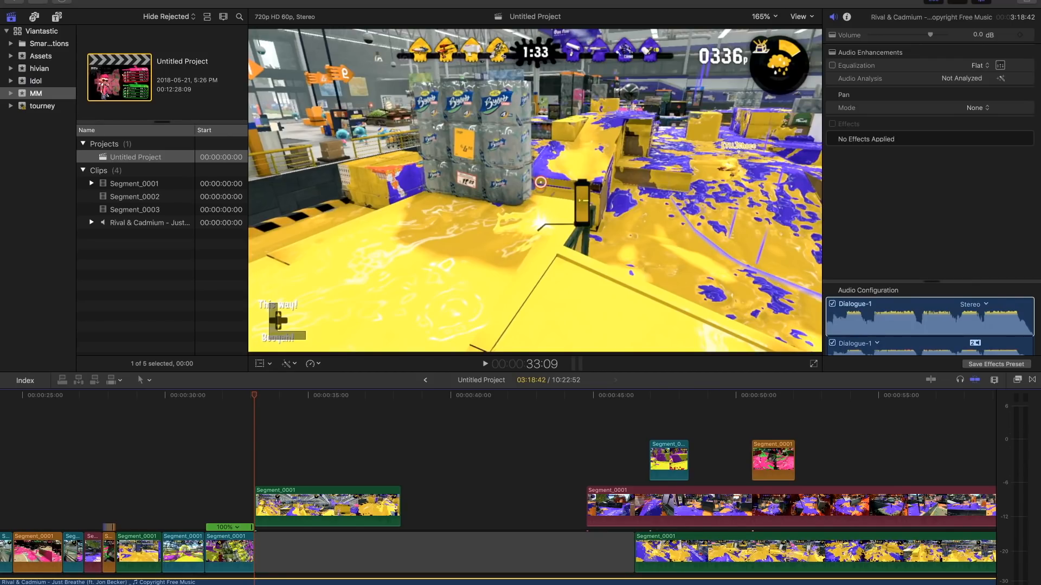
left_click(230, 473)
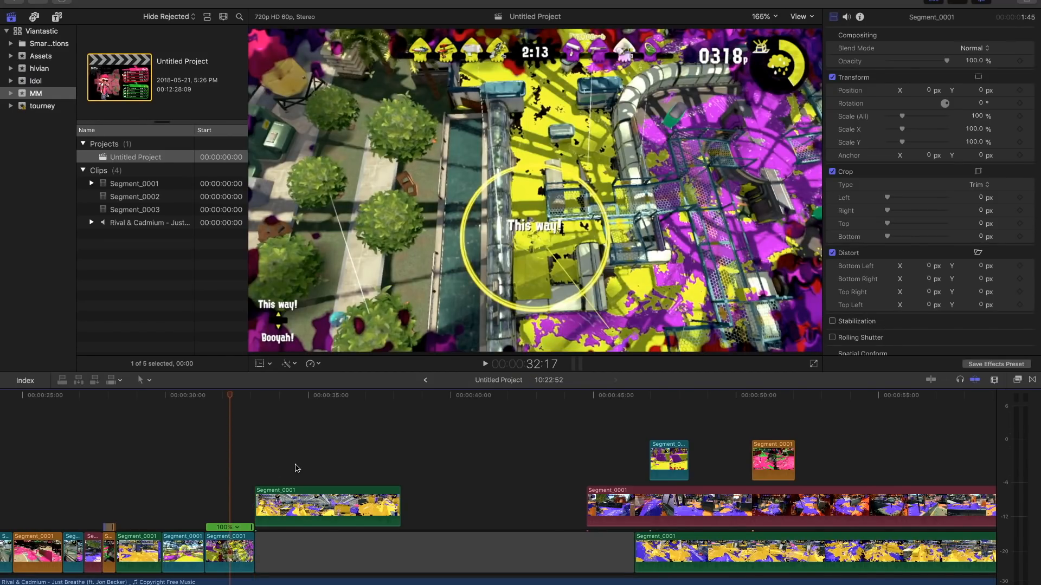
left_click_drag(237, 502, 893, 447)
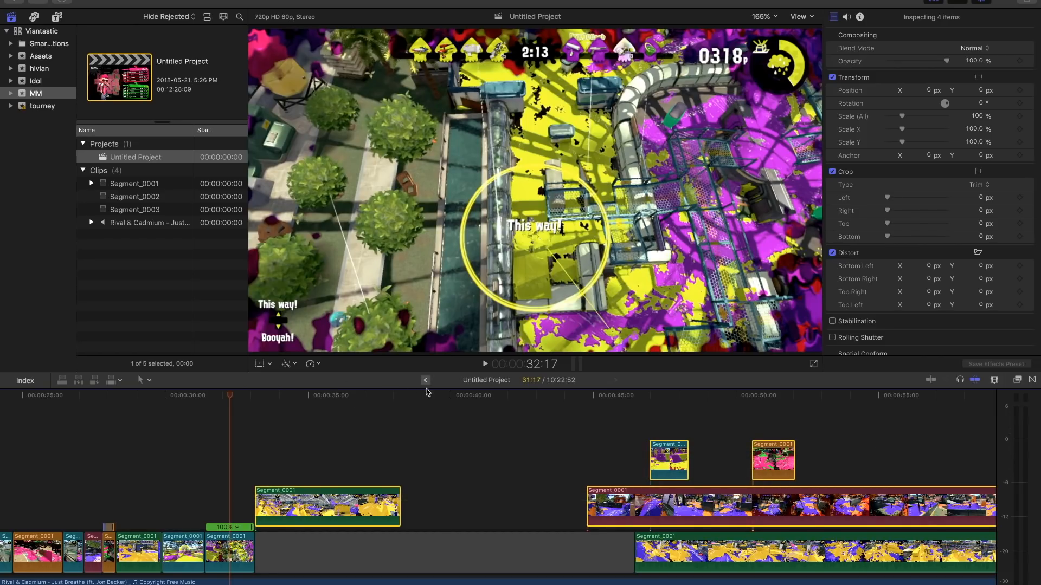
left_click(319, 365)
left_click(338, 421)
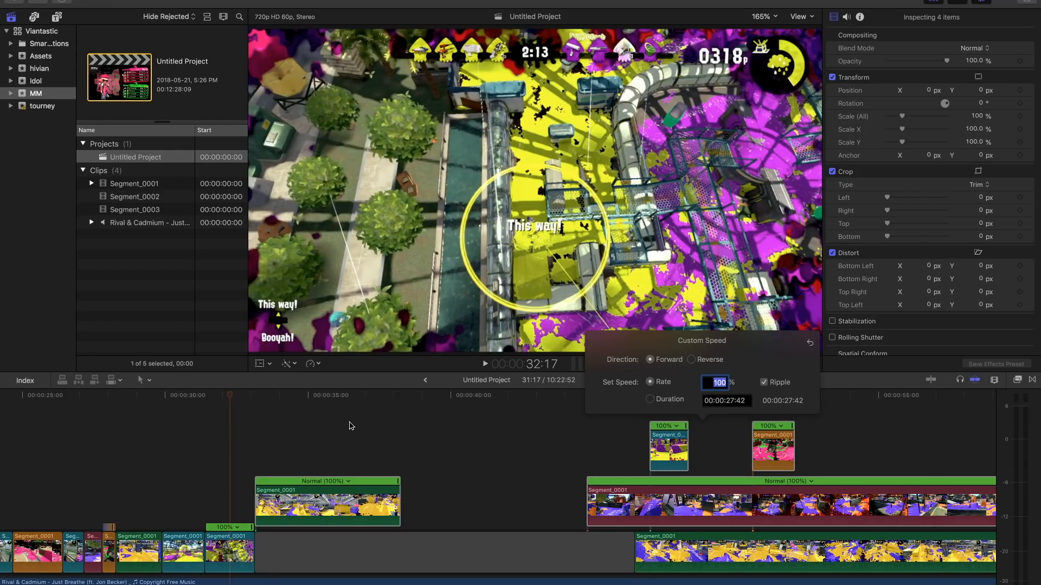
key("Return")
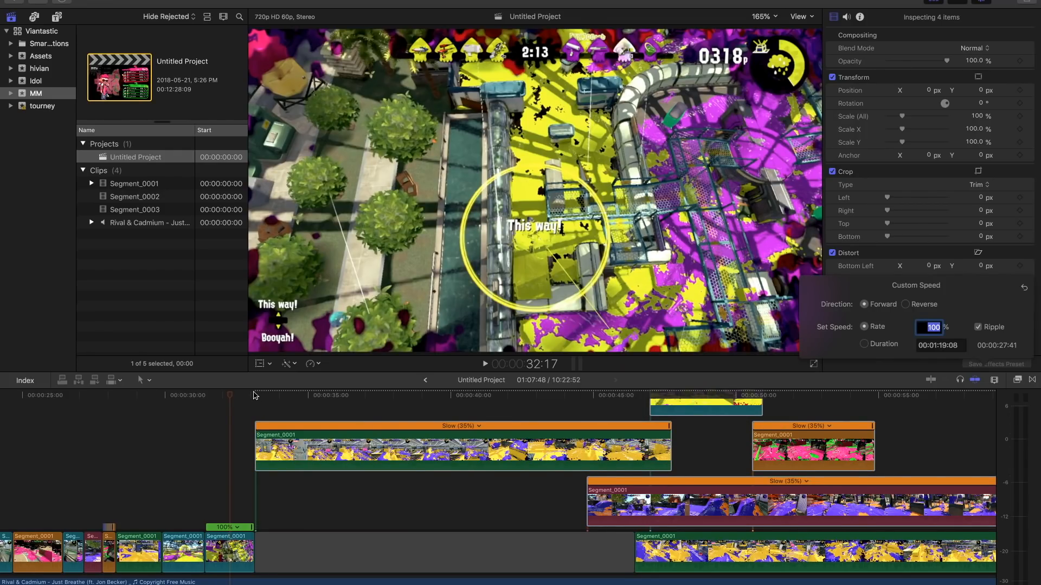
- Cut off and delete the first part of the slowed green clip, and move the remainder to the gap's start at 33:09
left_click(261, 407)
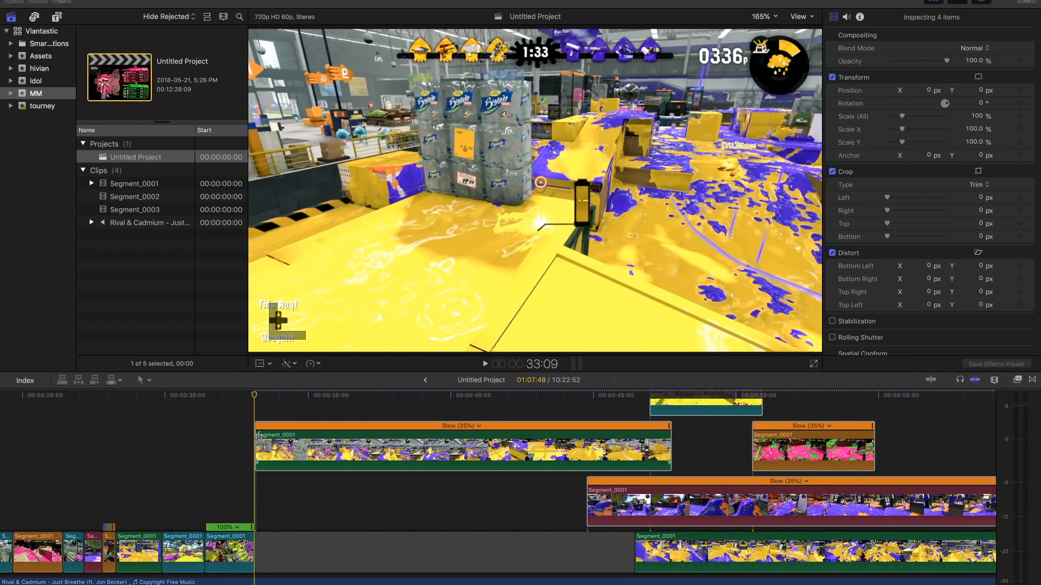
left_click(430, 451)
key("super+b")
key("Delete")
left_click(433, 453)
left_click_drag(369, 491, 264, 497)
- Play the transition into the slowed green clip from just before 33:09 and replay it through the splat
left_click(246, 498)
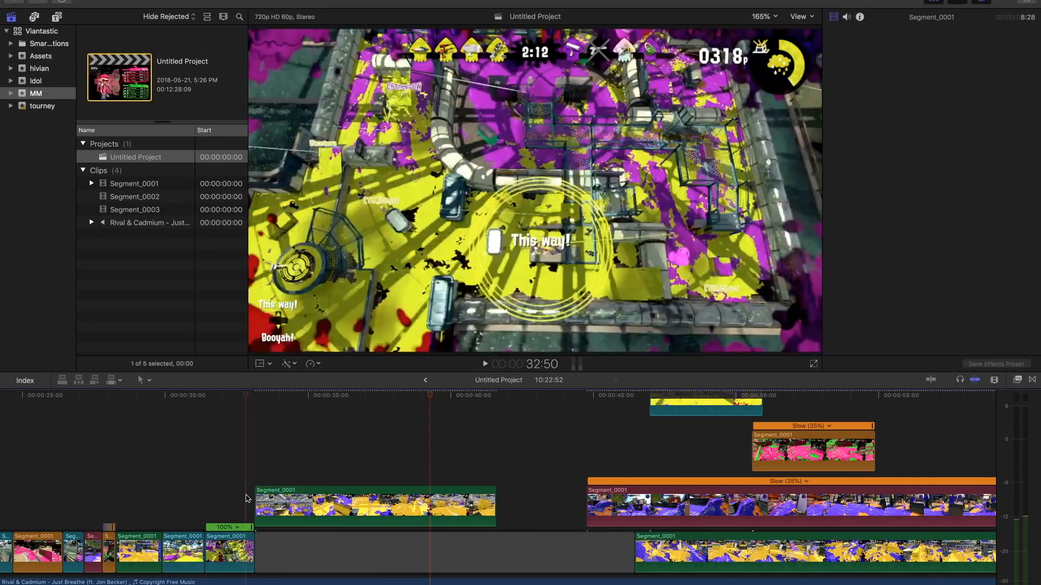
key("space")
key("space")
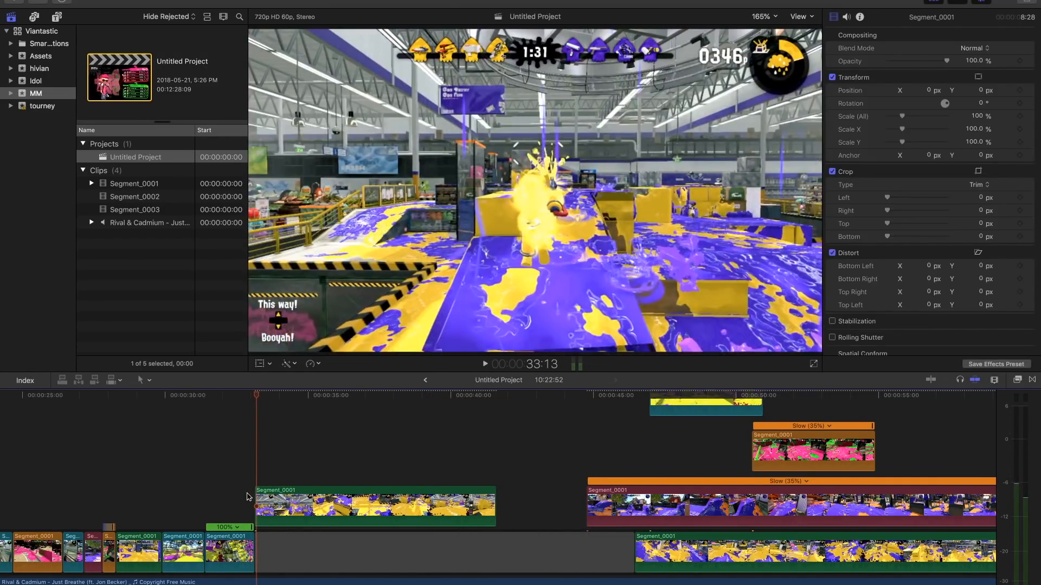
left_click(248, 497)
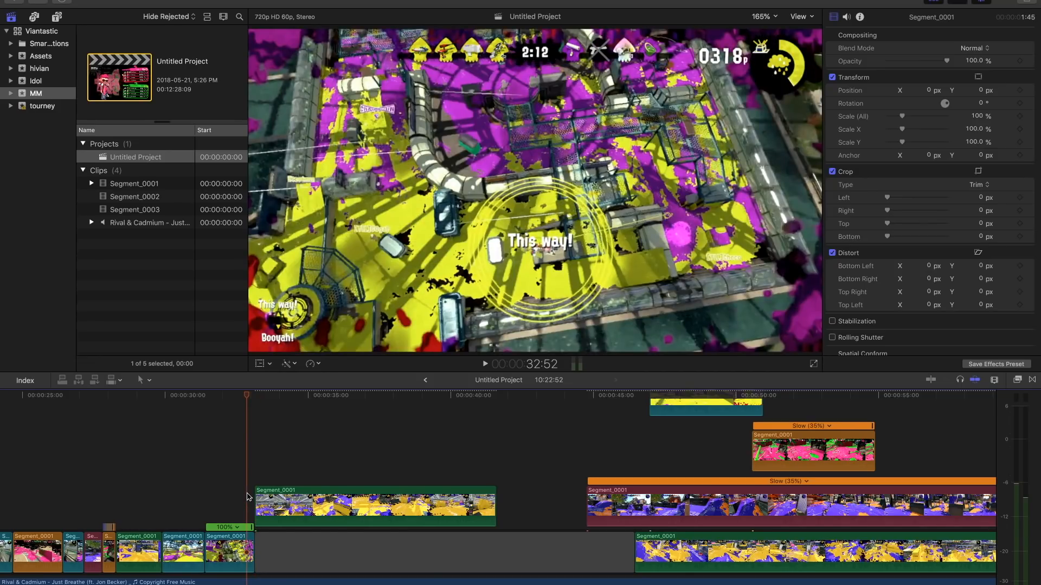
key("space")
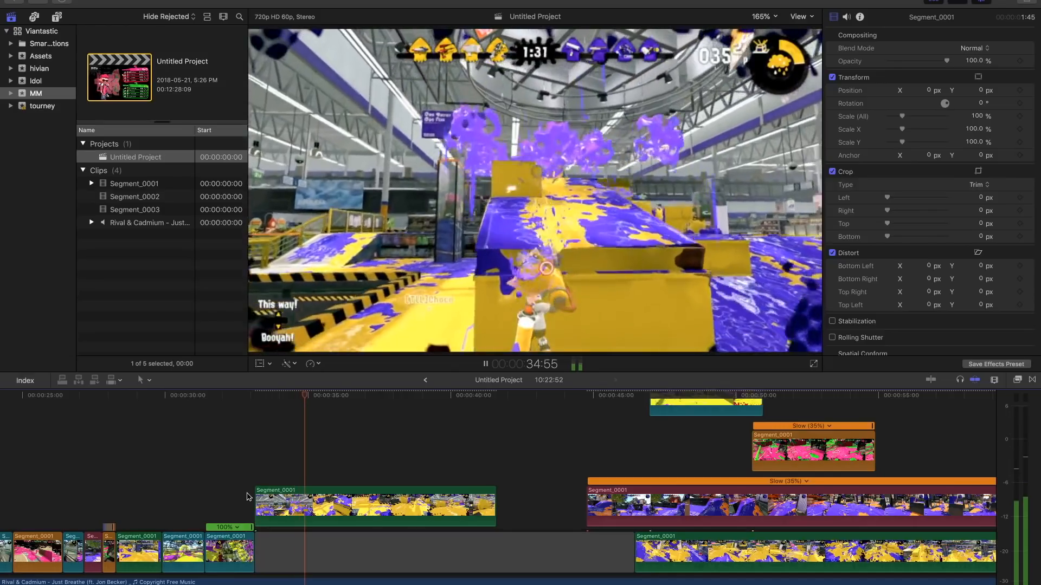
- Split the slowed green clip at 34:37 and again at 36:23
left_click(292, 512)
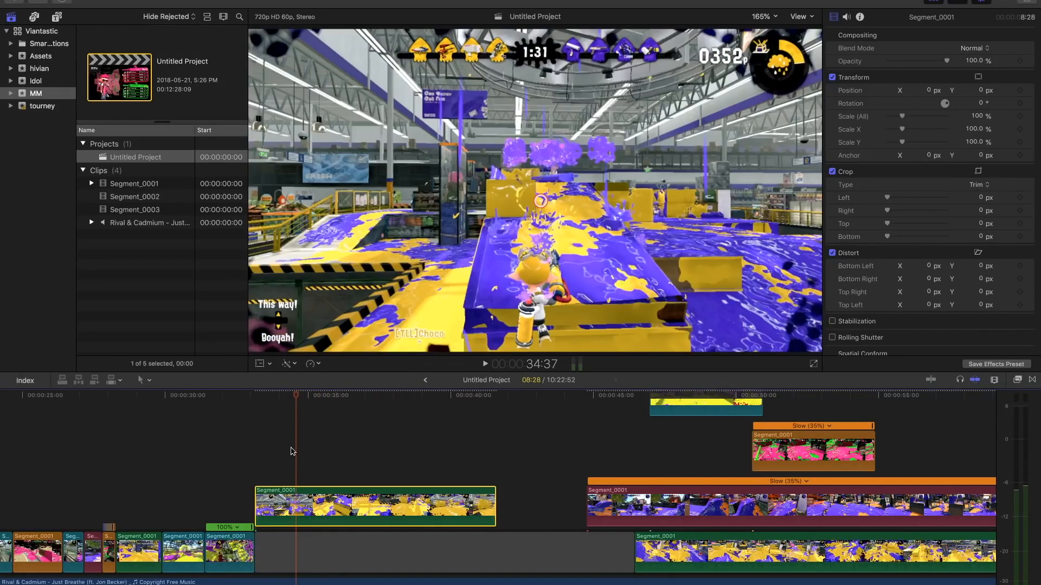
key("super+b")
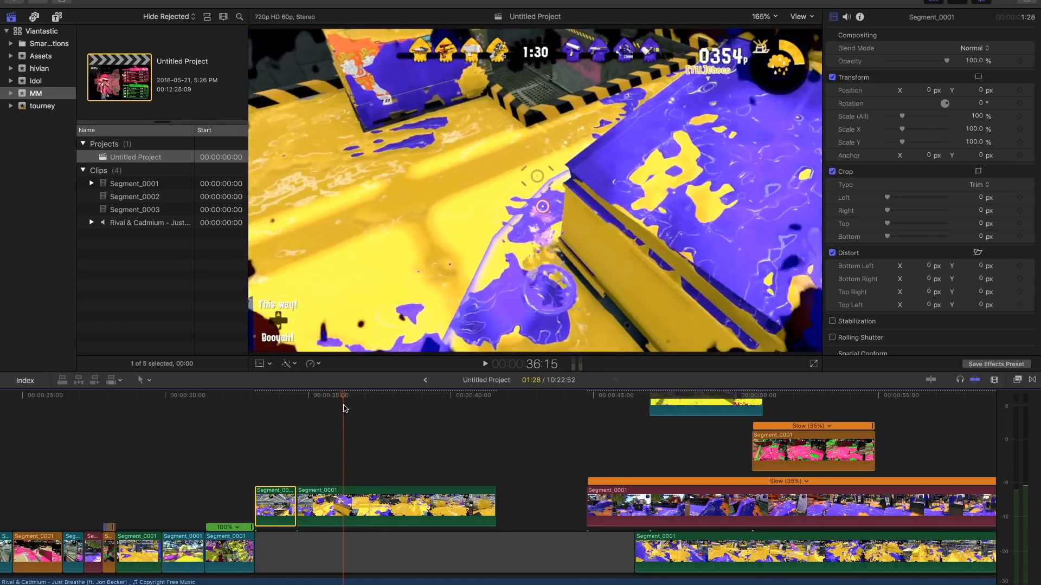
left_click(342, 400)
mouse_move(340, 399)
left_mouse_down()
mouse_move(378, 402)
mouse_move(347, 403)
left_mouse_up()
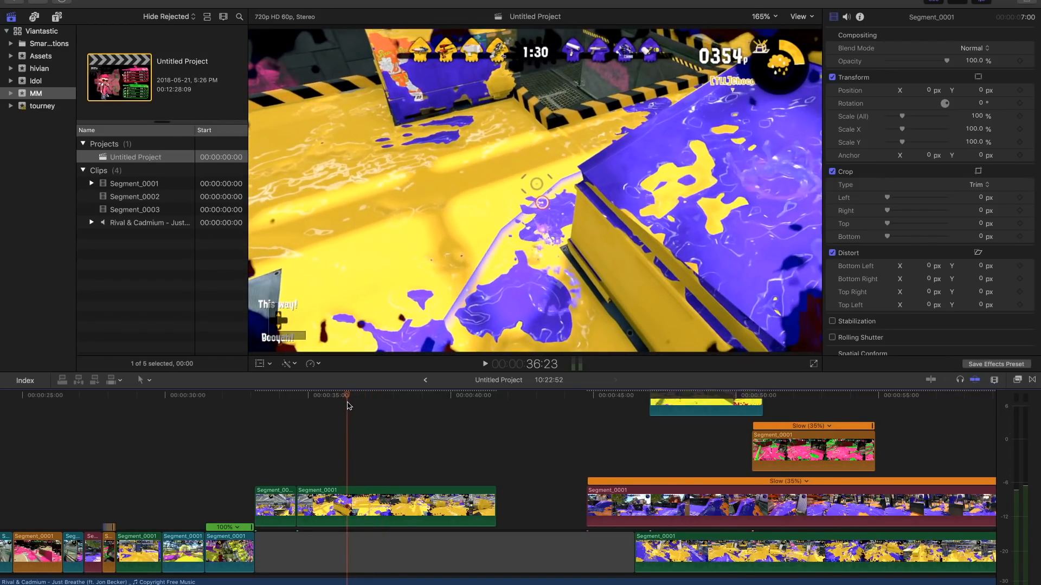
left_click(349, 522)
left_click(350, 522)
key("super+b")
- Cut out a short section of the green clip after 36:23 and move the remaining piece back against the previous one
left_click_drag(349, 396, 383, 397)
left_click(385, 502)
key("super+b")
key("Delete")
left_click_drag(424, 502, 391, 503)
- Split the last green piece at 38:39, show the speed controls on the two middle pieces, and return the playhead to 33:09
left_click_drag(349, 395, 412, 404)
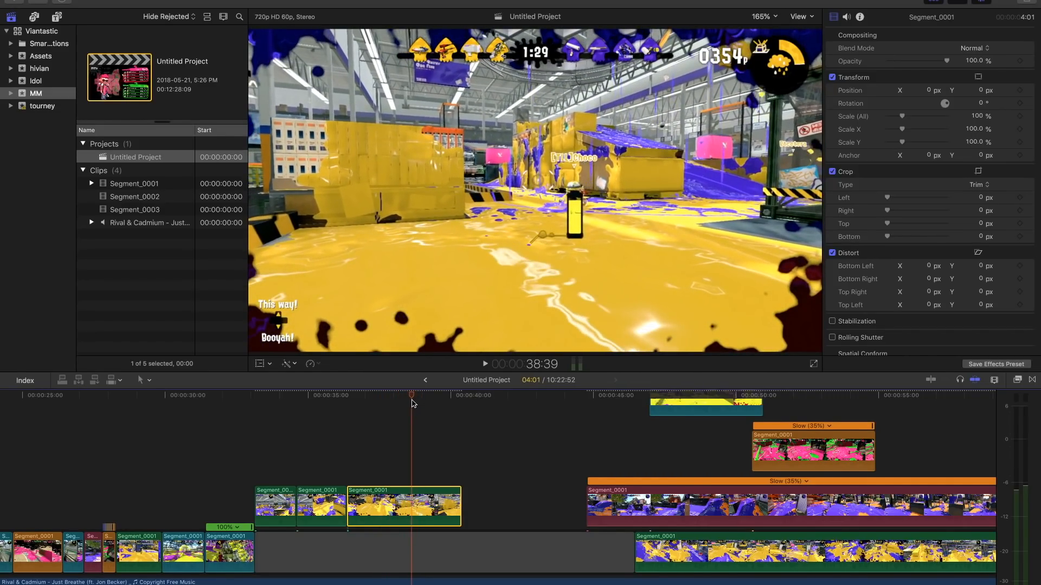
key("super+b")
left_click_drag(321, 469, 361, 507)
key("super+r")
left_click(273, 466)
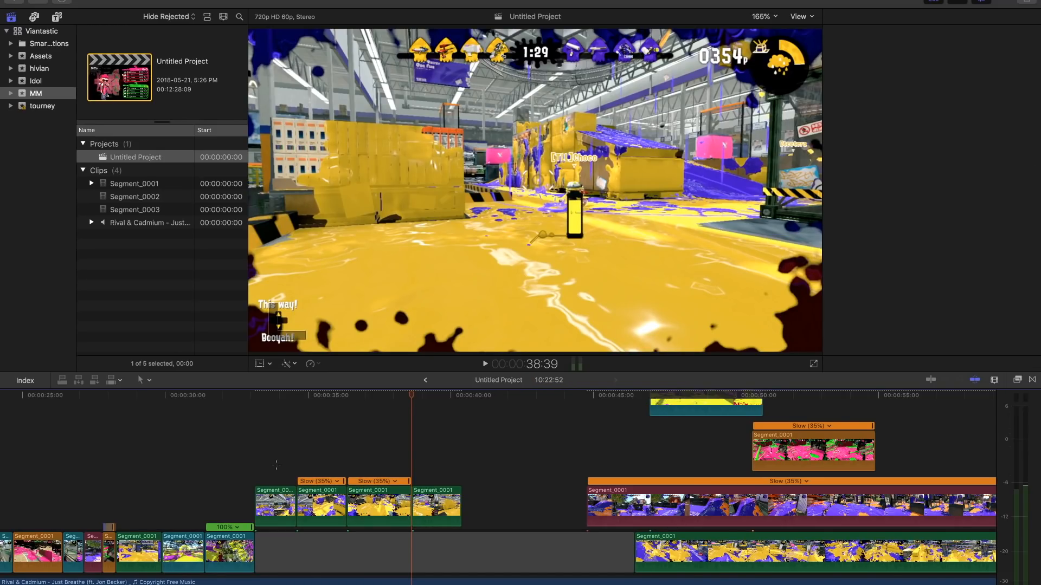
left_click(260, 432)
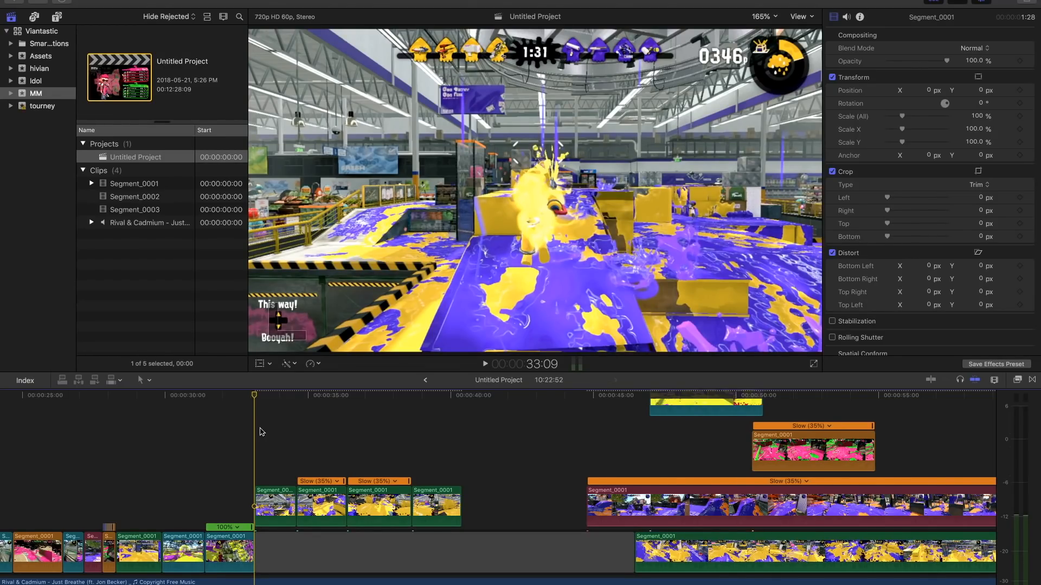
- Trim about 16 frames off the start of the first green piece and move all four green pieces back against 33:09
key("space")
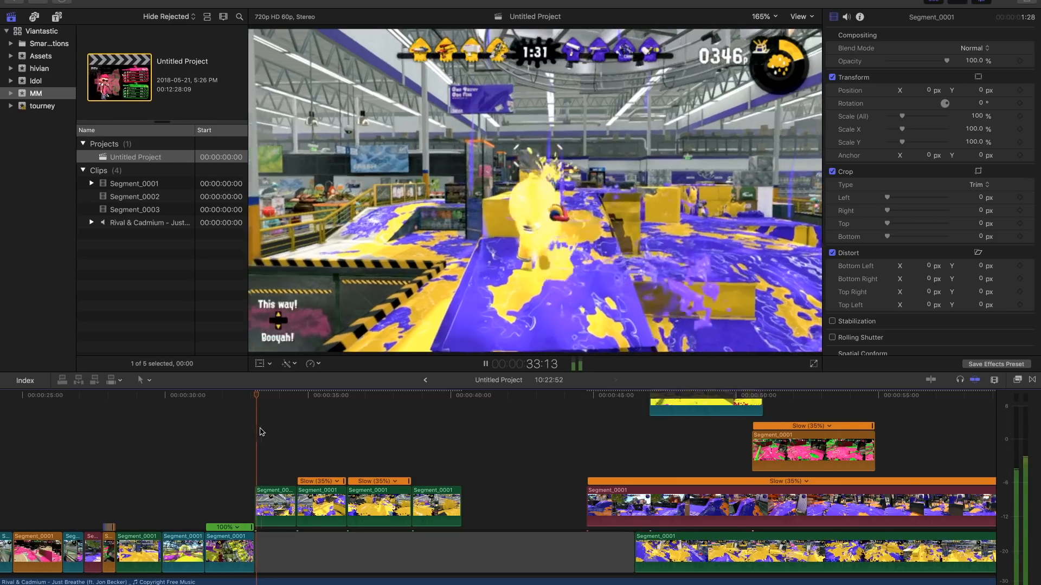
key("space")
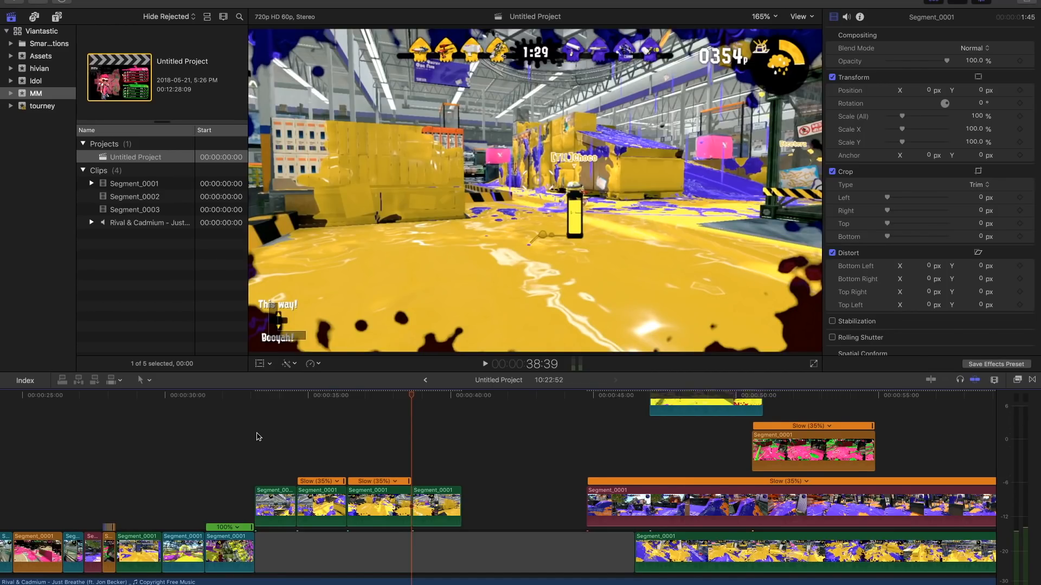
left_click_drag(258, 495, 264, 497)
left_click_drag(283, 514, 276, 519)
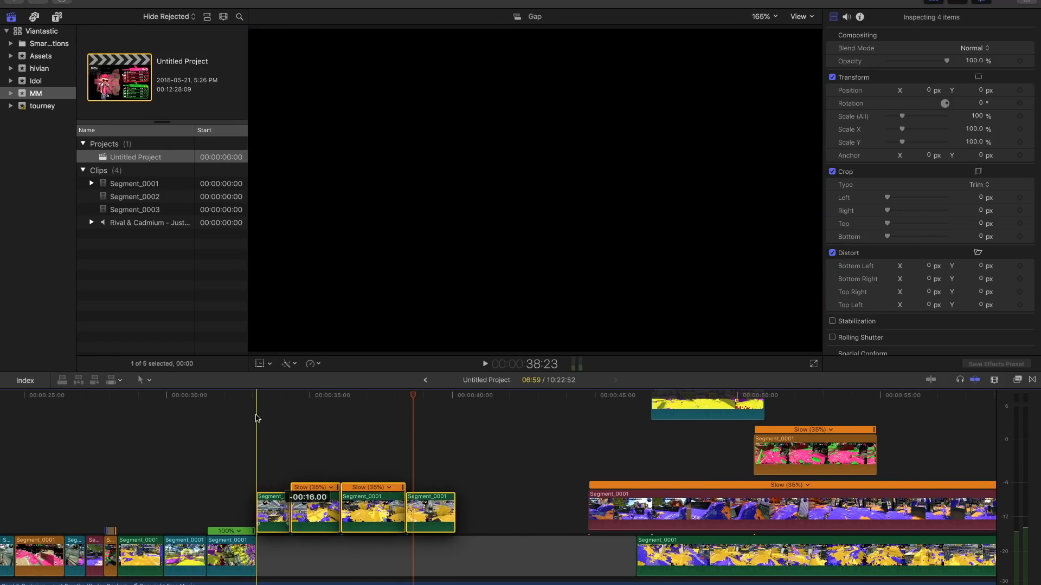
mouse_move(271, 394)
left_mouse_down()
mouse_move(304, 398)
mouse_move(281, 400)
left_mouse_up()
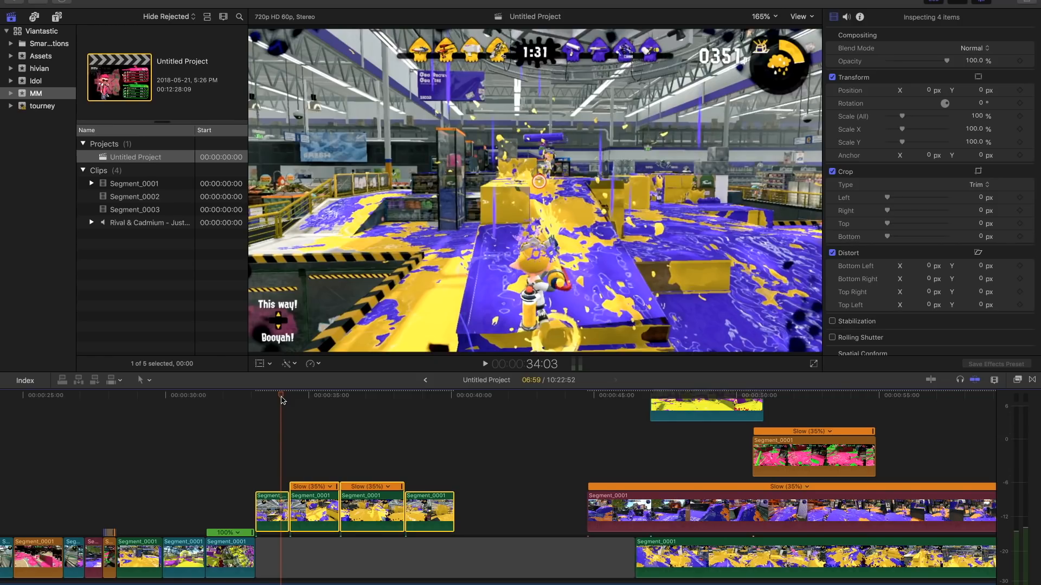
key("space")
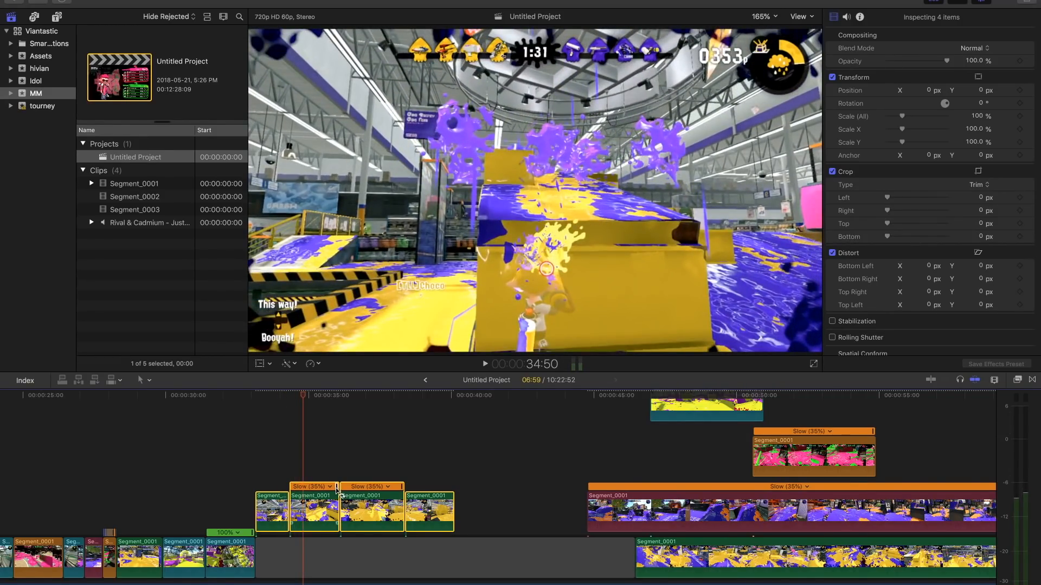
- Retime the two middle slow green pieces to fast and close the gaps between the green pieces
left_click(311, 464)
left_click_drag(315, 461, 356, 502)
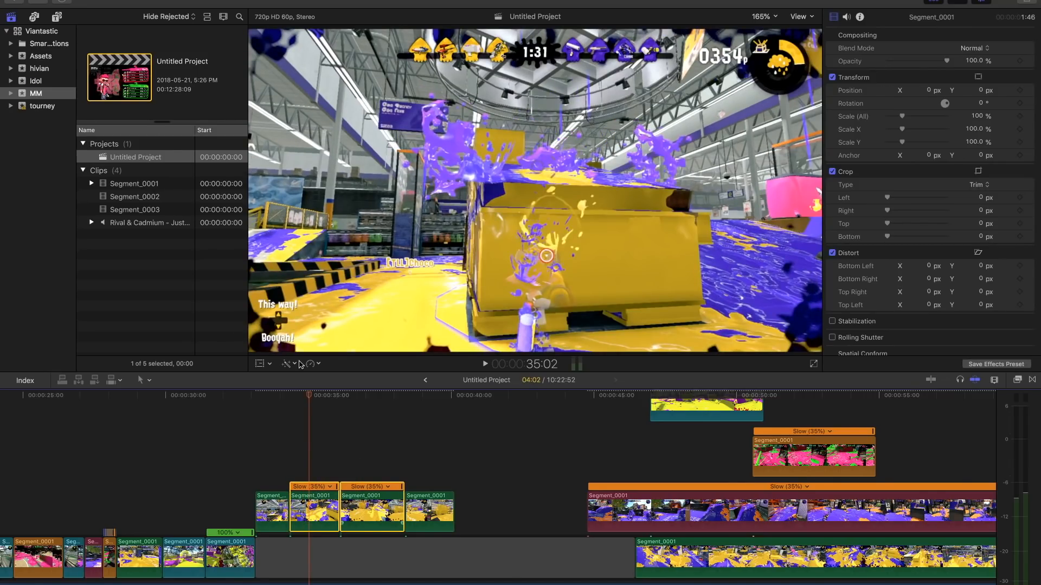
left_click(318, 363)
left_click(325, 392)
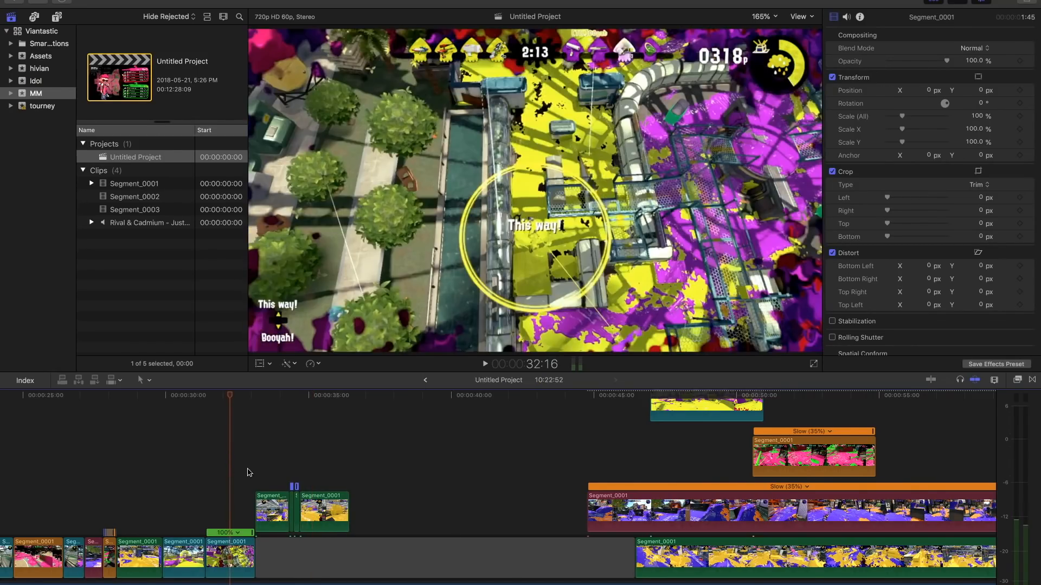
- Play from the preceding clip through the sped-up green pieces and replay them from just after 33:09
key("space")
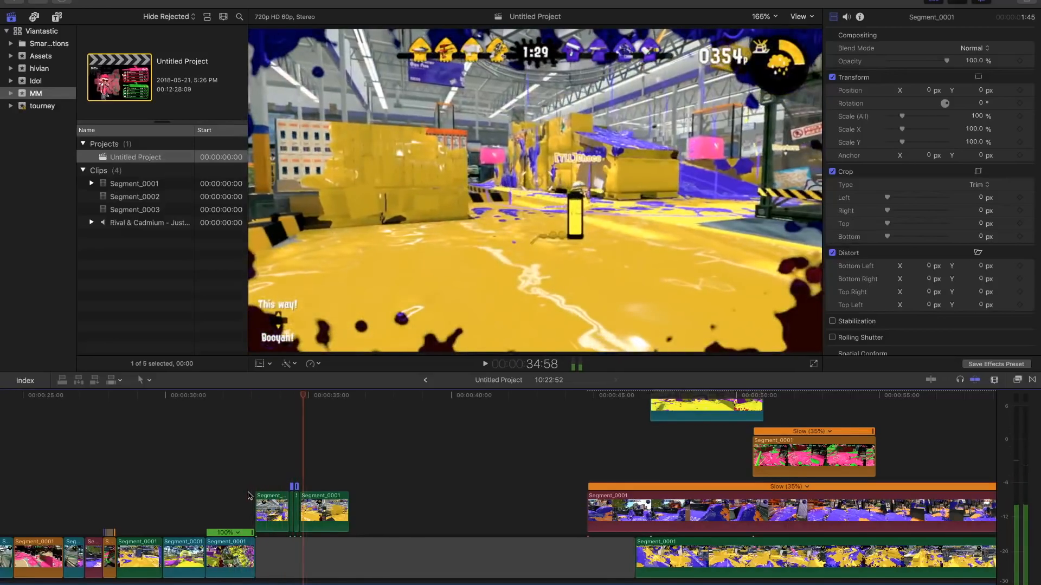
left_click(265, 471)
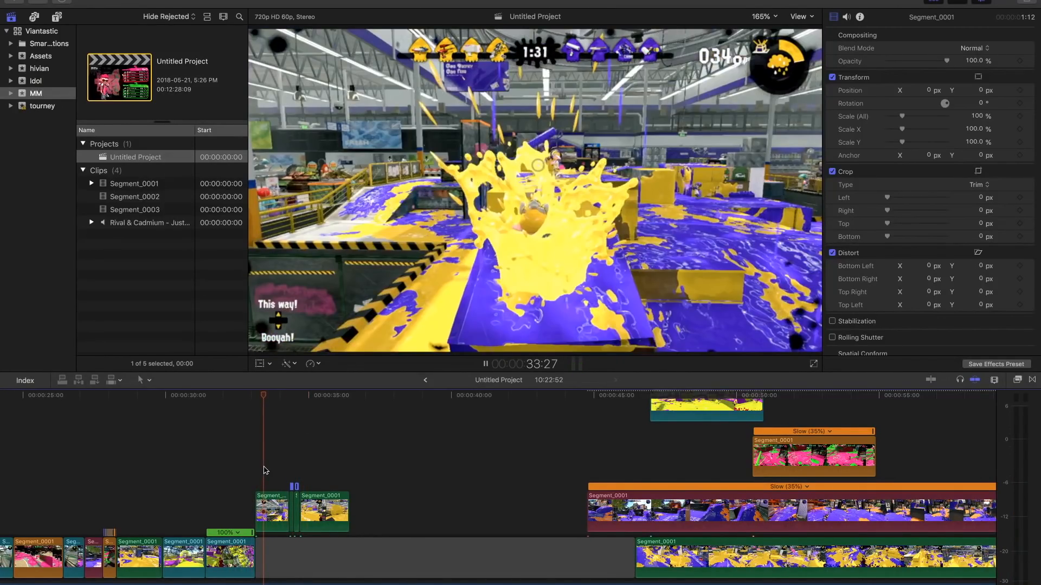
key("space")
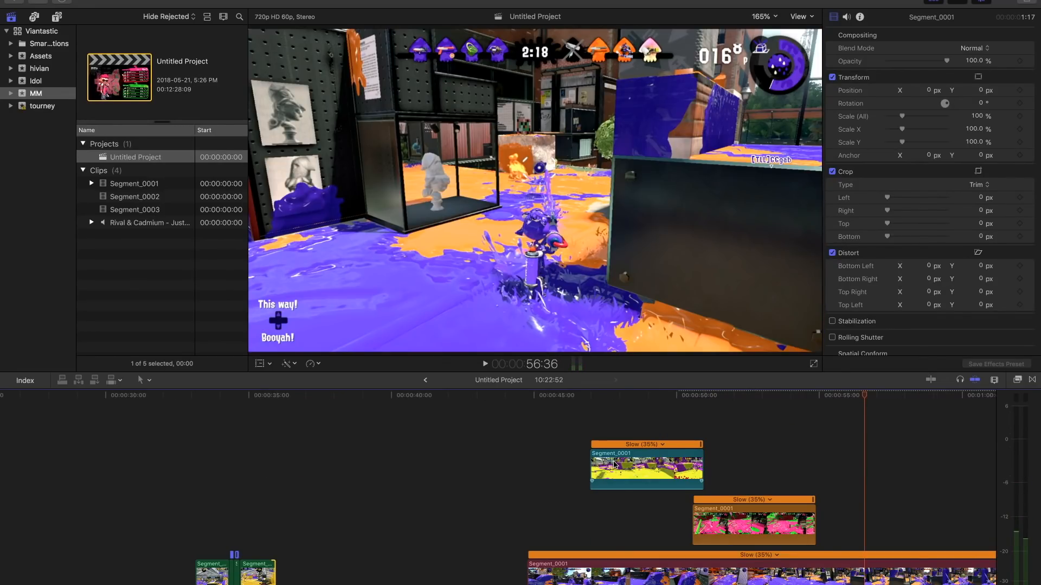
- Shorten the last green piece and bring the slowed teal clip over the gap, placing it some distance after the green pieces
left_click_drag(614, 464, 399, 510)
left_click(395, 490)
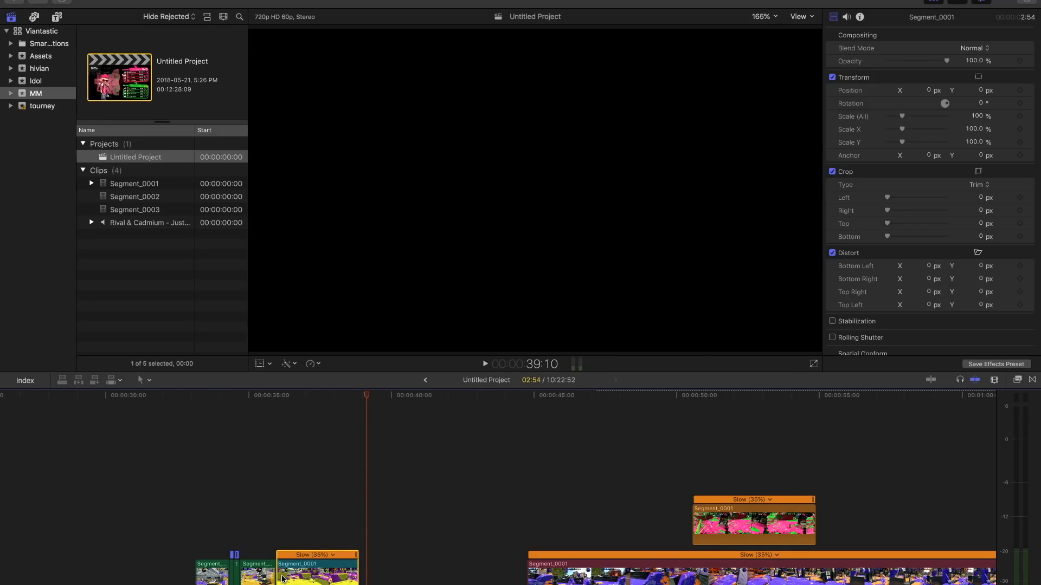
left_click_drag(285, 580, 391, 580)
- Play the green pieces into the gap, add markers on the music beats, and change the third marker to the red to-do type
left_click(249, 545)
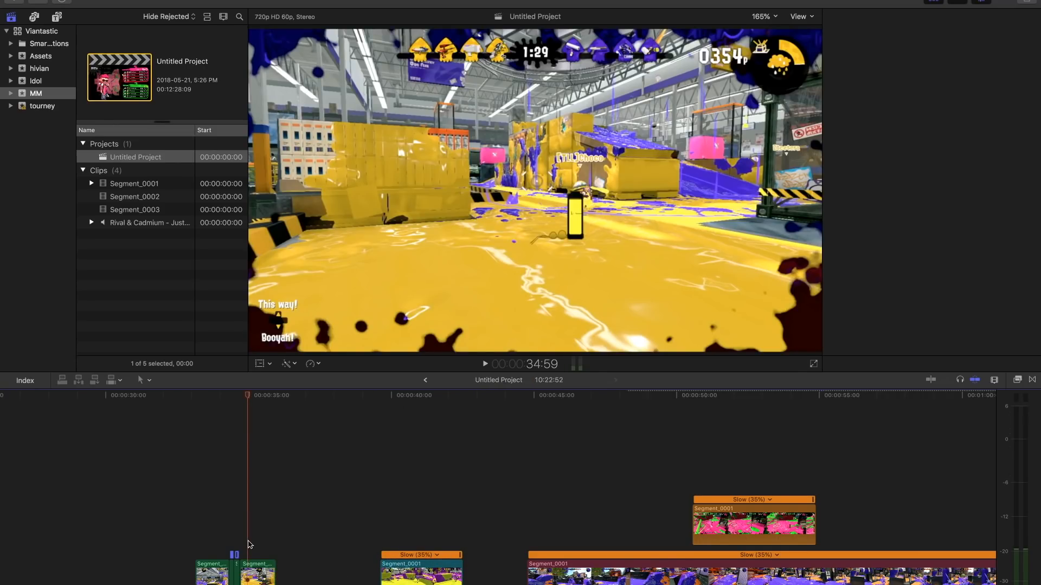
key("space")
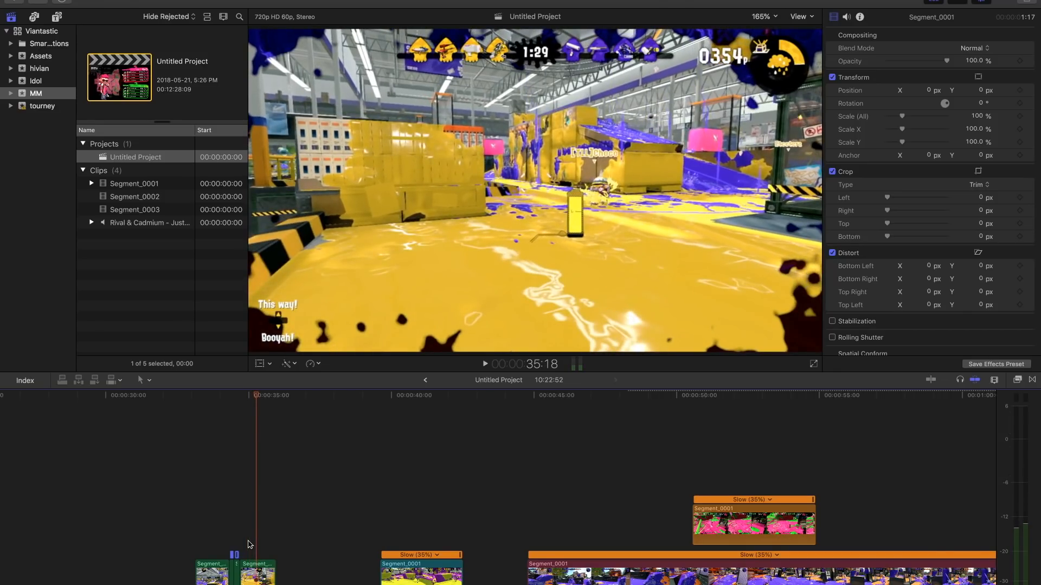
key("space")
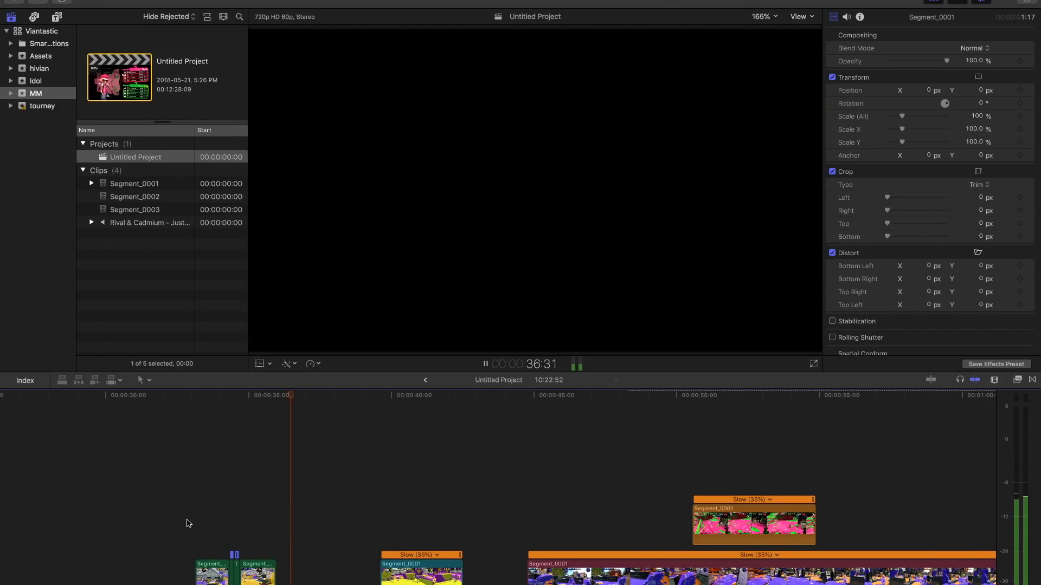
left_click(197, 522)
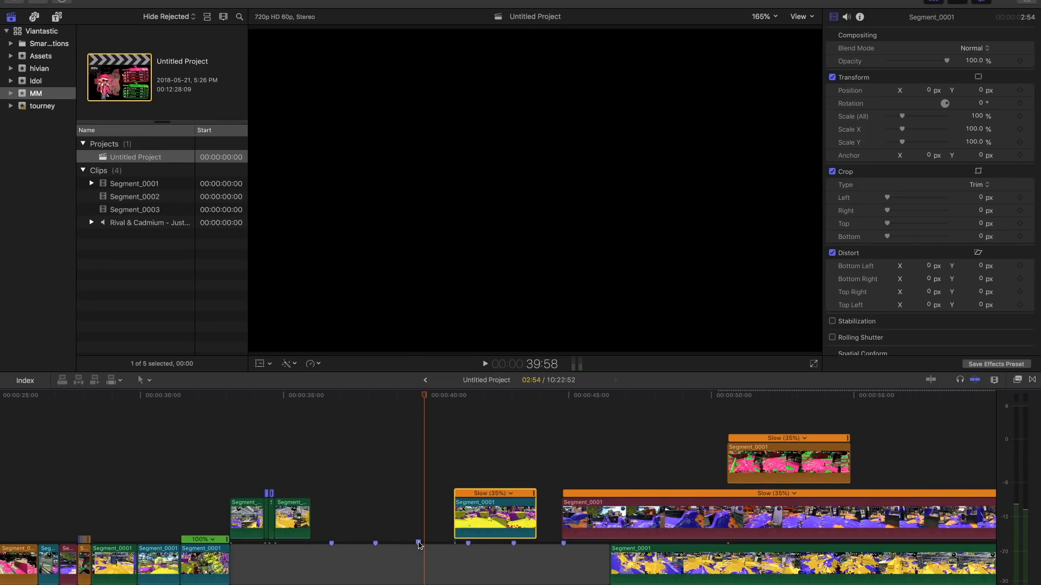
right_click(418, 546)
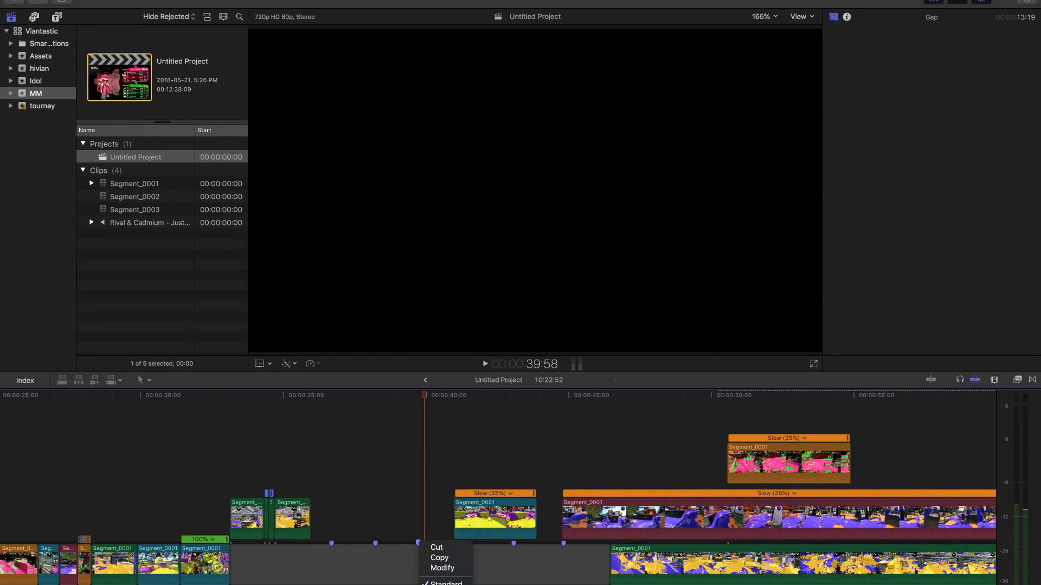
left_click(389, 463)
- Extend the slowed teal clip to 10:36 with earlier footage and lift it to a higher lane starting at about 38:00
left_click_drag(471, 516, 93, 516)
left_click_drag(197, 515, 473, 469)
- Play the end of the last green piece into the gap and replay it to judge the next cut against the beat
left_click(293, 483)
key("space")
key("space")
left_click(288, 480)
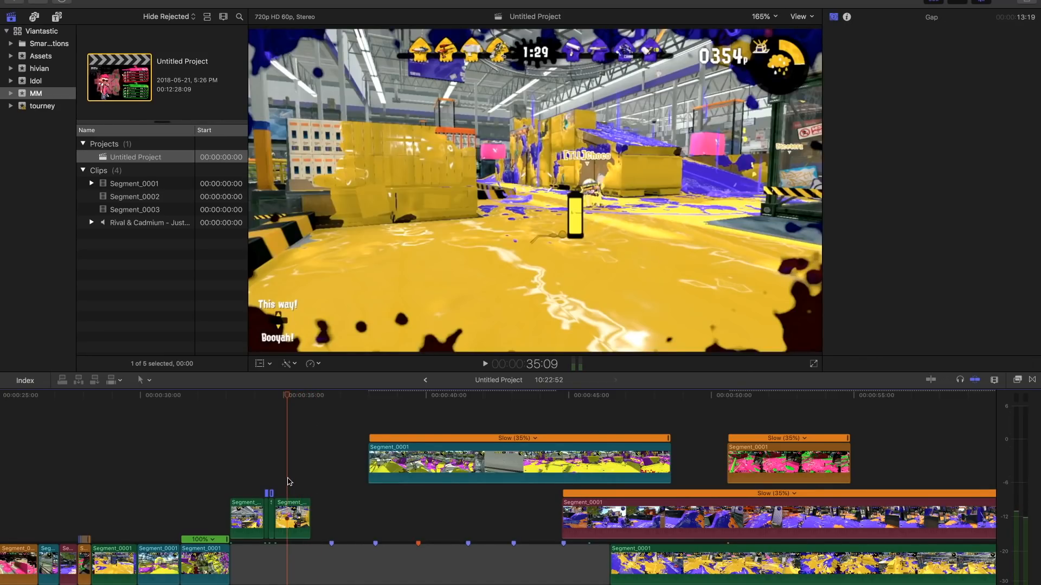
key("space")
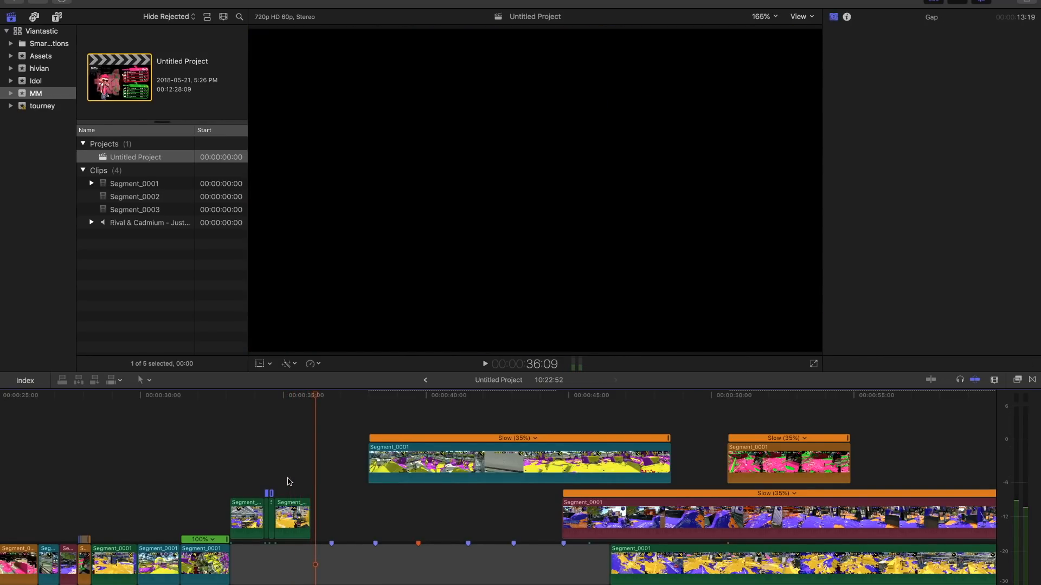
- Locate the splat in the teal clip near 48:14, cut the clip down to a 1:05 piece, and move it to the red marker
left_click_drag(376, 394, 662, 401)
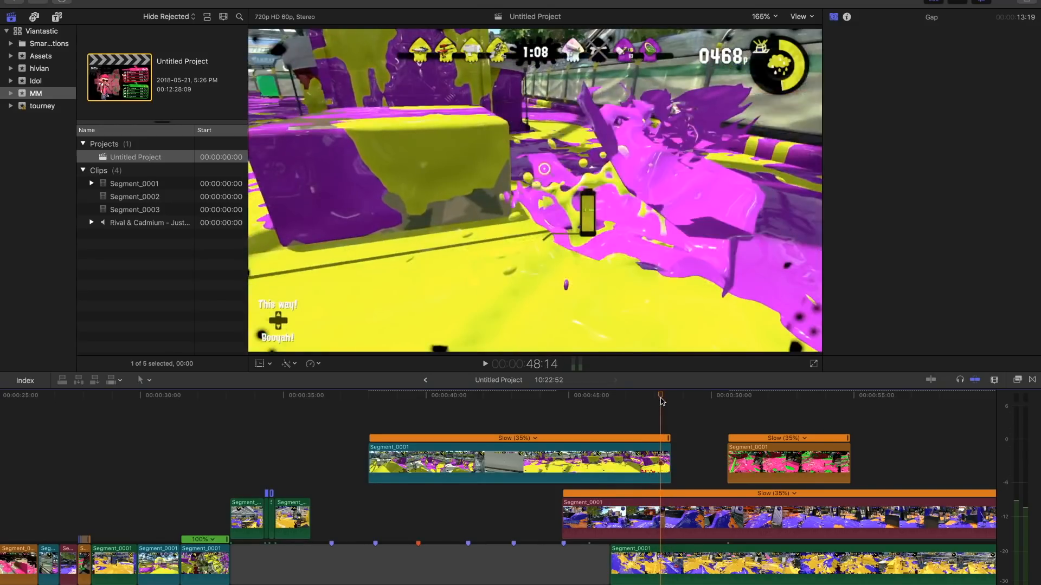
left_click(642, 470)
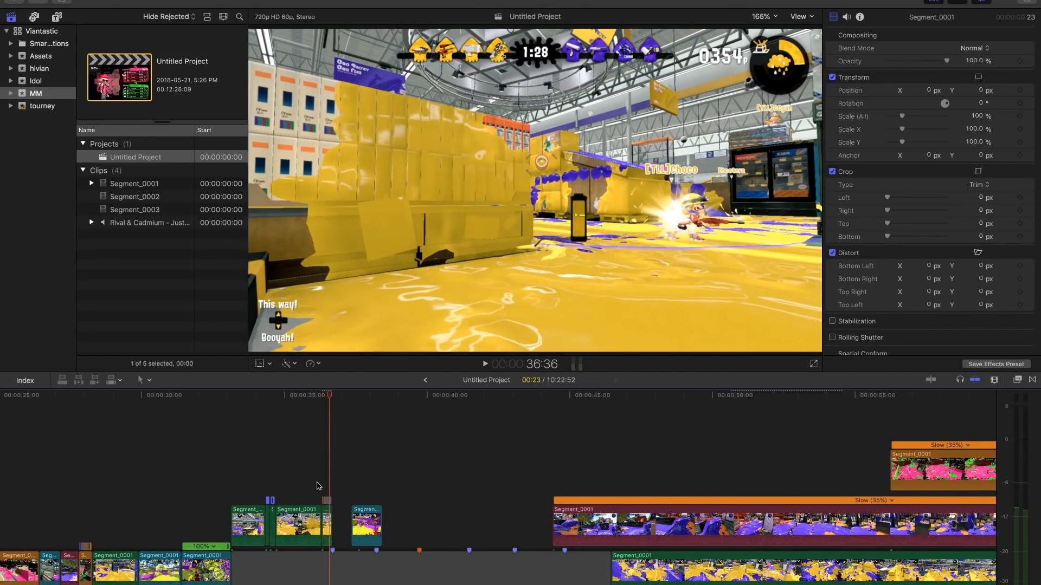
key("space")
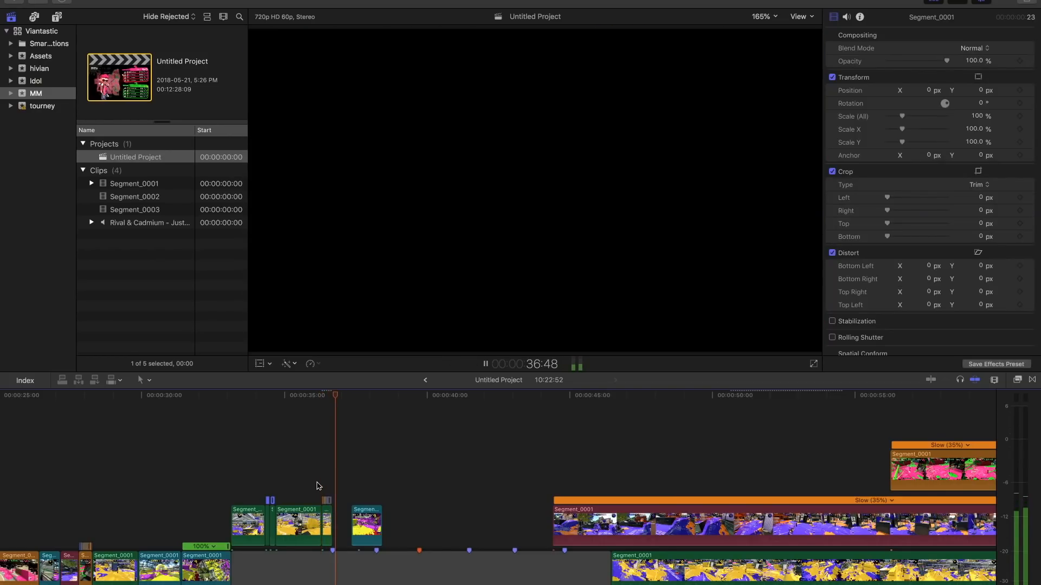
left_click_drag(367, 525, 434, 526)
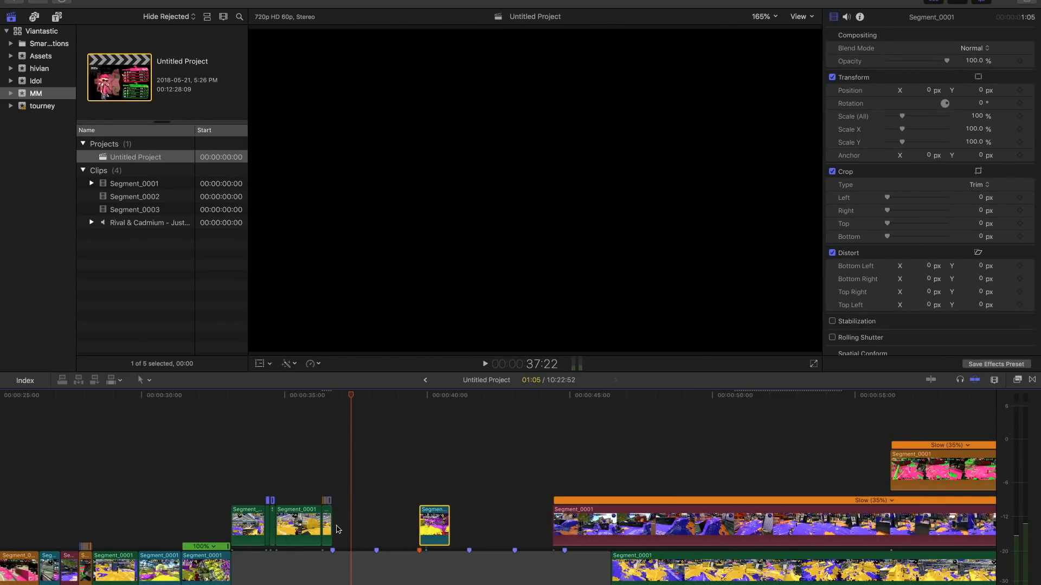
- Speed up the short piece ending the green clips and extend the teal clip's start back to meet it
left_click_drag(332, 524, 332, 525)
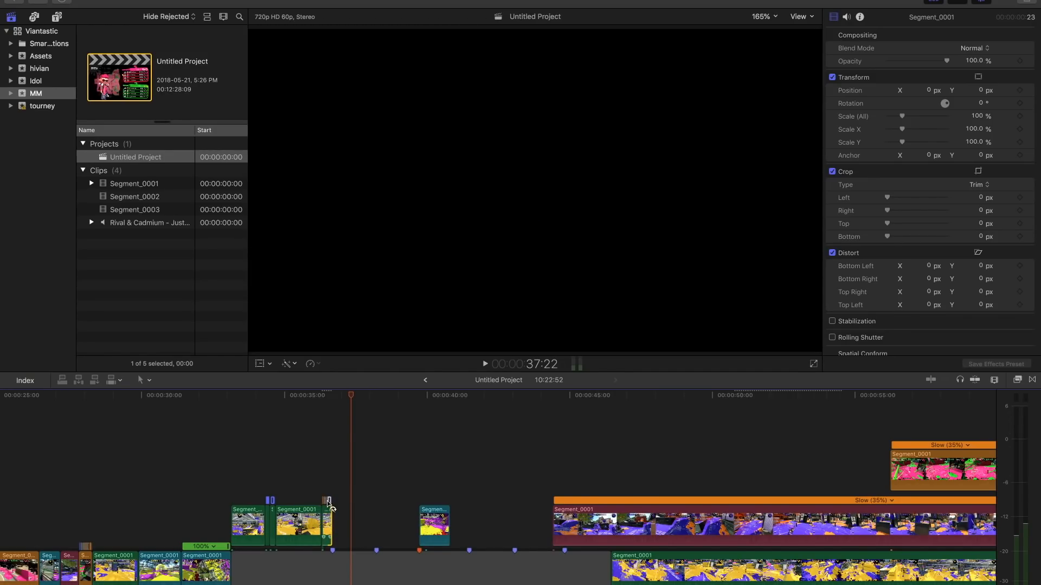
left_click(329, 506)
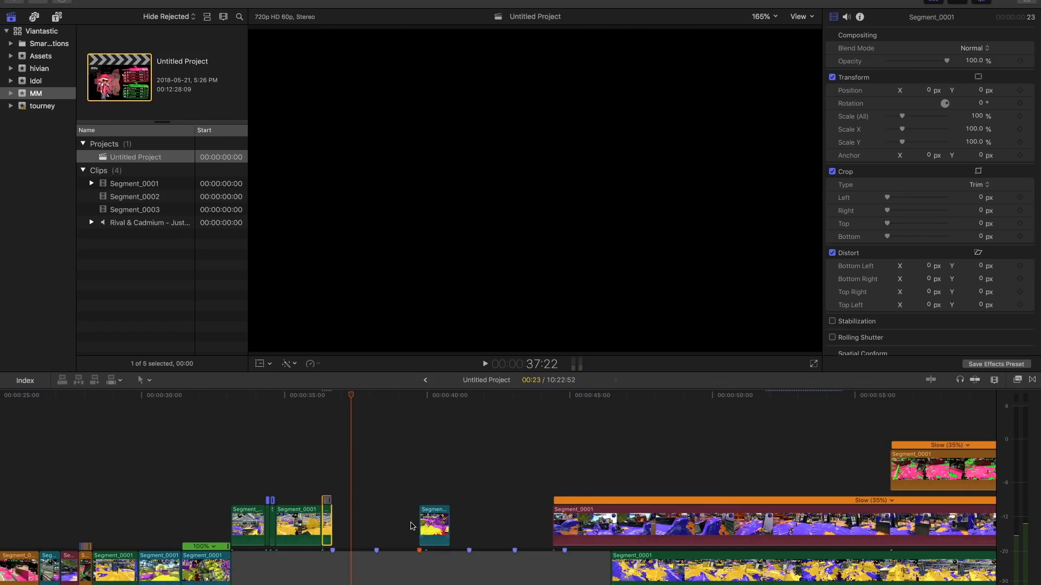
left_click_drag(422, 522, 304, 519)
left_click_drag(362, 535, 389, 536)
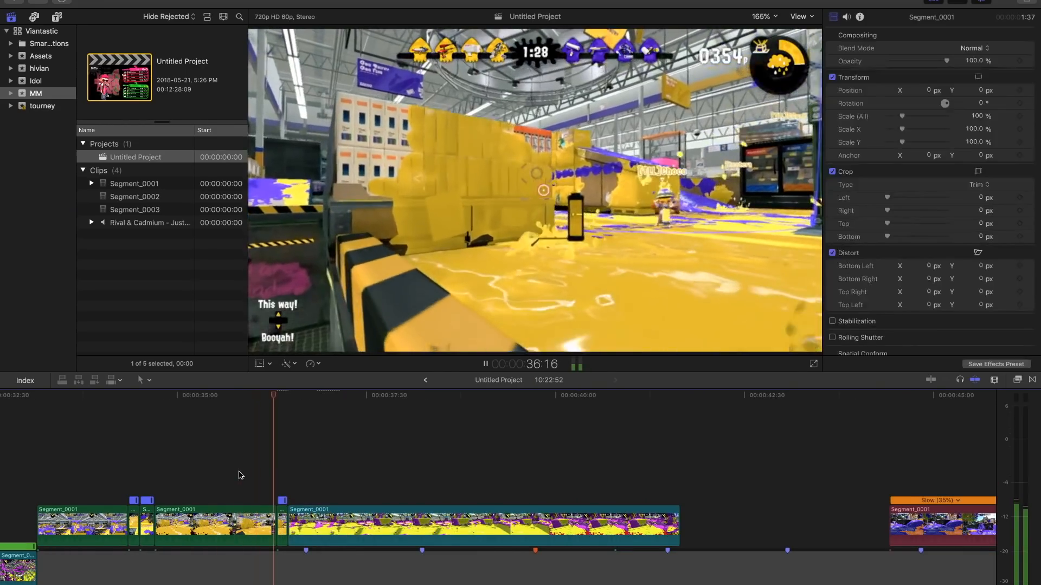
- Play the cut from the green pieces into the teal clip and replay it from the short sped-up piece
key("space")
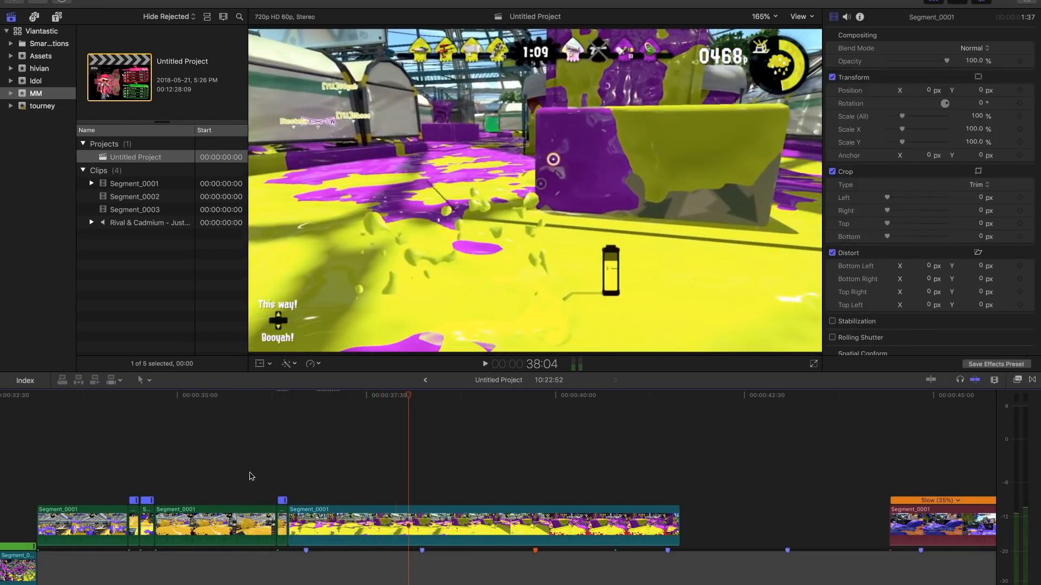
left_click(280, 473)
key("space")
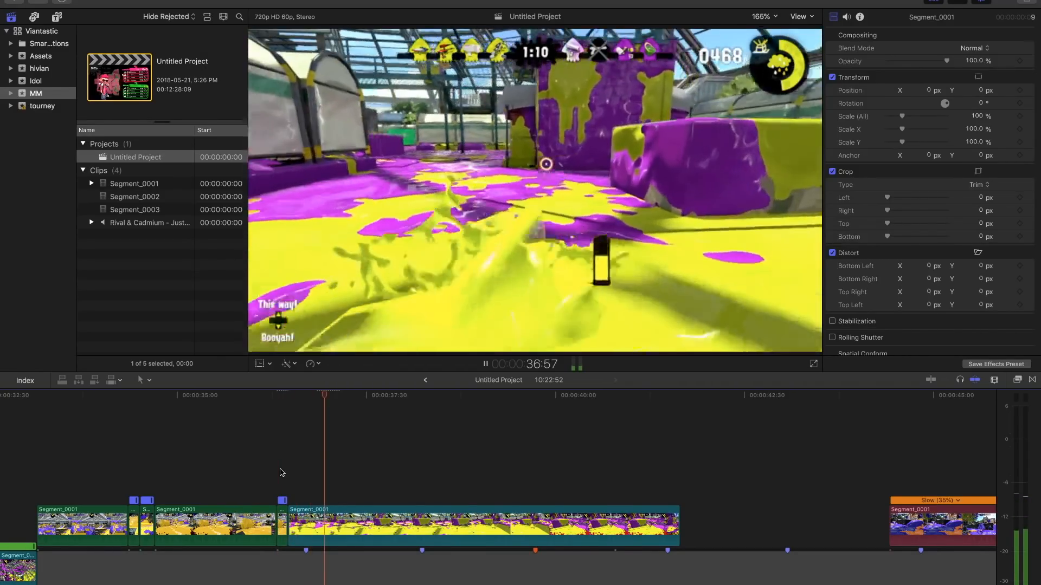
key("space")
- Split the teal clip at 37:56 and 40:26 and show the speed controls on the middle piece
left_click(371, 519)
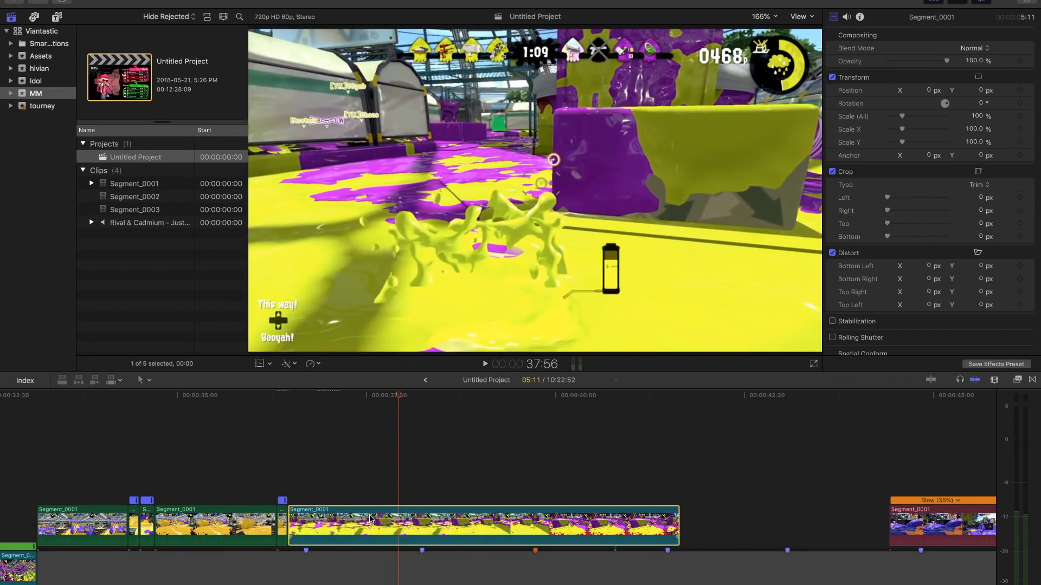
key("super+b")
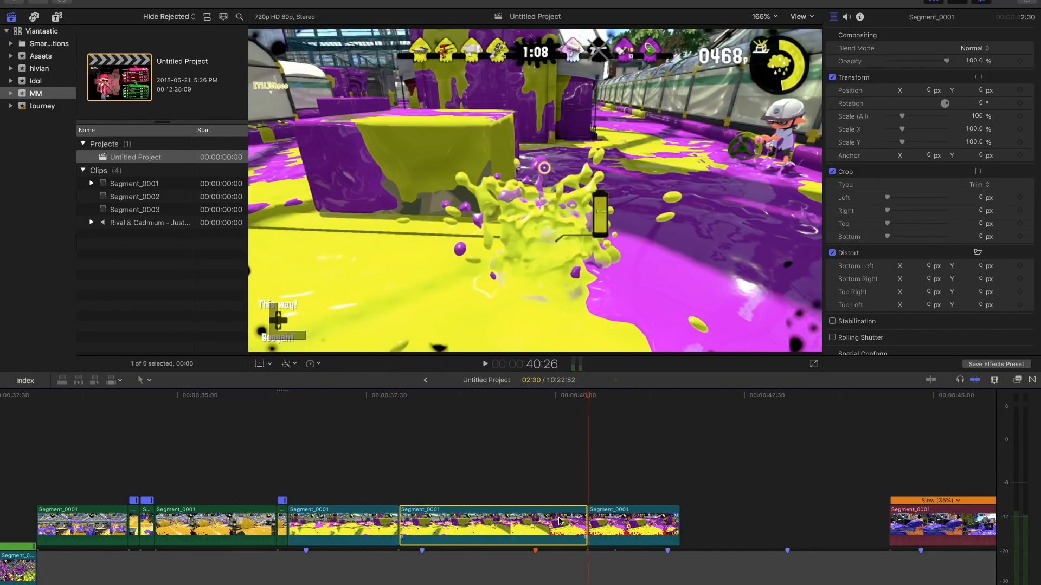
key("super+r")
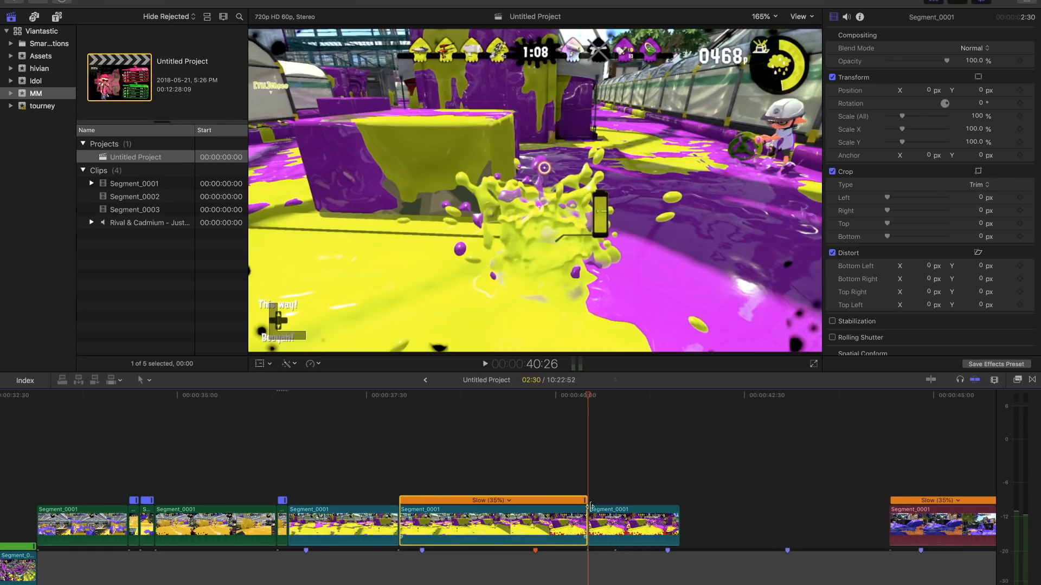
- Try speeding the middle teal piece up to 20 frames and moving it and the last teal piece back to close the gaps
left_click_drag(585, 502, 420, 509)
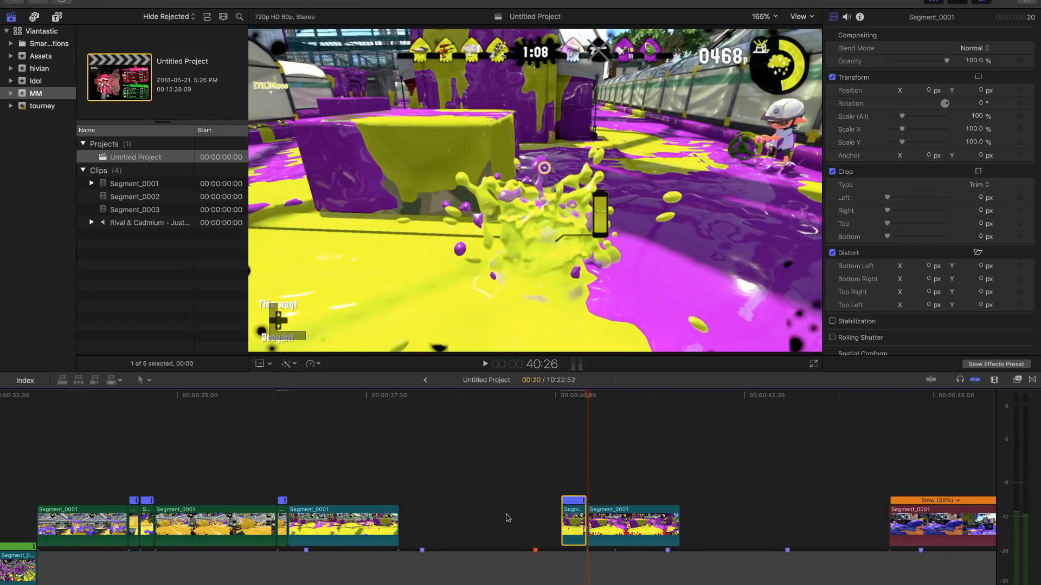
left_click_drag(573, 525, 411, 524)
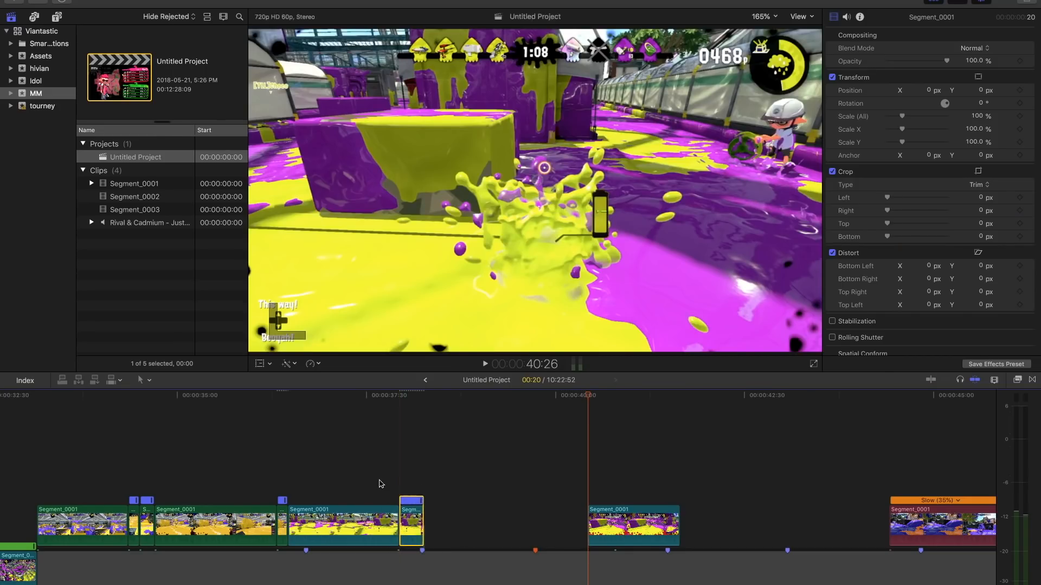
left_click(382, 484)
left_click(469, 484)
left_click_drag(638, 524, 445, 533)
- Play the teal pieces through the sped-up section and the splat, and replay from 37:56
left_click(428, 511)
left_click(368, 486)
key("space")
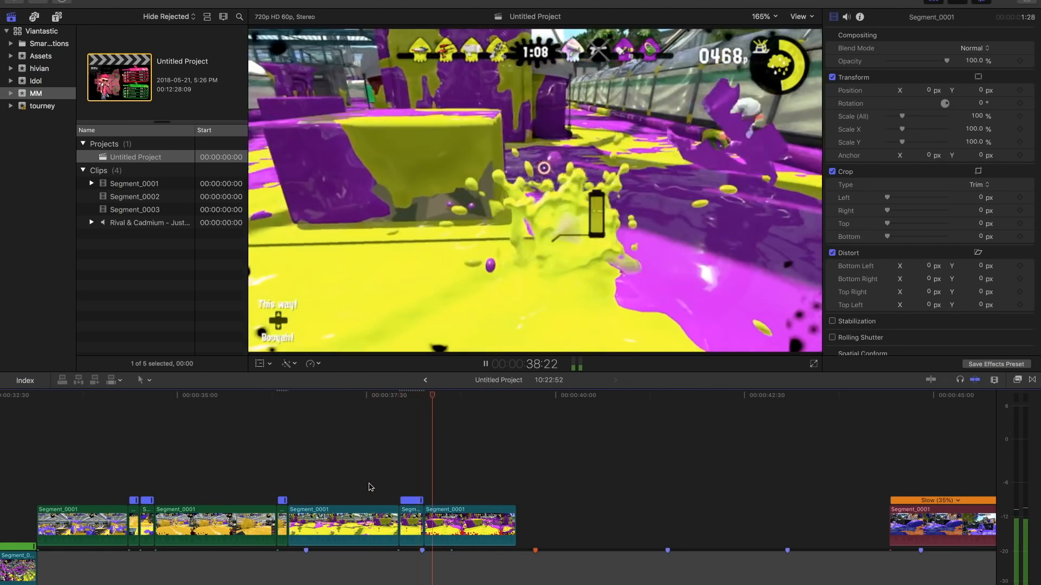
key("space")
left_click(393, 475)
key("space")
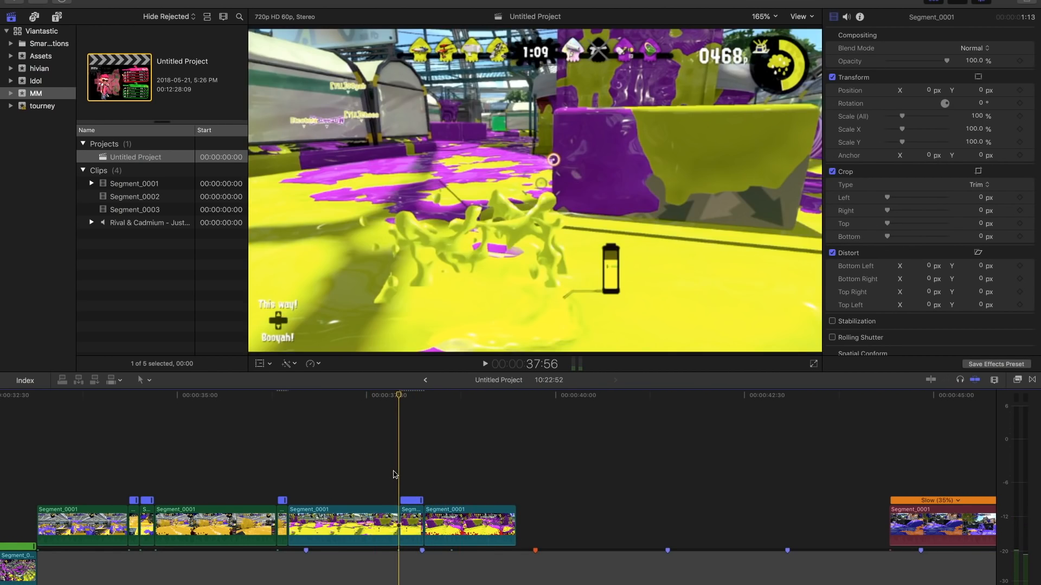
key("space")
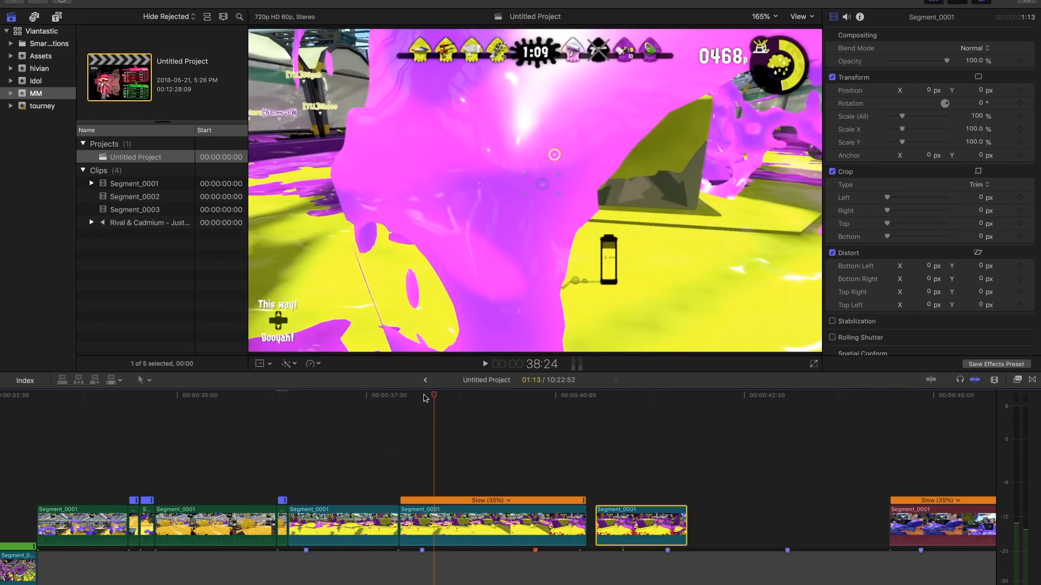
- Rework the teal cut by splitting the last piece and deleting the short sped-up piece, and replay from 37:46
left_click_drag(434, 397, 513, 400)
left_click(486, 528)
key("super+b")
mouse_move(509, 395)
left_mouse_down()
mouse_move(412, 399)
mouse_move(501, 397)
left_mouse_up()
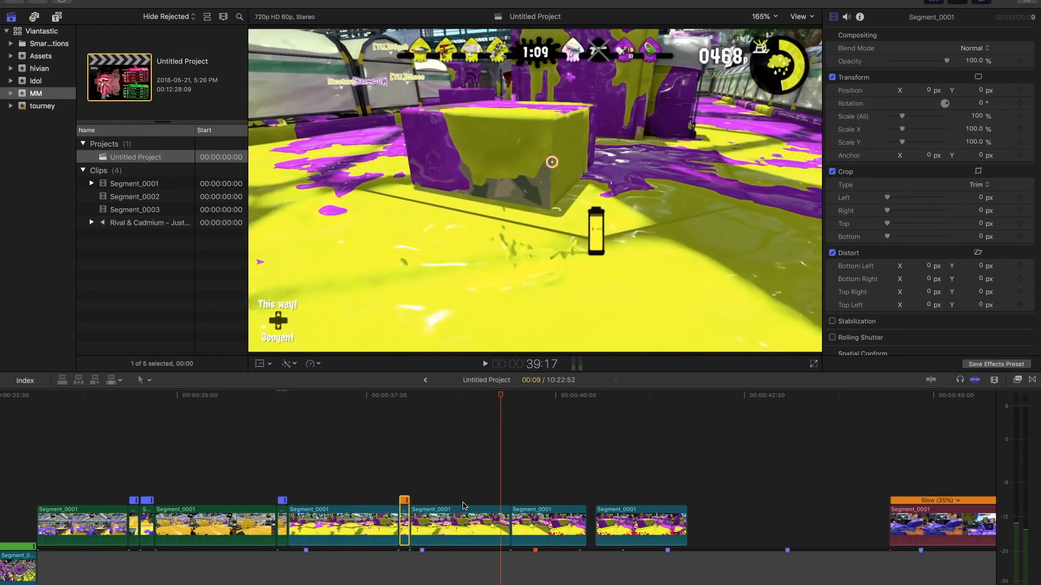
key("Delete")
left_click(387, 491)
key("space")
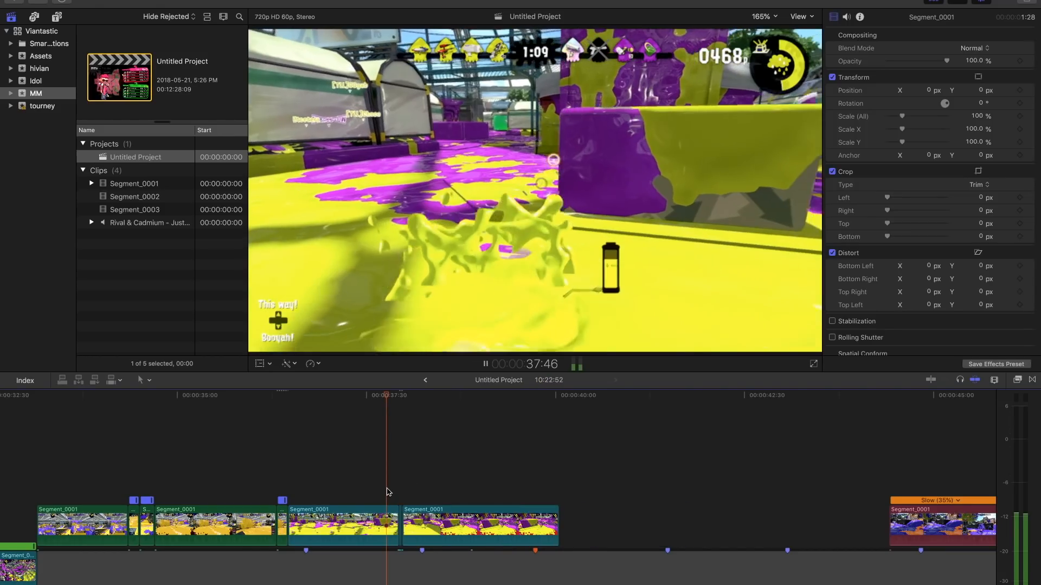
key("space")
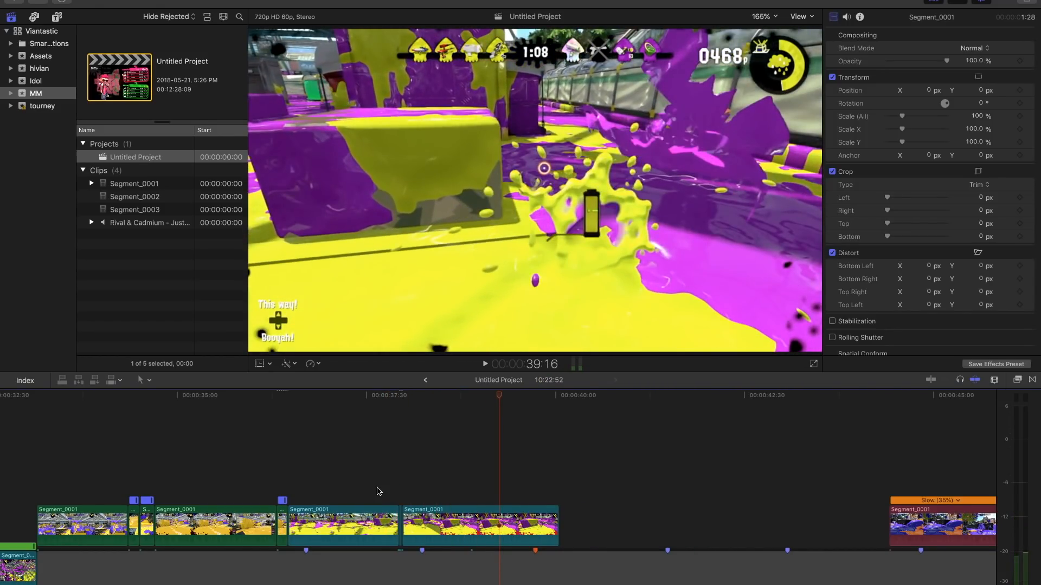
- Delete the two leftover slivers between the teal pieces near 38:00
key("super+equal")
key("super+equal")
key("super+equal")
key("super+equal")
scroll(379, 492, "left", 15)
scroll(378, 492, "left", 10)
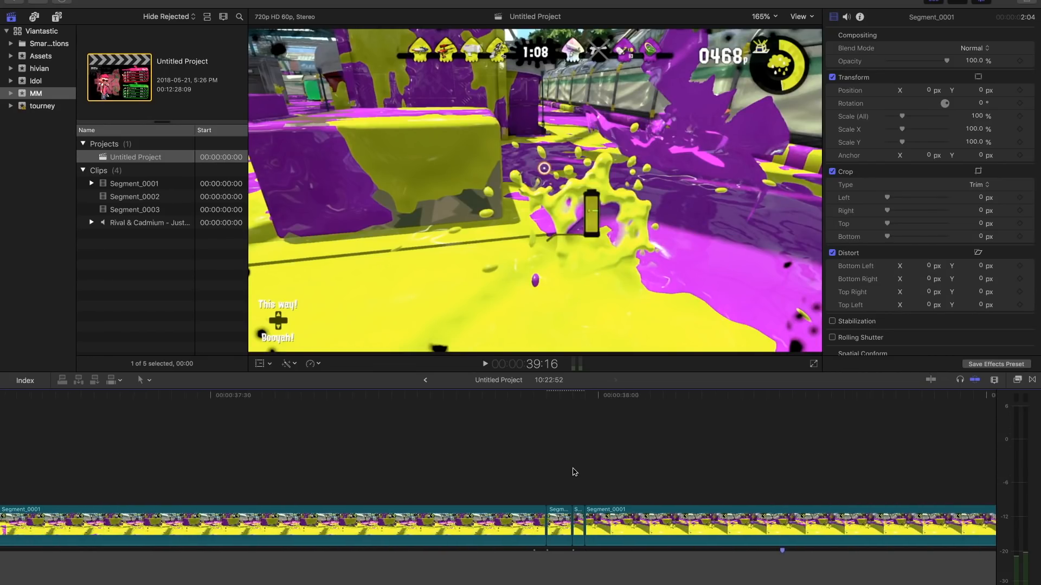
key("space")
scroll(288, 475, "left", 8)
scroll(288, 477, "down", 3)
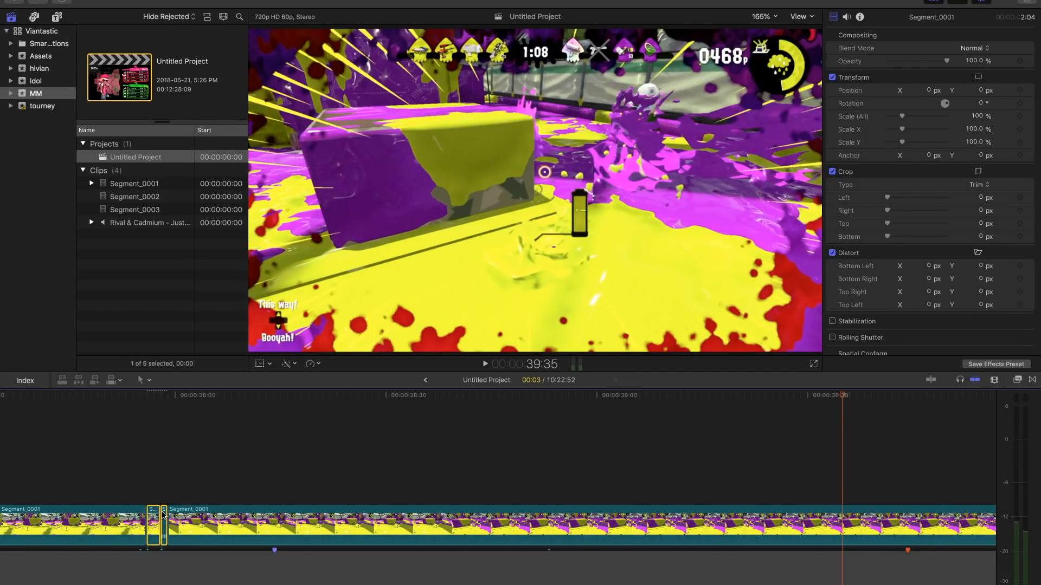
key("Delete")
- Split the last teal piece at 39:29, speed up the part before the cut to 418%, and close the gaps
left_click_drag(171, 399, 802, 400)
key("super+b")
left_click(793, 508)
key("super+r")
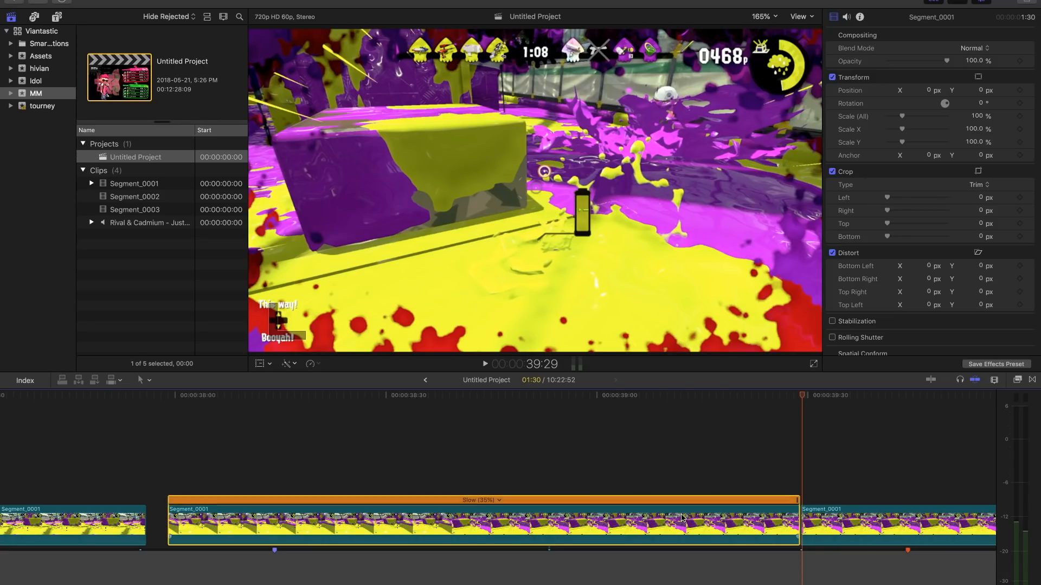
left_click_drag(797, 501, 218, 513)
left_click_drag(547, 520, 182, 518)
left_click_drag(884, 521, 285, 521)
- Play through the retimed teal pieces and trim the end of the last one
left_click(124, 473)
key("space")
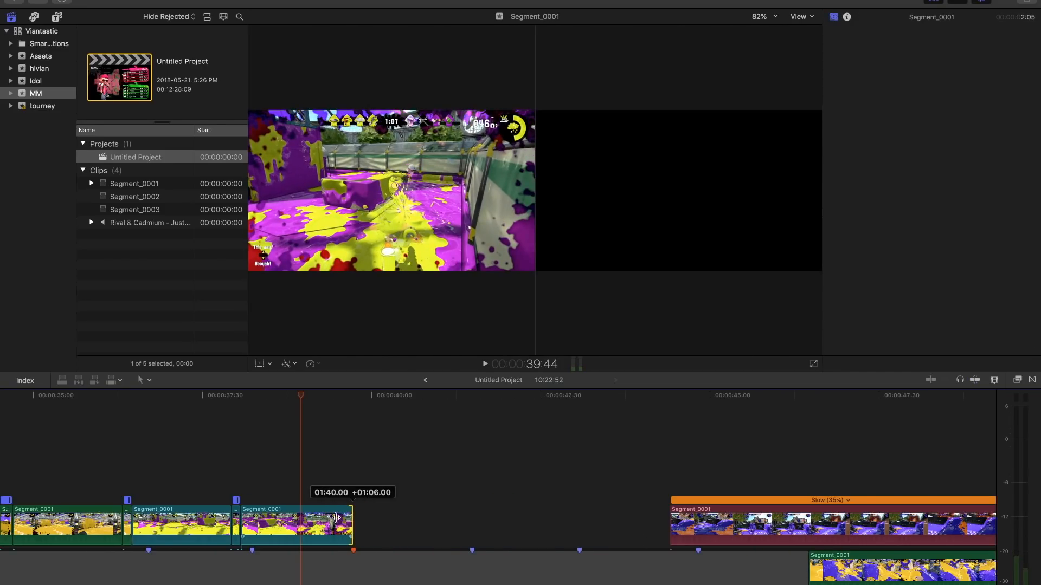
left_click_drag(350, 518, 284, 518)
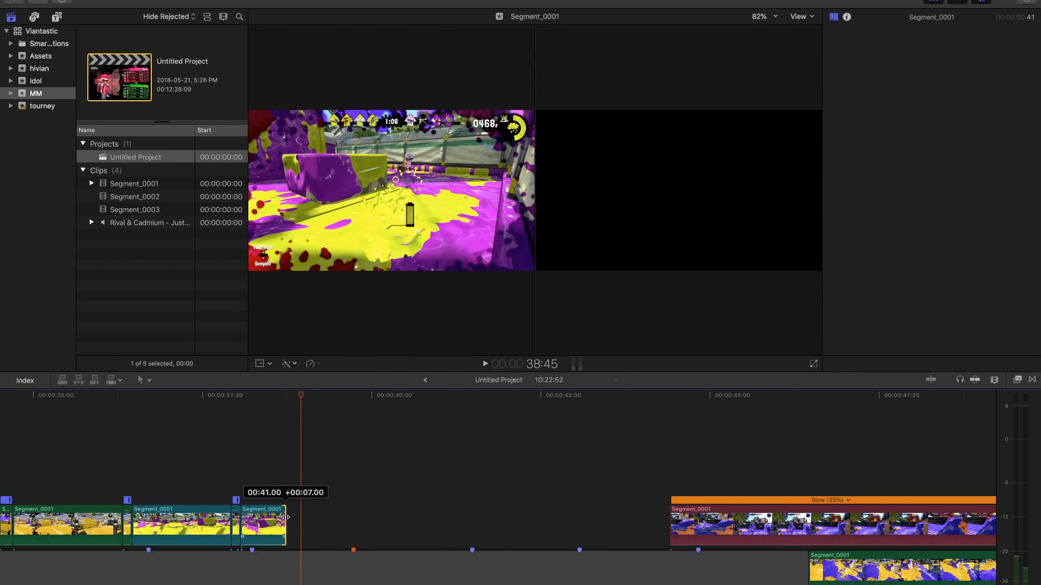
- Move the maroon clip earlier, split it in three with the second cut at 44:49, and set the middle piece to 4x speed
left_click_drag(749, 532, 383, 527)
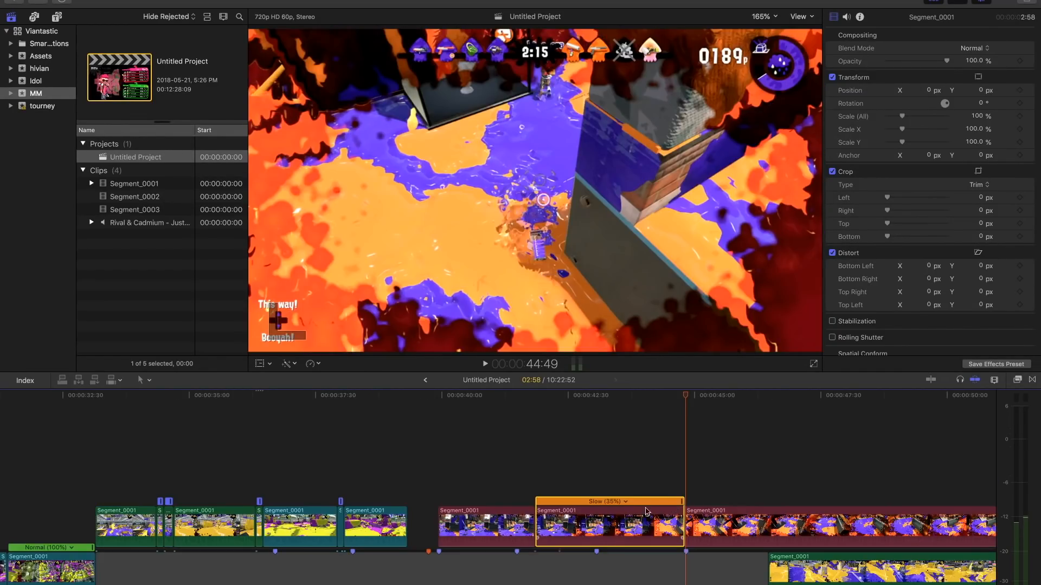
left_click(628, 503)
mouse_move(673, 523)
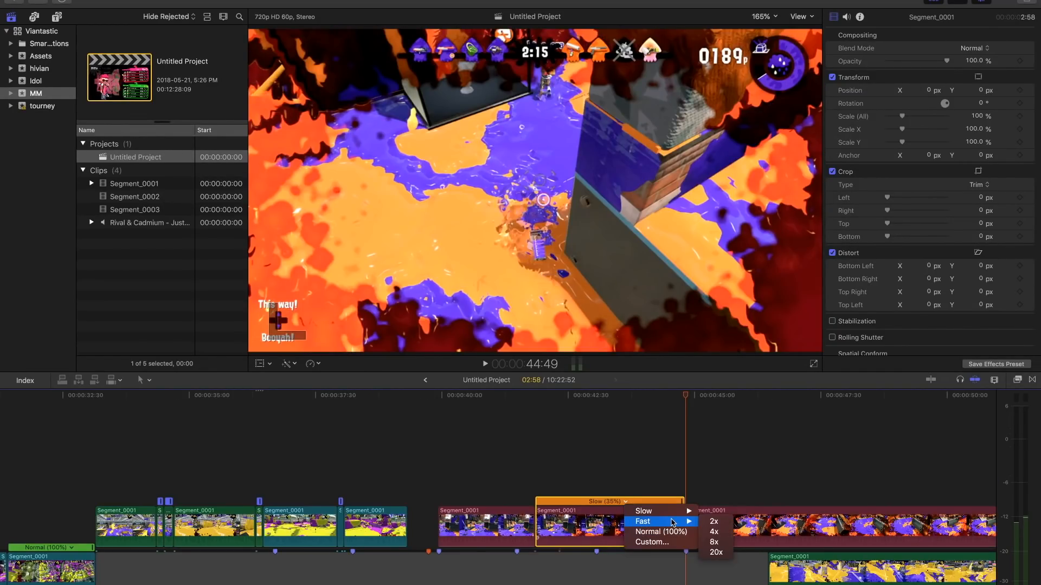
left_click(714, 532)
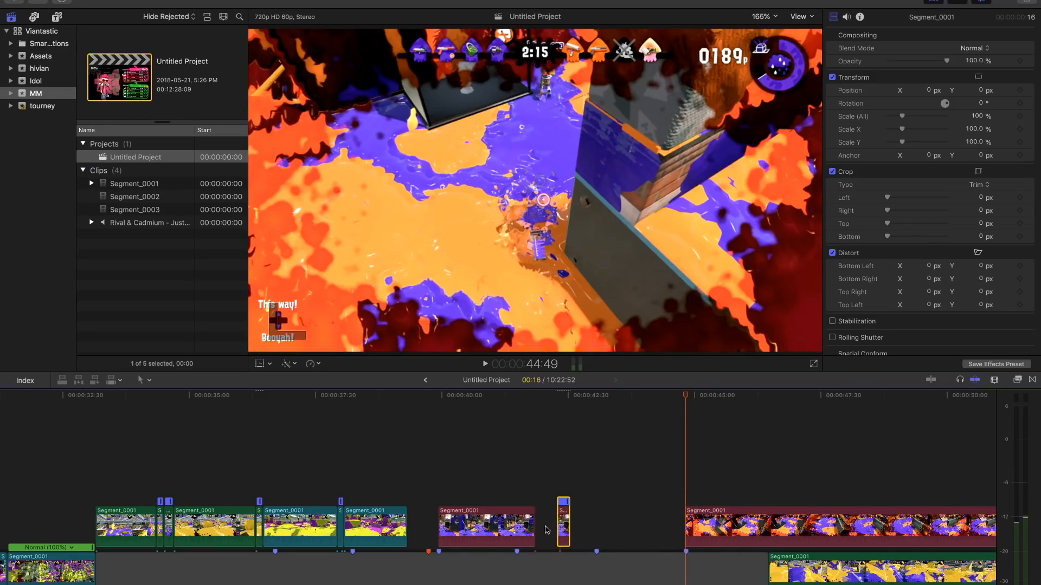
- Close the gaps around the sped-up maroon piece, placing the maroon pieces after the last teal one, and play the result
left_click(441, 490)
key("space")
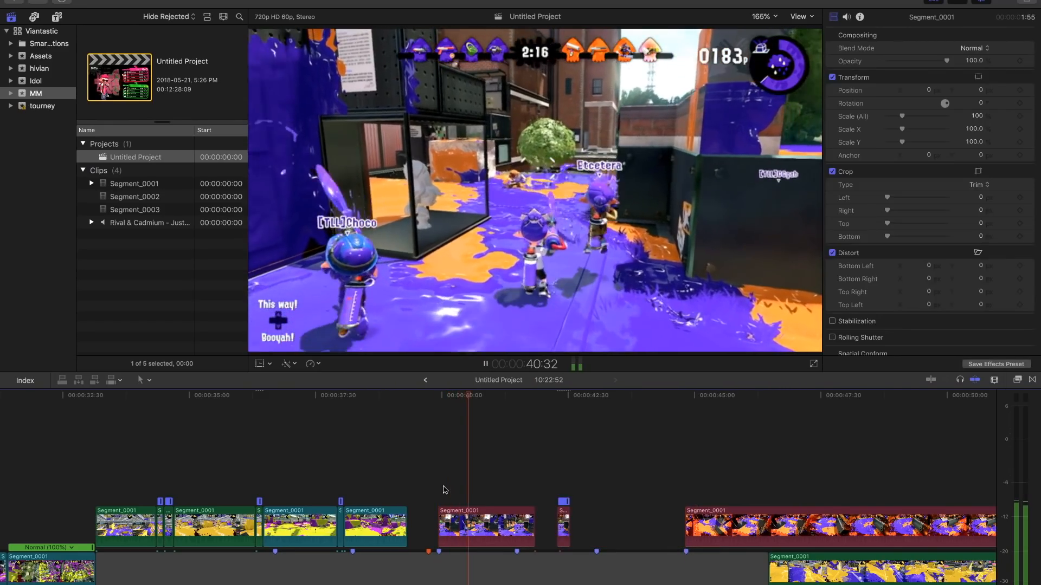
left_click_drag(564, 529, 511, 532)
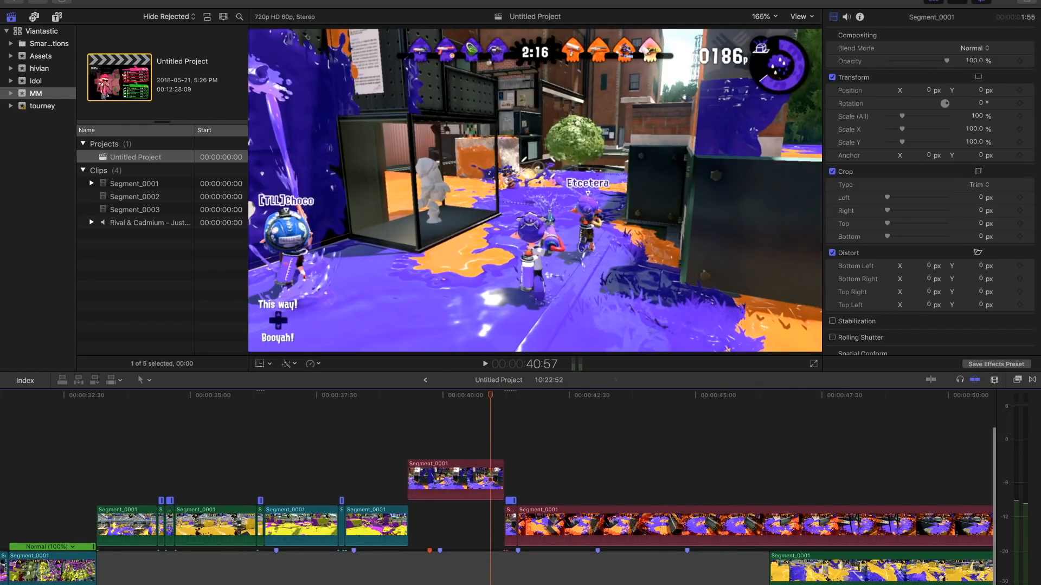
left_click(451, 422)
key("space")
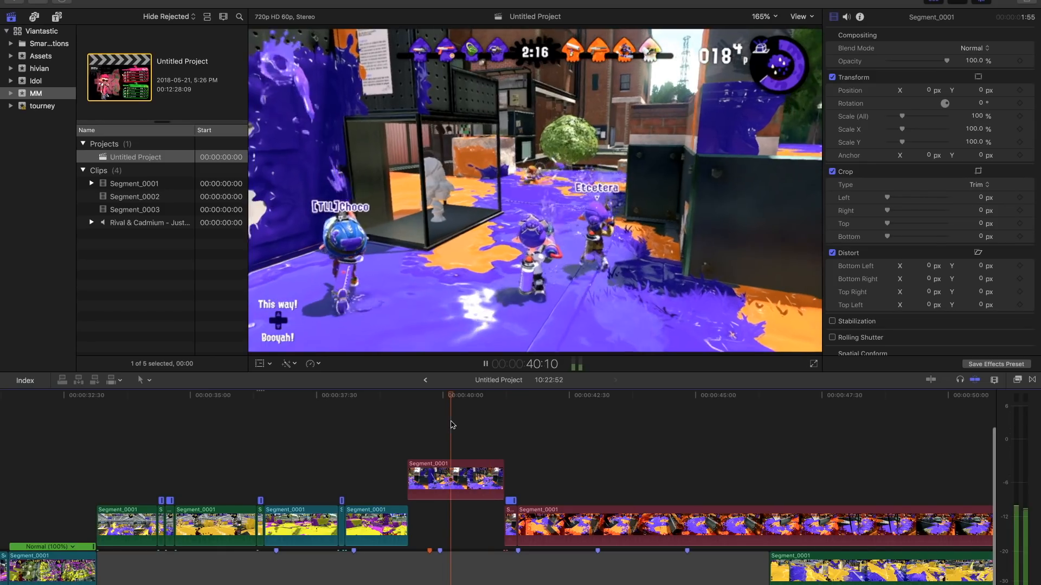
key("space")
key("space")
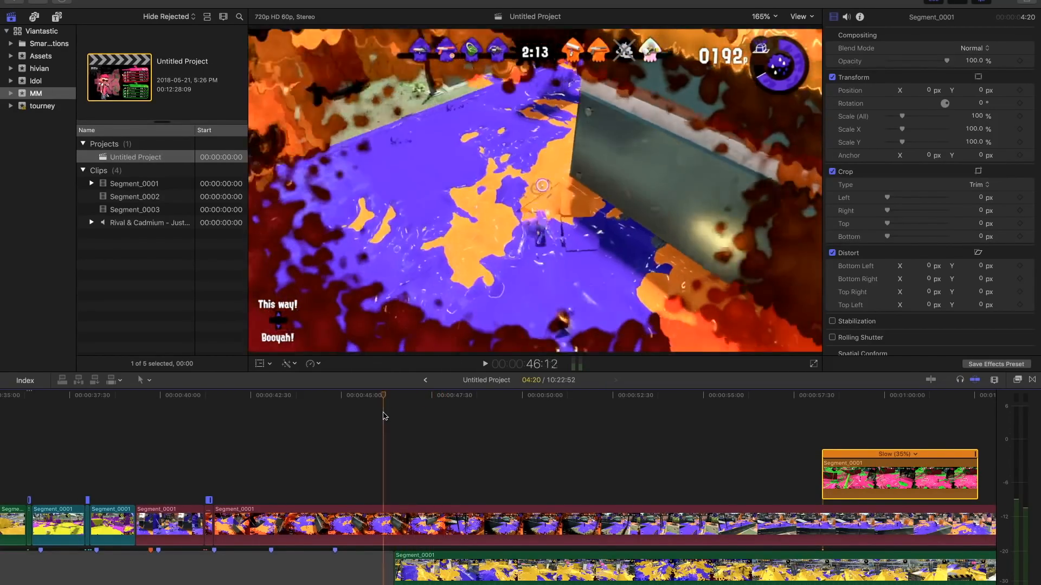
- Split the long maroon piece, moving the cut point back to 42:33
left_click(381, 512)
key("super+b")
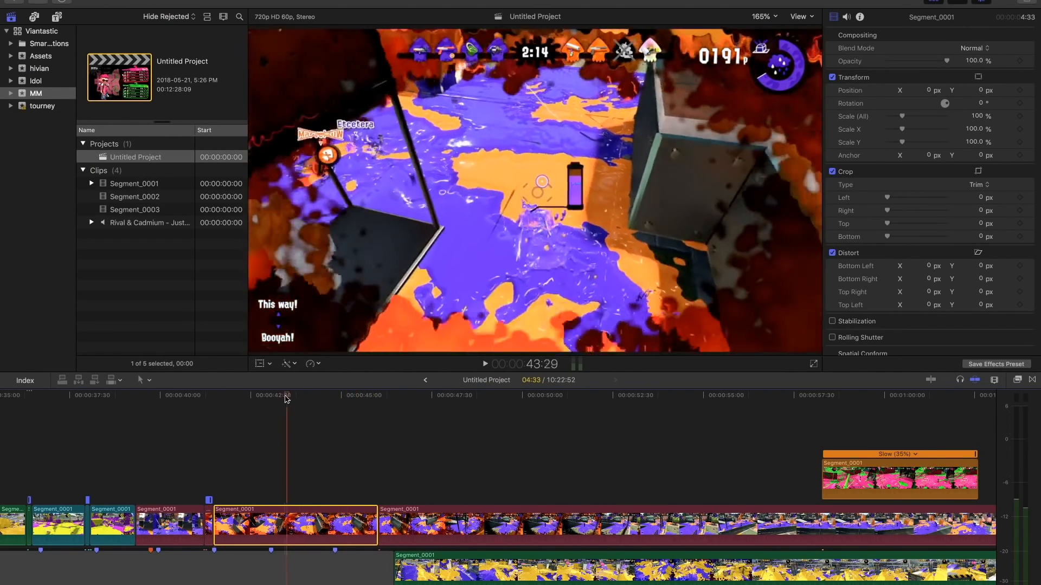
left_click(328, 404)
left_click_drag(328, 403, 253, 407)
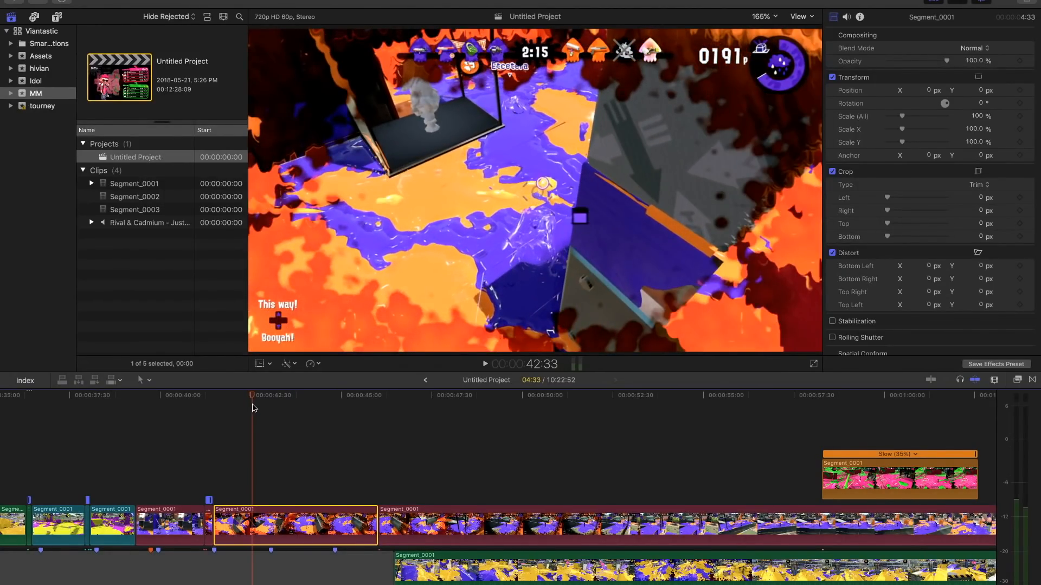
- Try speeding the maroon piece before 42:33 up to 11 frames and moving the rest back, and undo both changes
left_click_drag(285, 529, 227, 505)
left_click(232, 527)
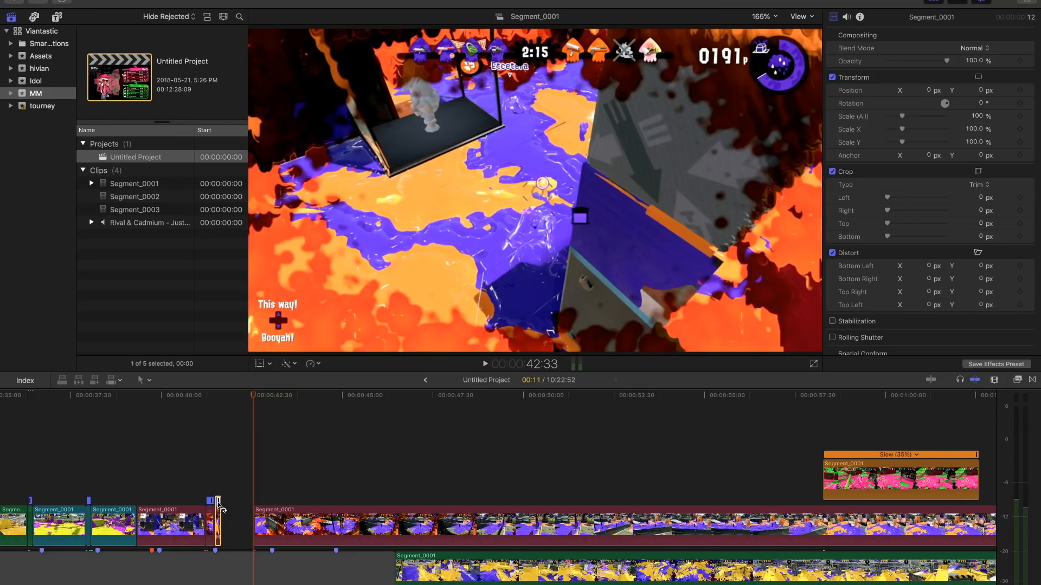
left_click_drag(289, 533, 255, 535)
key("super+z")
key("super+z")
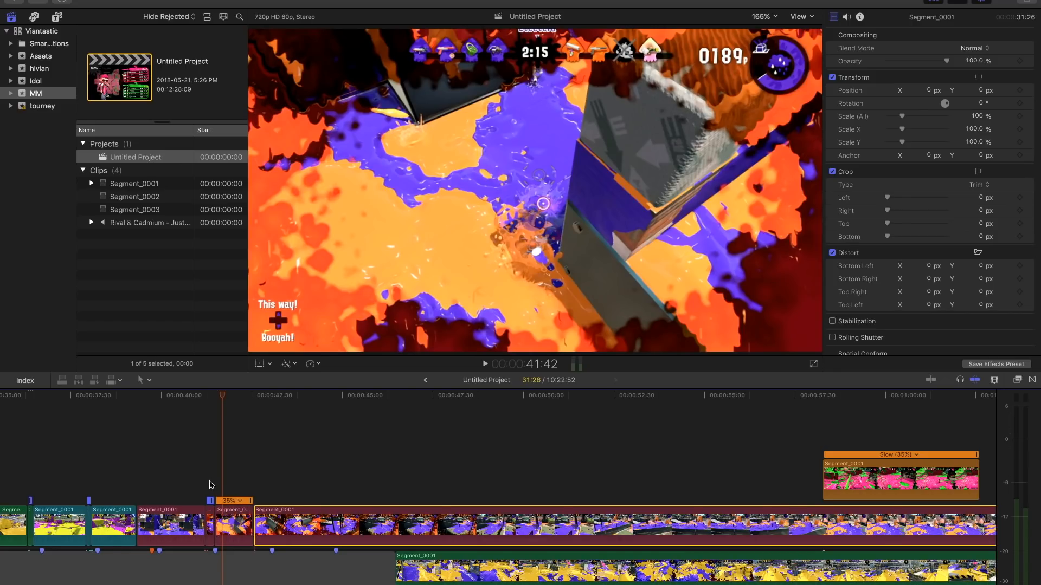
- Play the maroon pieces from the sped-up section through the 35% piece and into the long remainder
left_click(207, 481)
key("space")
key("super+4")
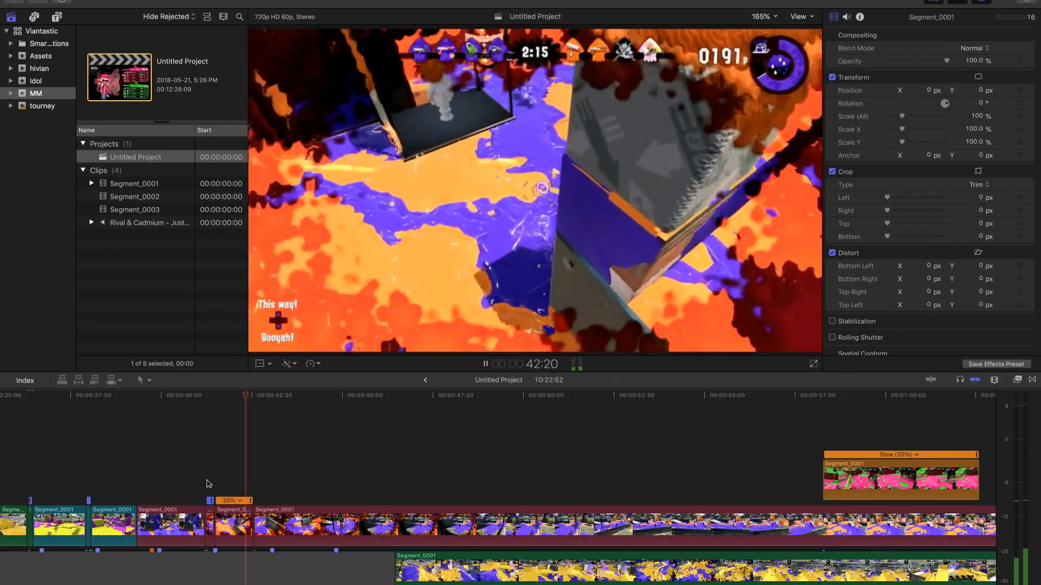
key("space")
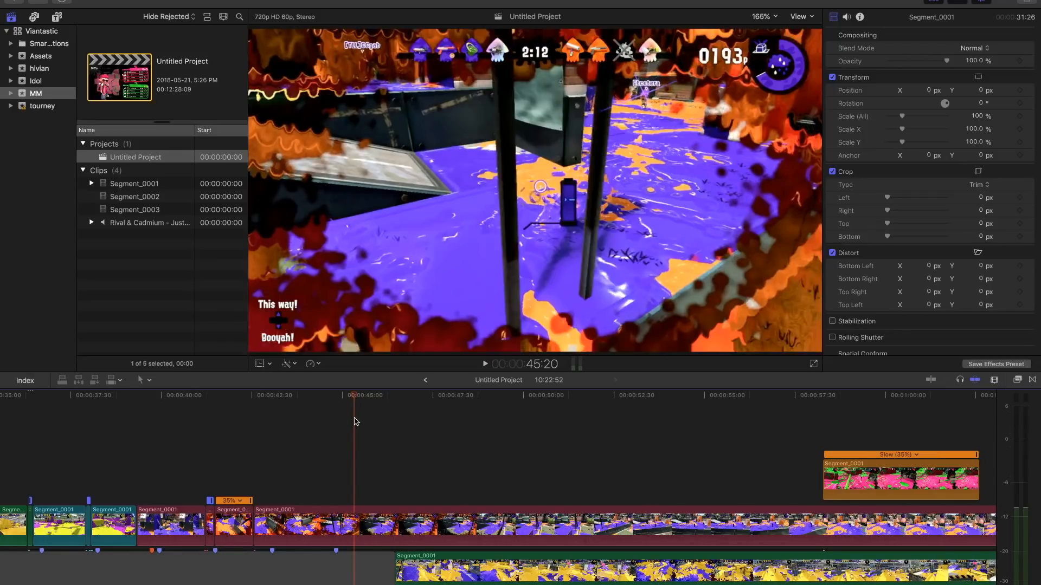
- Split the long maroon piece at 45:20, speed up the part before the cut, and move the remainder back against it
left_click(346, 529)
key("super+b")
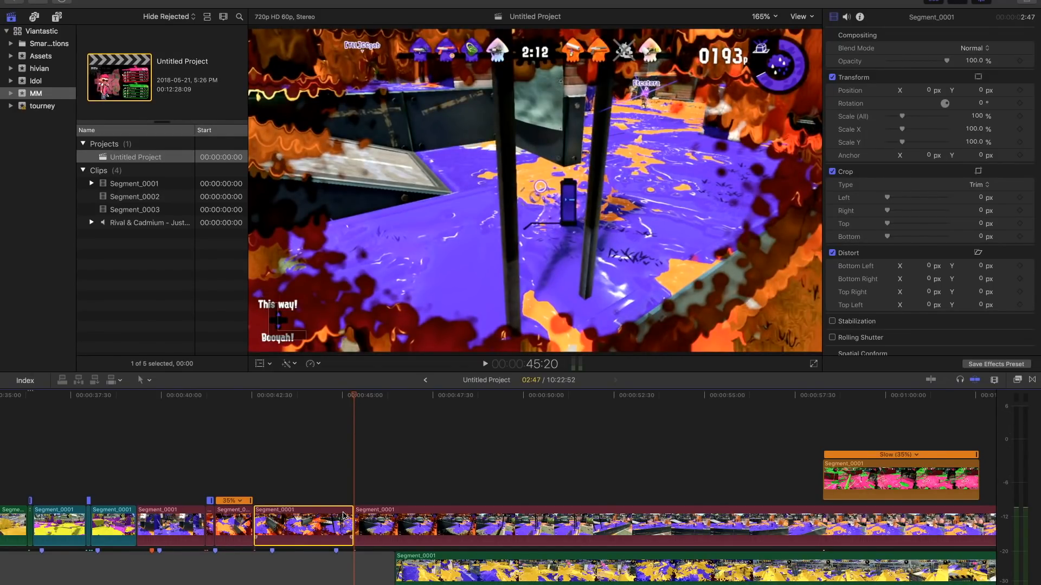
key("super+r")
left_click_drag(351, 502, 268, 504)
left_click(276, 518)
left_click_drag(369, 526, 284, 525)
- Play the new maroon section, trim the last maroon piece's end at 43:58, and place the slowed orange clip directly after it
key("space")
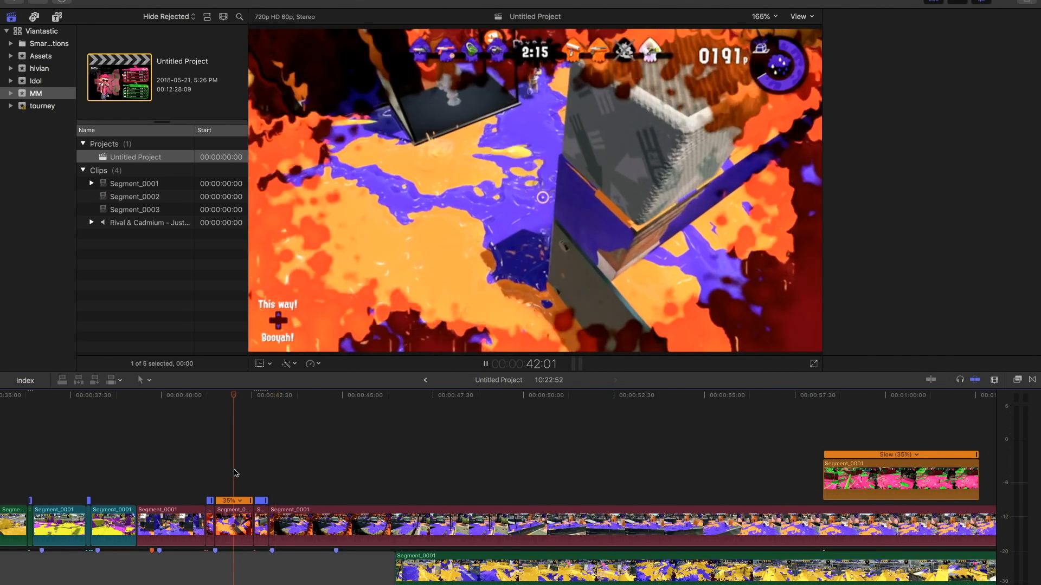
key("space")
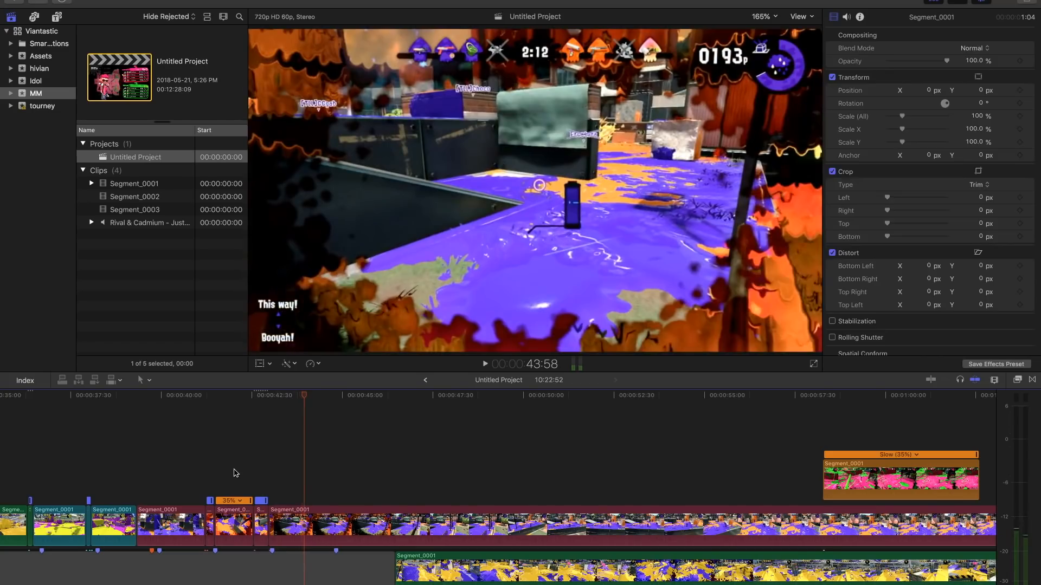
key("alt+]")
left_click_drag(848, 525, 330, 525)
- Play the slowed orange clip, shorten it to 3:16, and replay it from its start
key("space")
key("super+4")
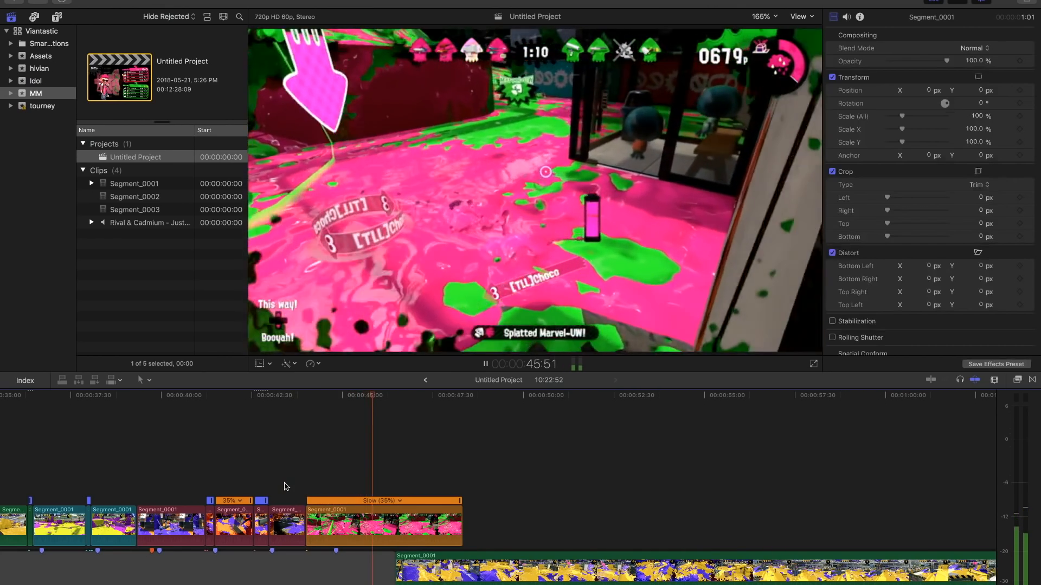
key("space")
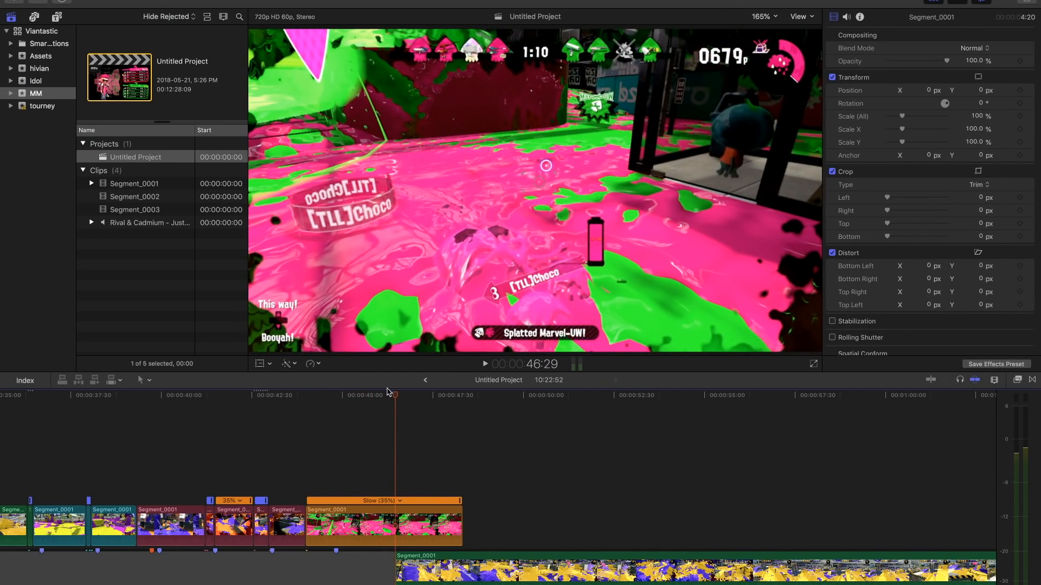
key("space")
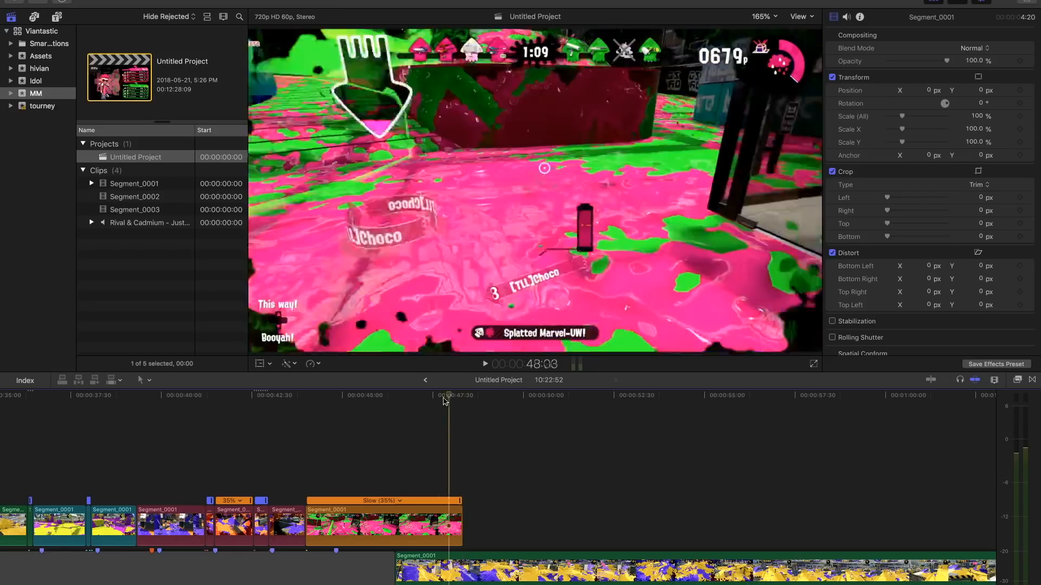
left_click(302, 455)
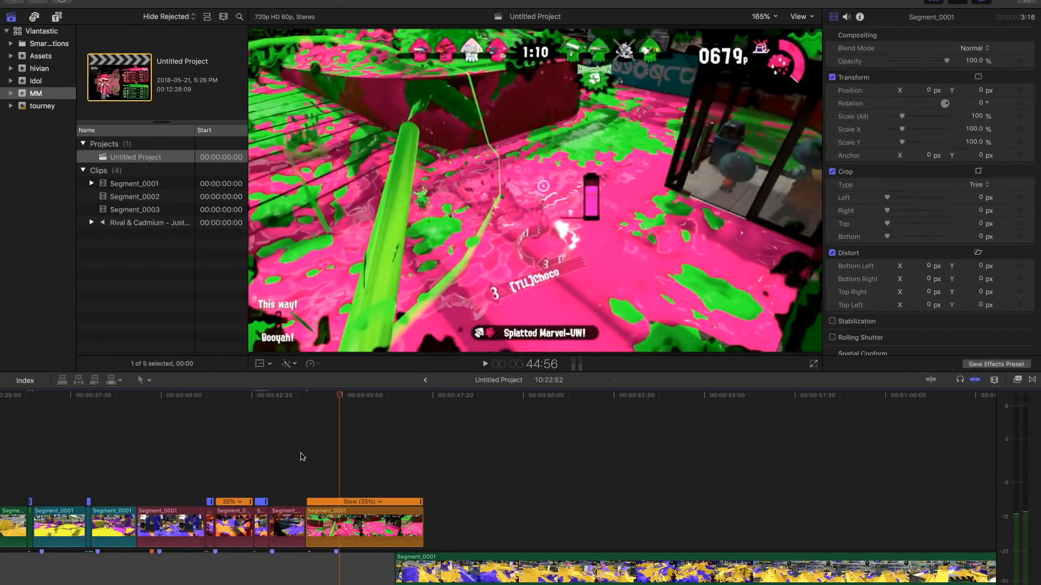
left_click(307, 474)
key("space")
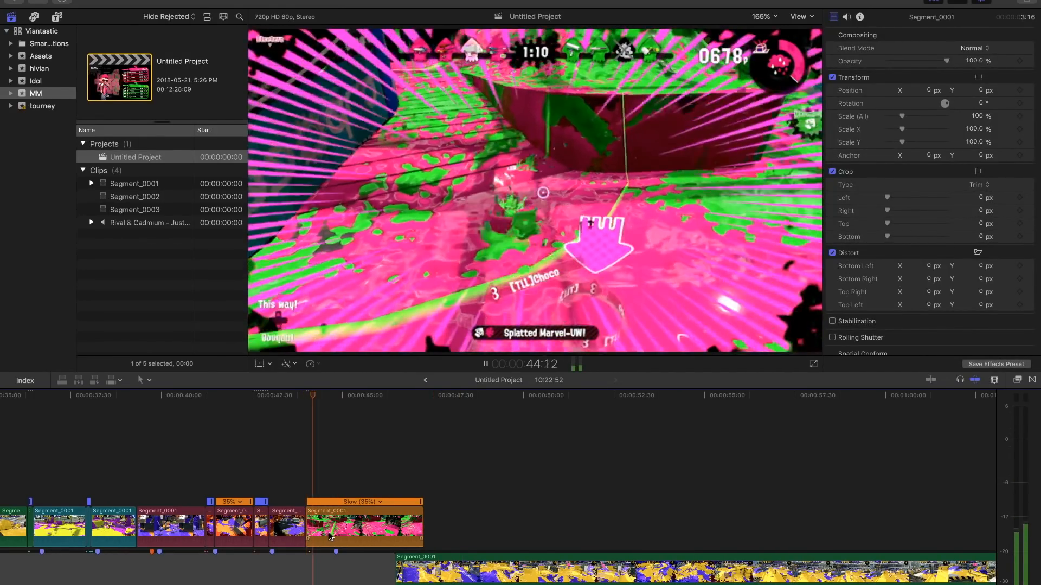
- Split the orange clip at 44:42 and 45:39
key("space")
left_click(328, 536)
key("super+b")
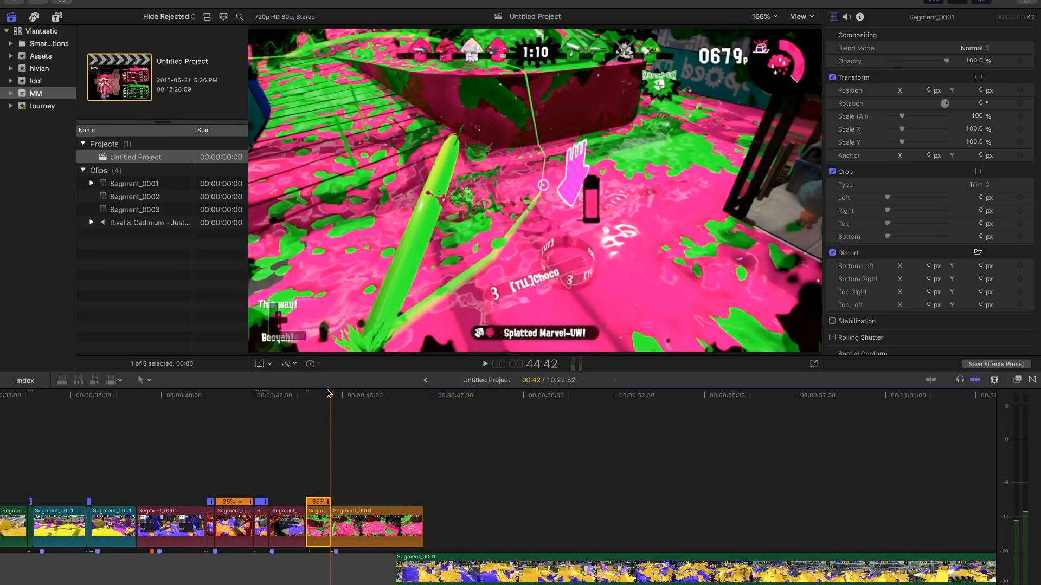
left_click_drag(332, 394, 362, 396)
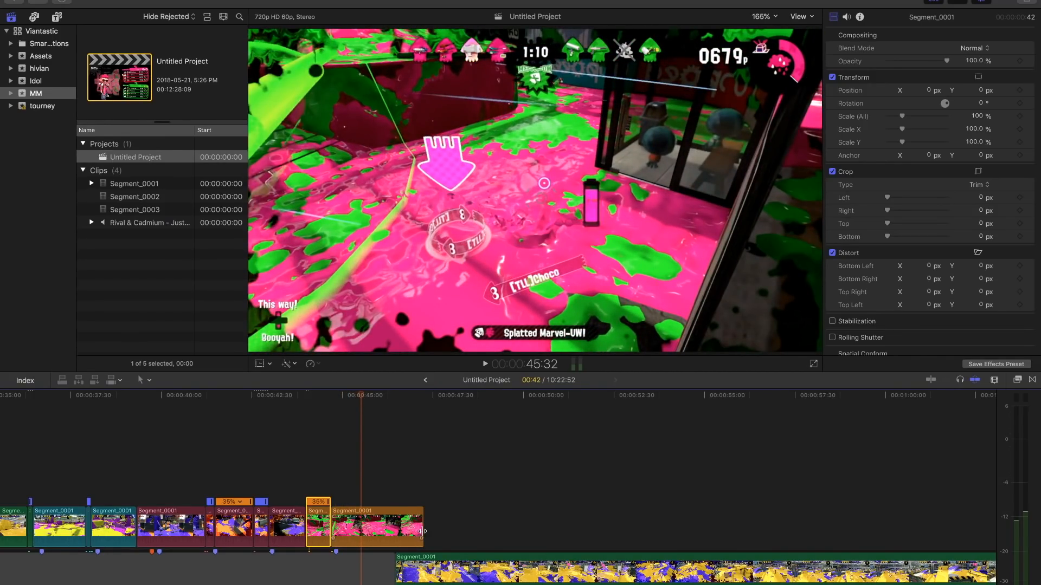
left_click(366, 537)
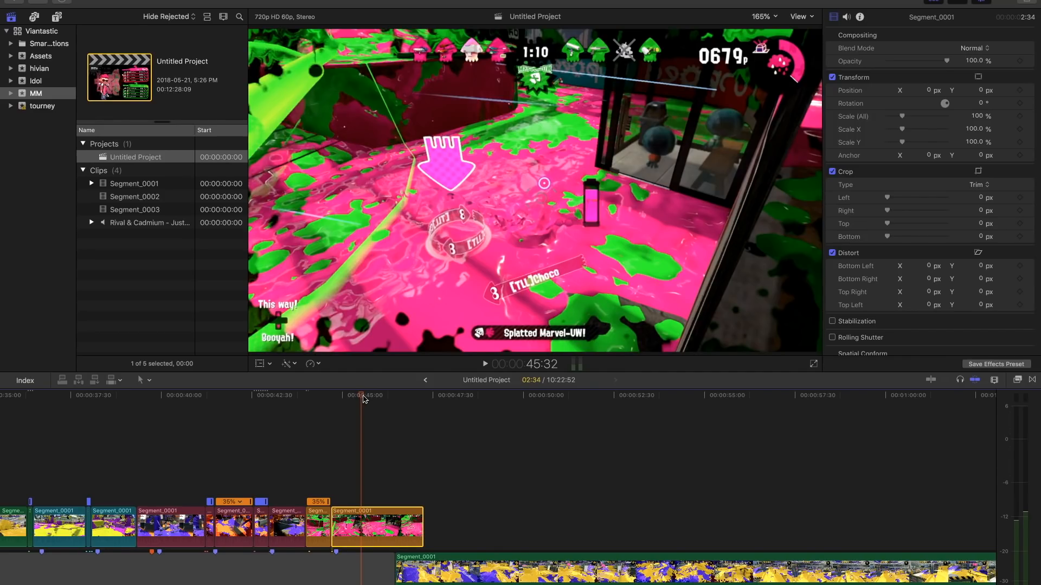
left_click_drag(362, 397, 366, 398)
key("super+b")
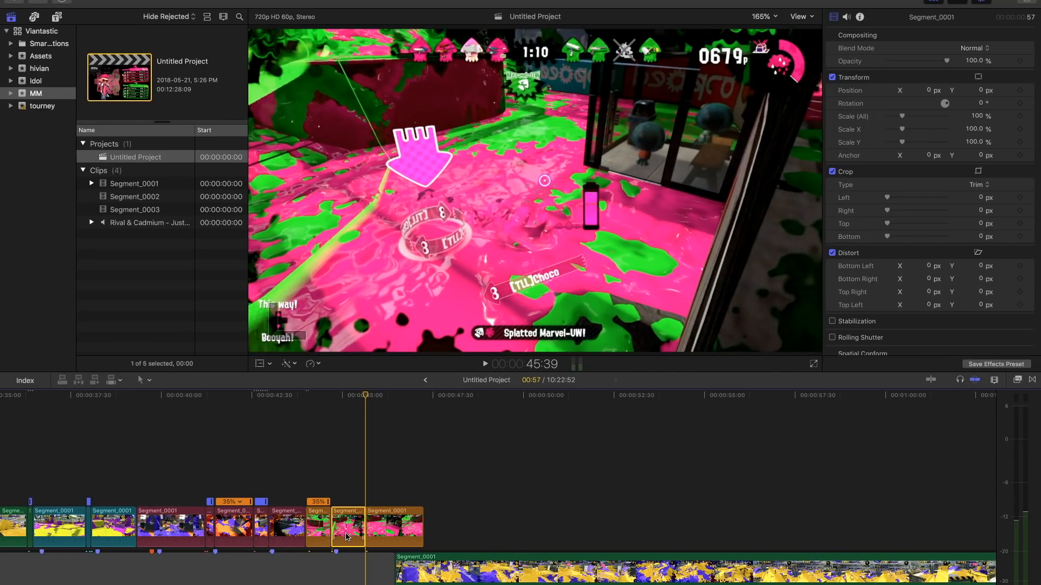
- Speed up the middle orange piece and line up the three orange pieces end to end before the green clip
left_click_drag(362, 505, 340, 505)
left_click_drag(399, 536, 370, 536)
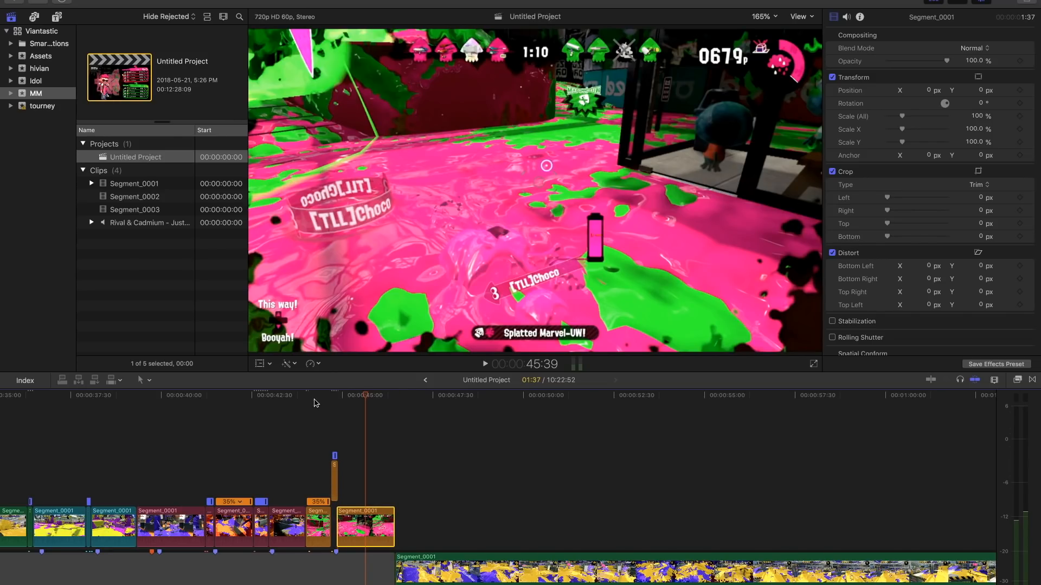
left_click(335, 458)
key("super+alt+Down")
left_click(307, 462)
left_click(293, 467)
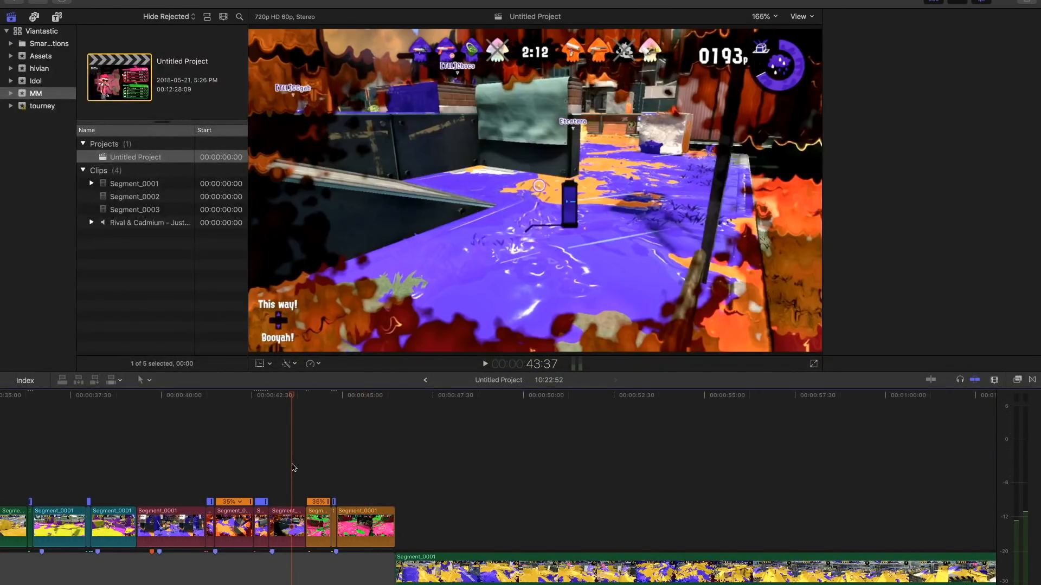
- Play the montage from 43:37 past the last orange piece and disable the long green Segment_0001 clip that follows
key("space")
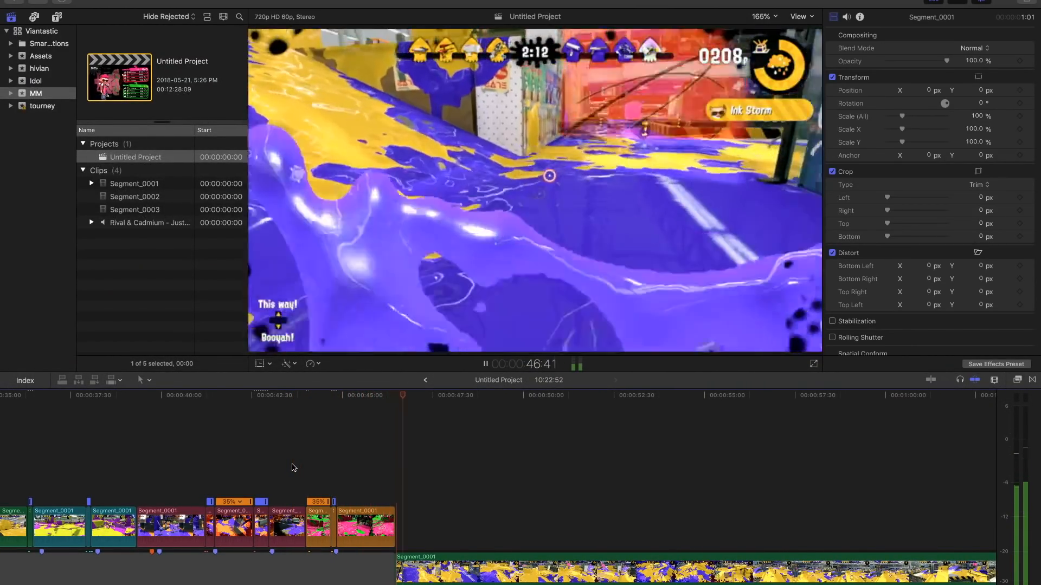
key("space")
left_click(433, 567)
key("v")
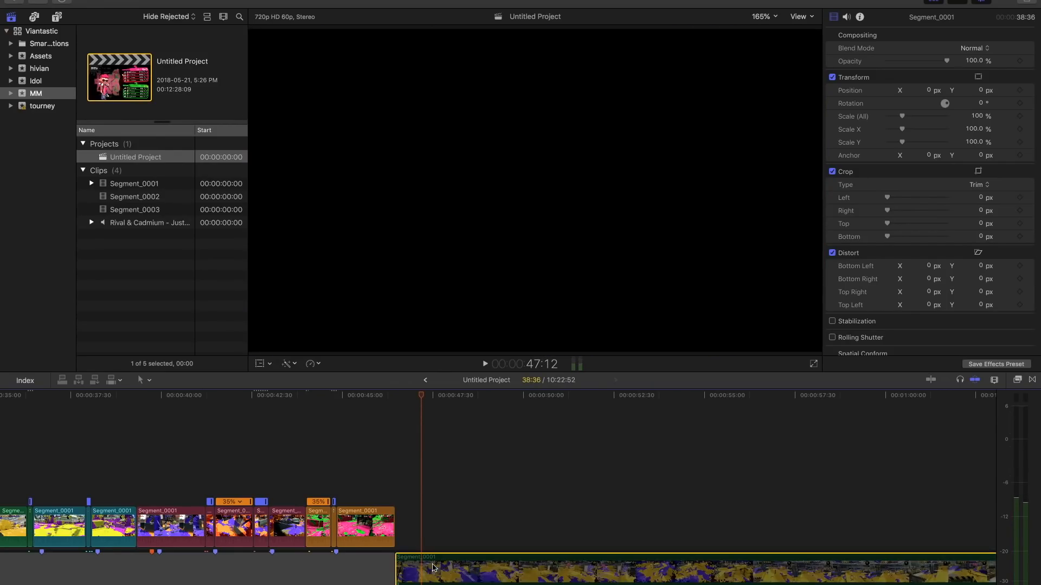
- Play the montage from the first maroon piece at about 19:52 through to the orange pieces to review the cuts against the music
key("super+minus")
key("super+minus")
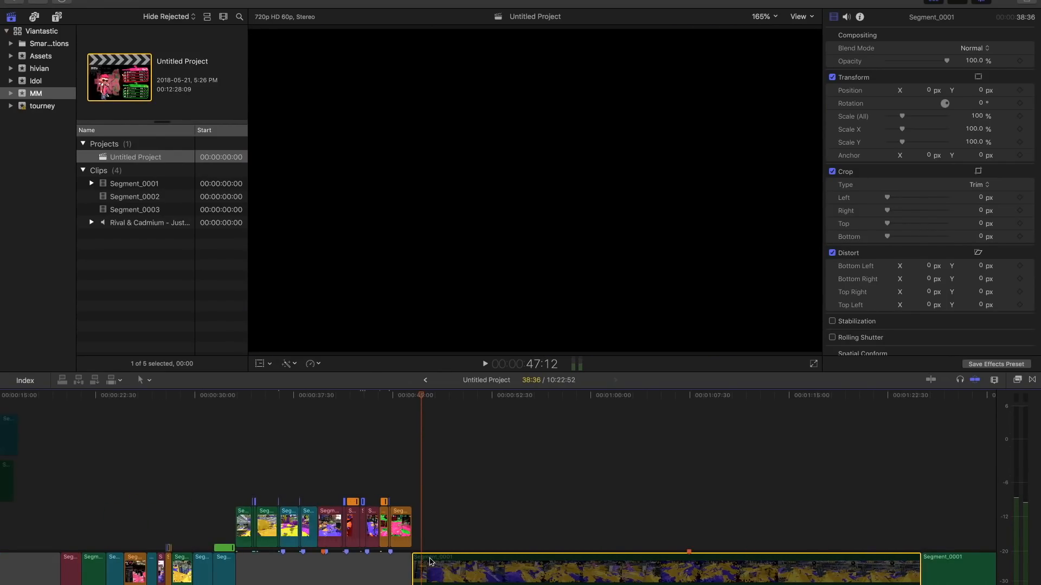
key("super+minus")
scroll(408, 511, "left", 3)
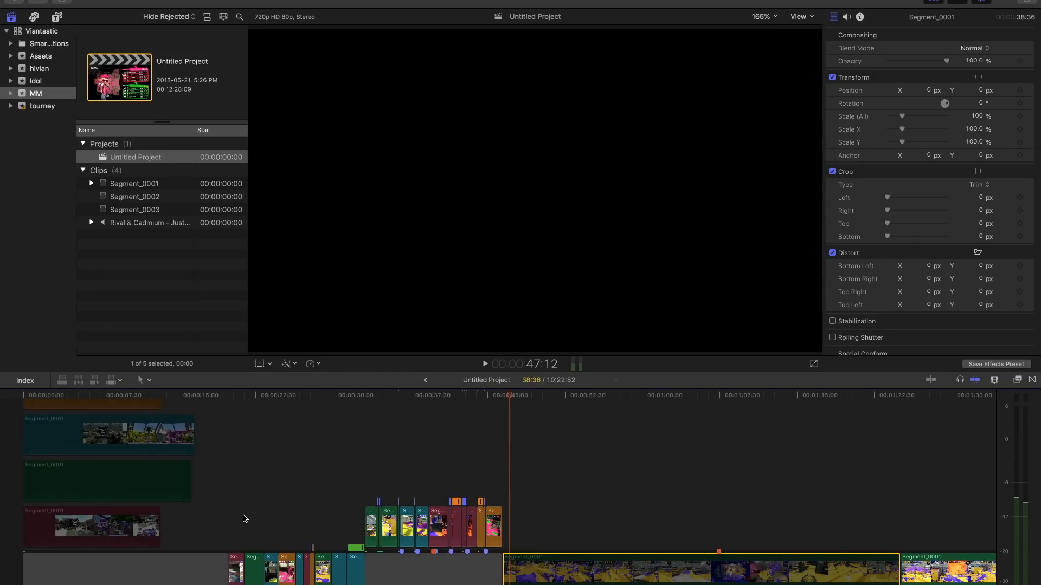
left_click(225, 523)
key("super+4")
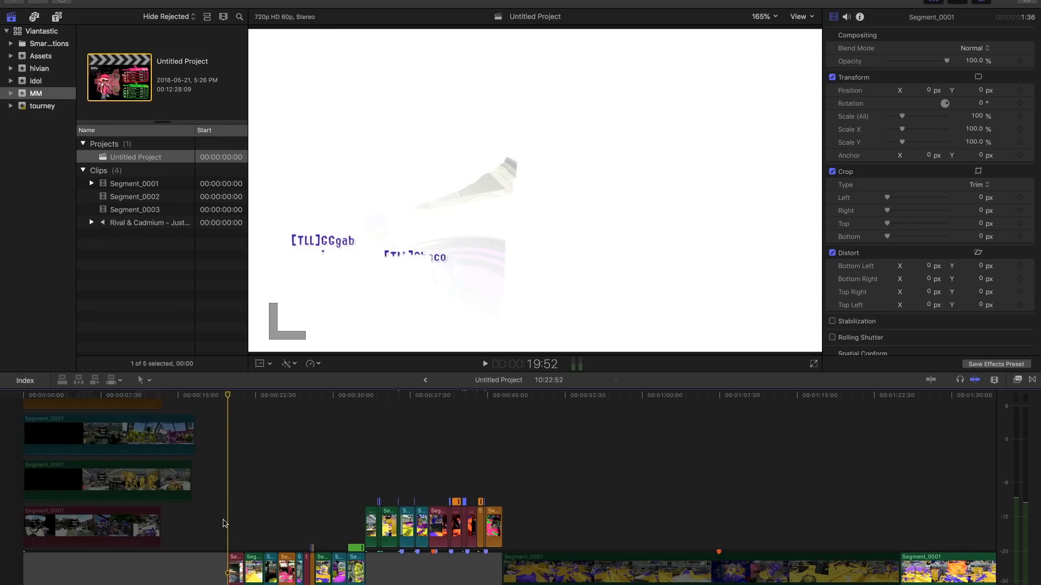
key("space")
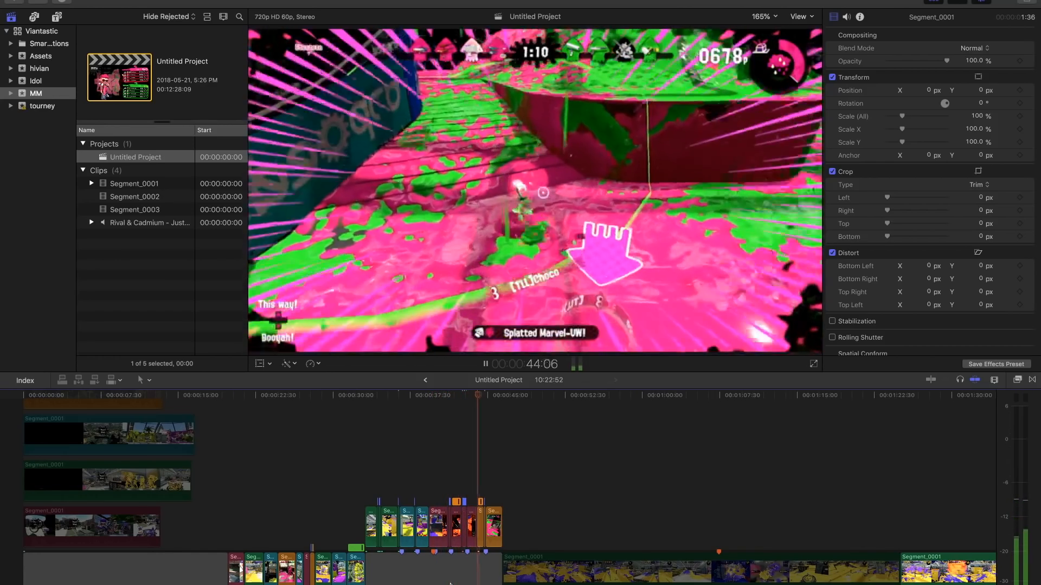
key("space")
- Examine the arranged pieces and the remaining green clips along the timeline, placing the playhead at 39:19
scroll(727, 481, "up", 5)
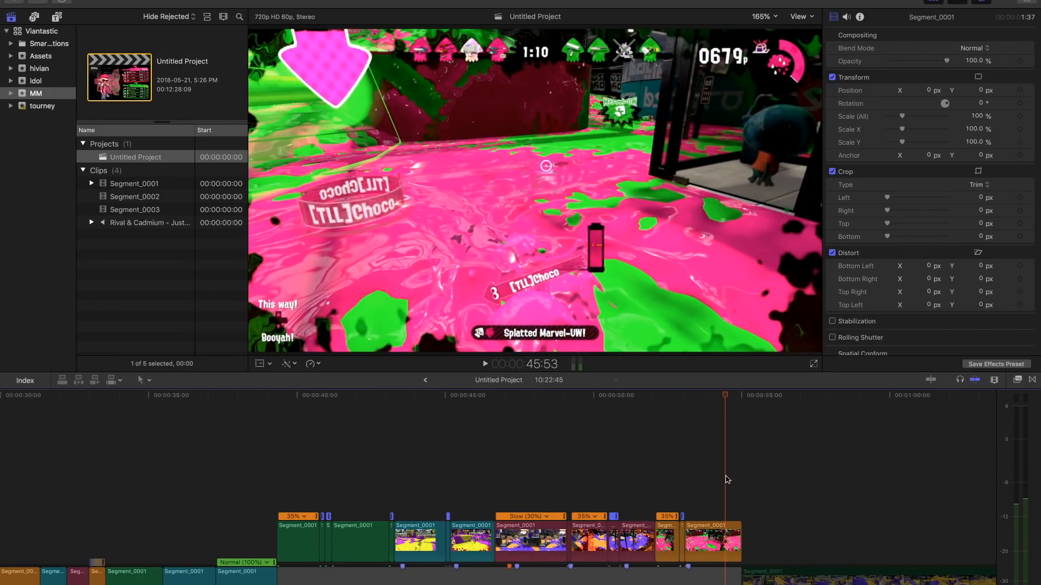
scroll(728, 480, "down", 4)
scroll(726, 480, "right", 5)
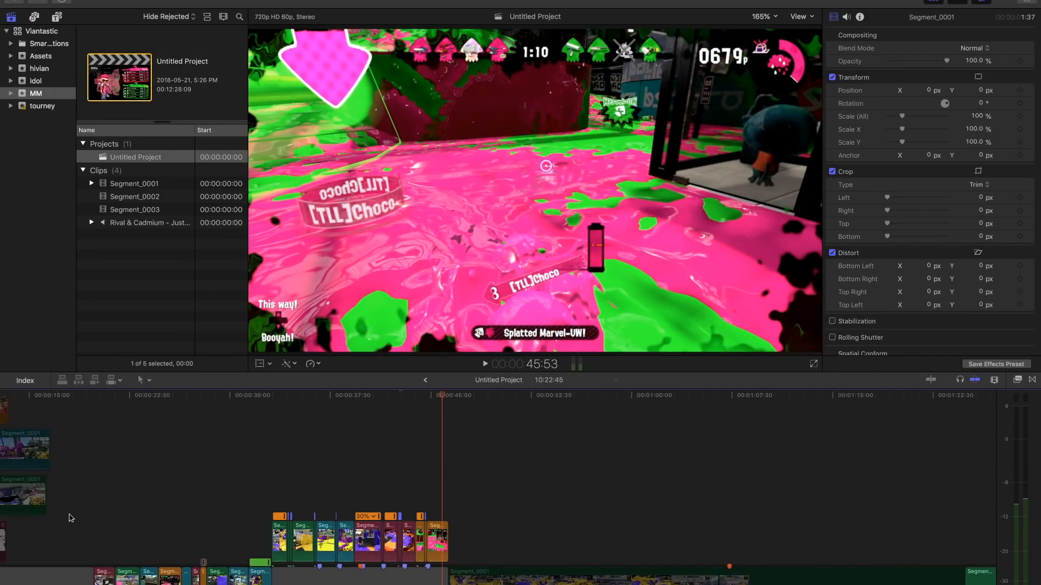
key("super+a")
left_click(356, 441)
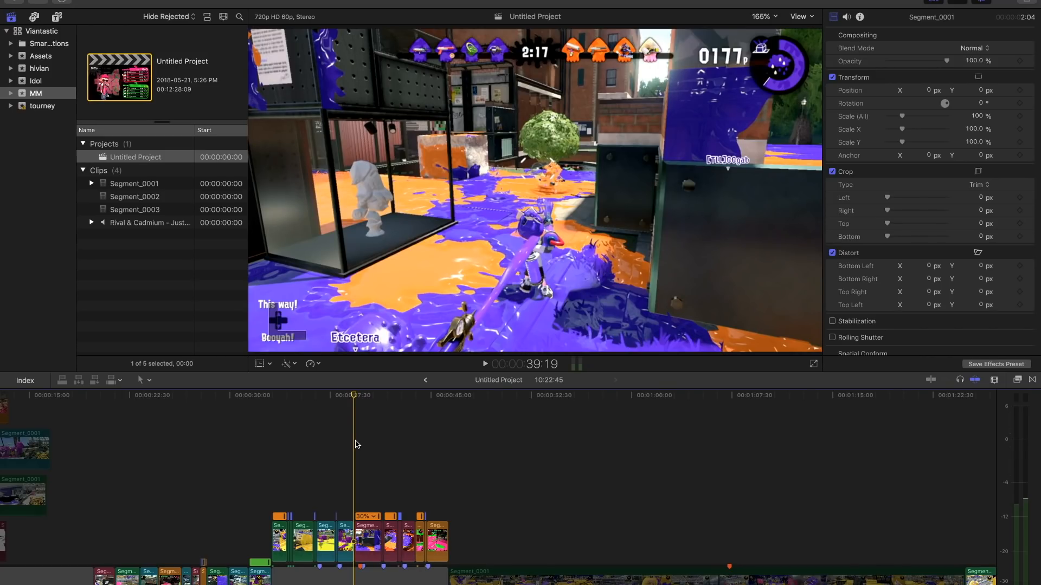
scroll(355, 445, "down", 3)
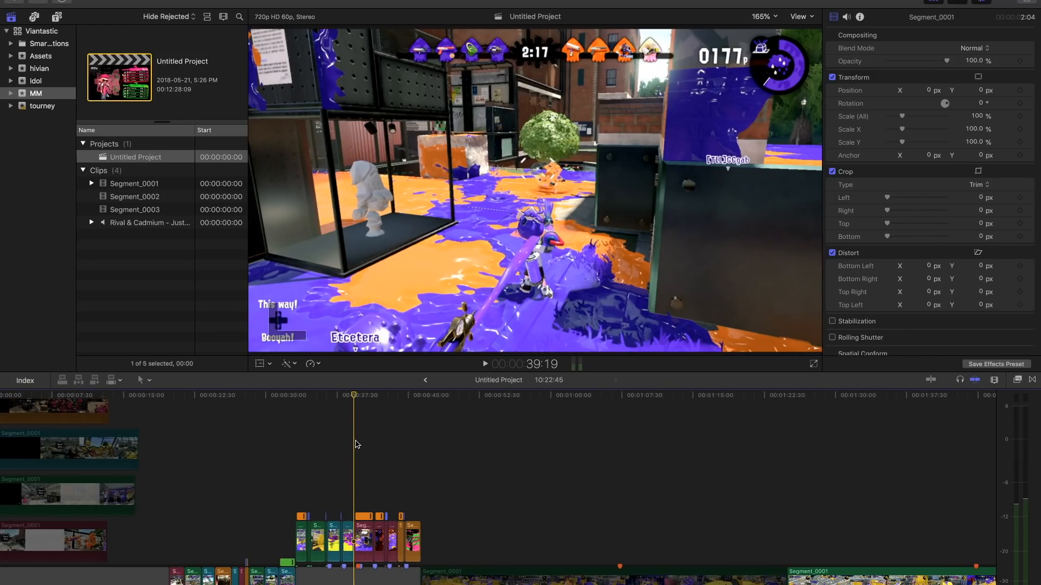
scroll(357, 445, "right", 4)
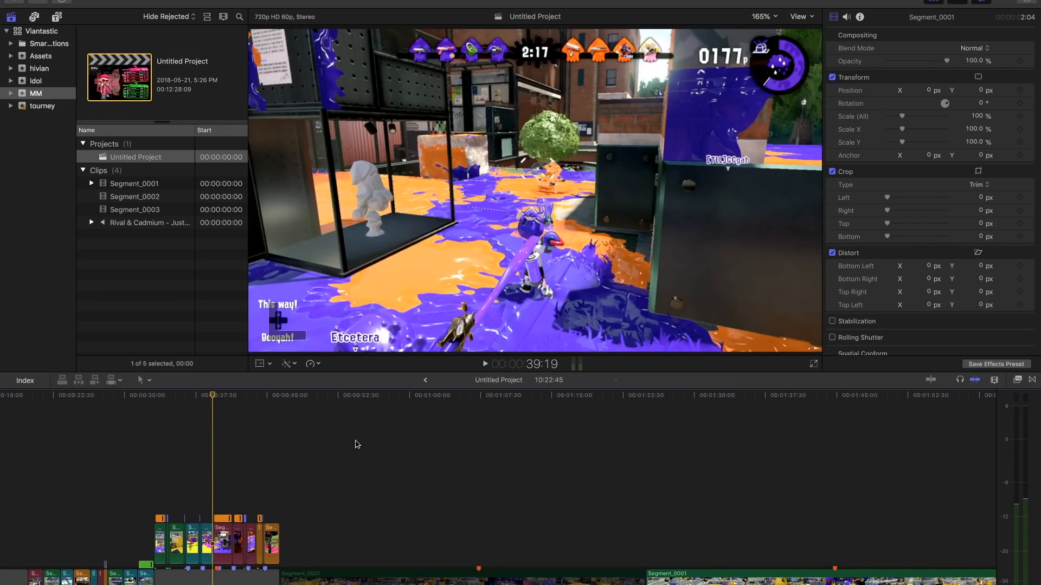
scroll(357, 445, "down", 2)
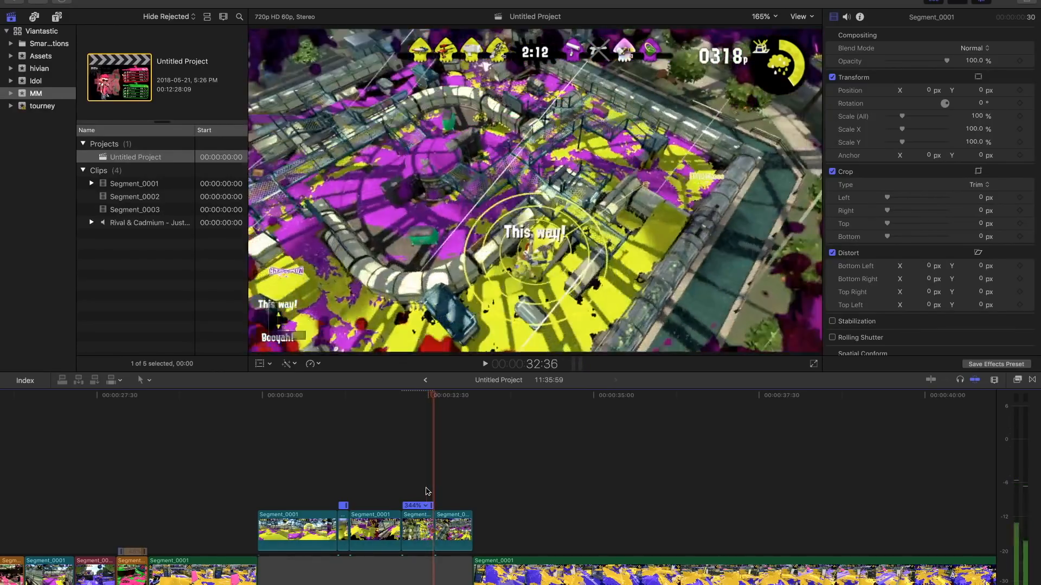
- Check the frames around the cut ending the 344% teal piece and return to that piece's start at 32:06
key("Right")
key("Left")
key("Left")
key("Left")
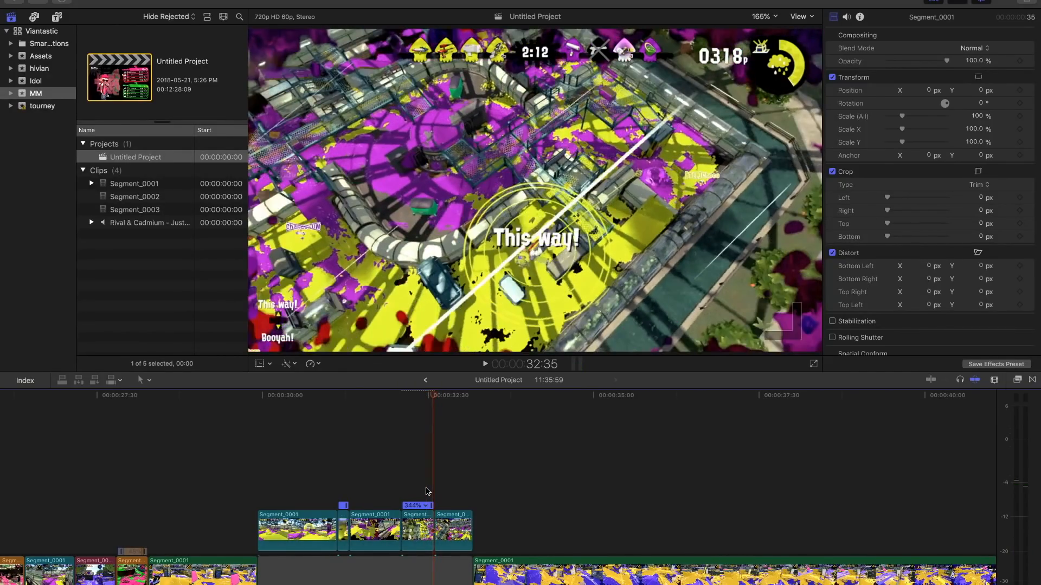
key("Up")
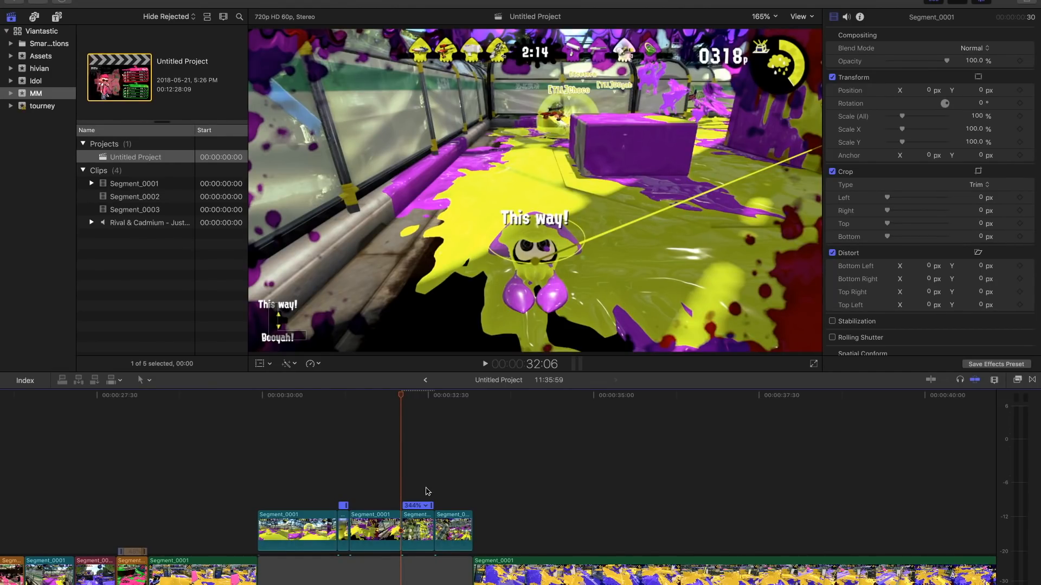
- Open the Background Tasks window and expand the Rendering entry to check its progress
left_click(64, 3)
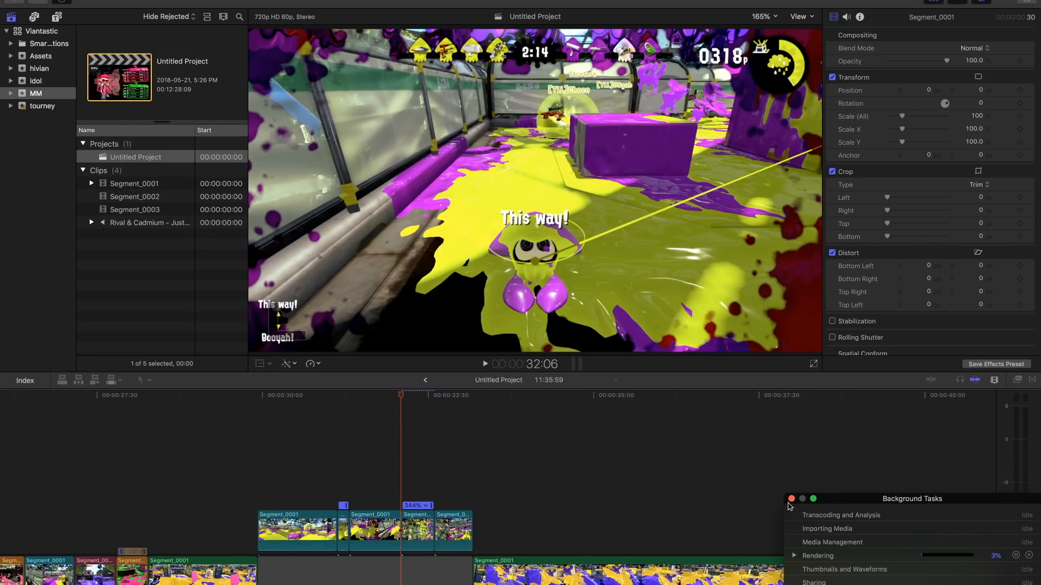
left_click(793, 556)
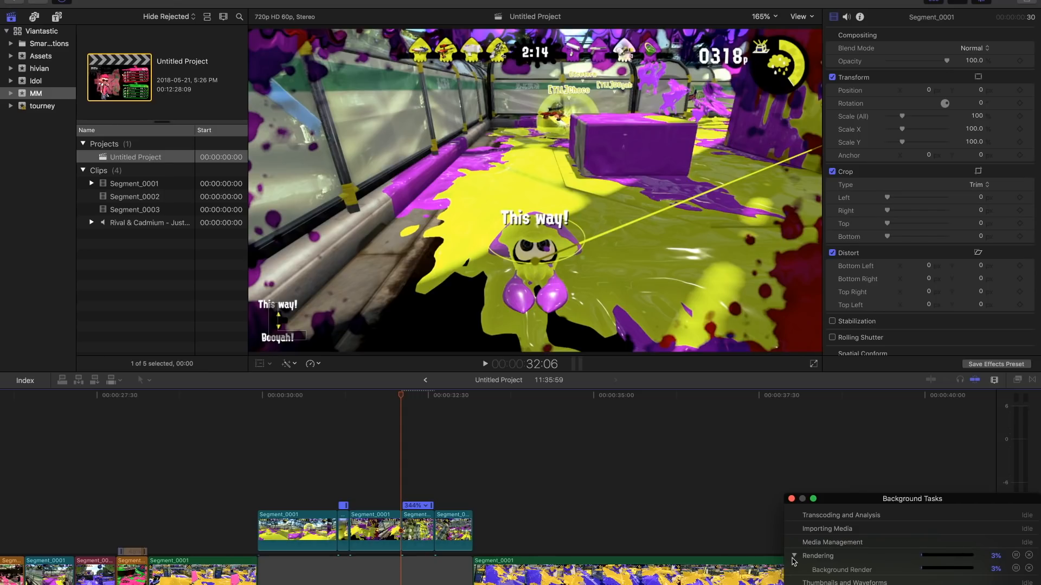